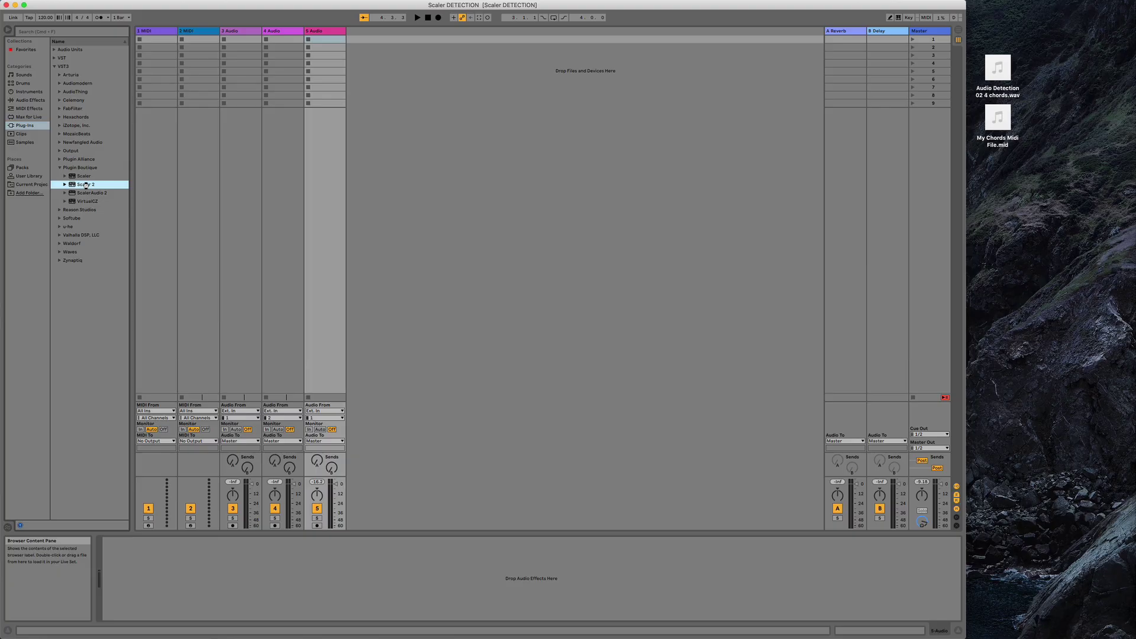
# Load Scaler 2 on a new track and import My Chords Midi File.mid for detection, replacing the current detection.
pyautogui.doubleClick(86, 185)
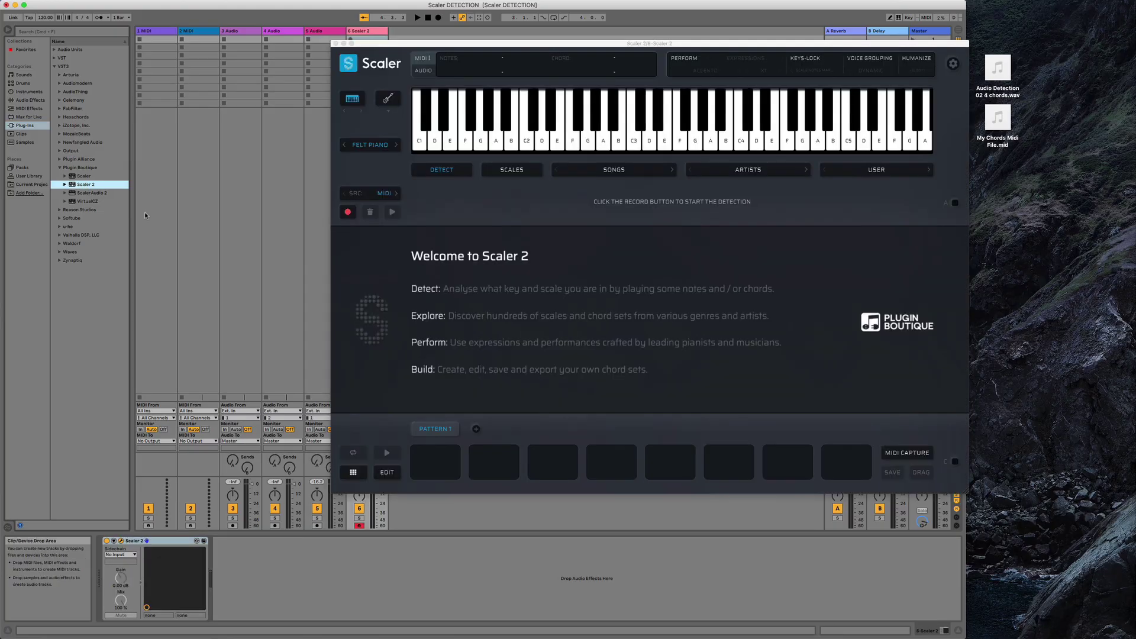
pyautogui.moveTo(356, 43); pyautogui.dragTo(343, 42)
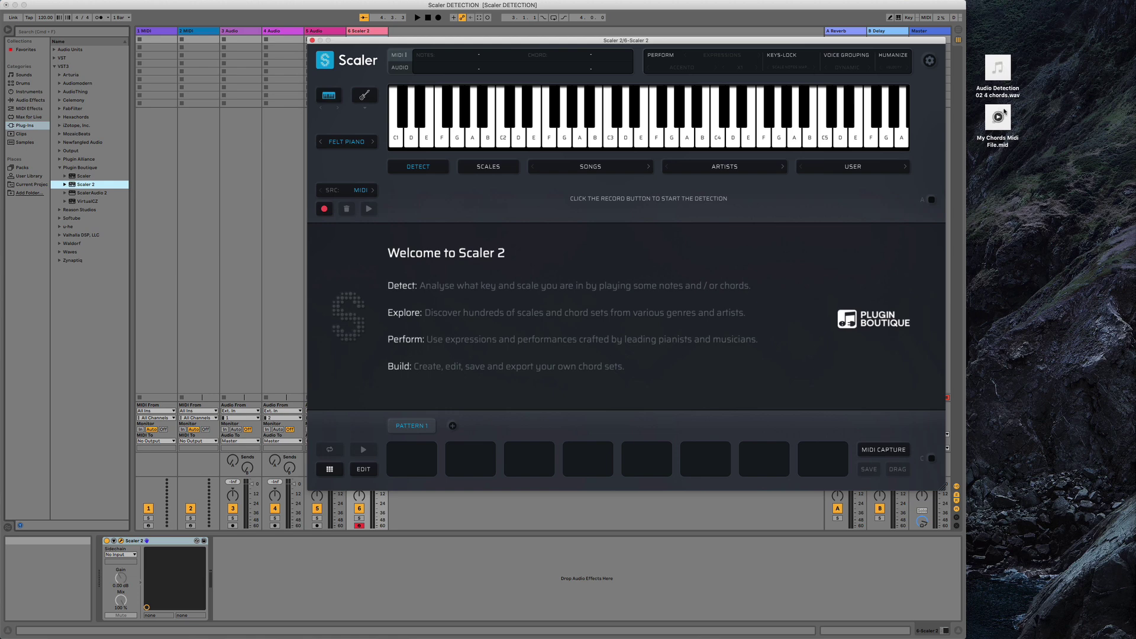
pyautogui.moveTo(1004, 111); pyautogui.dragTo(720, 155)
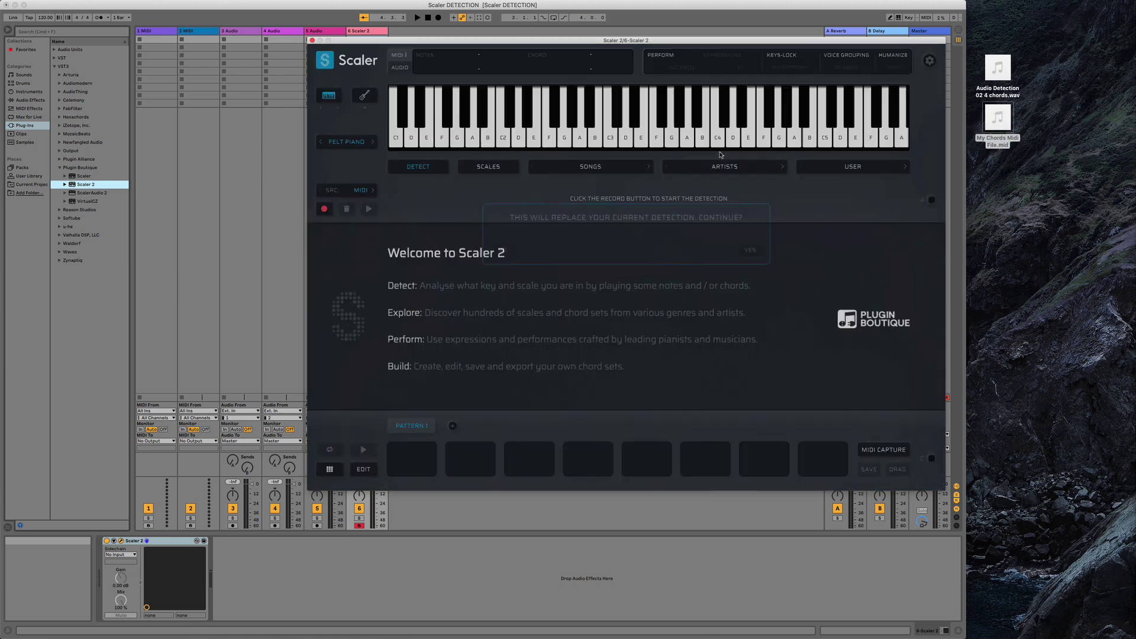
pyautogui.click(750, 251)
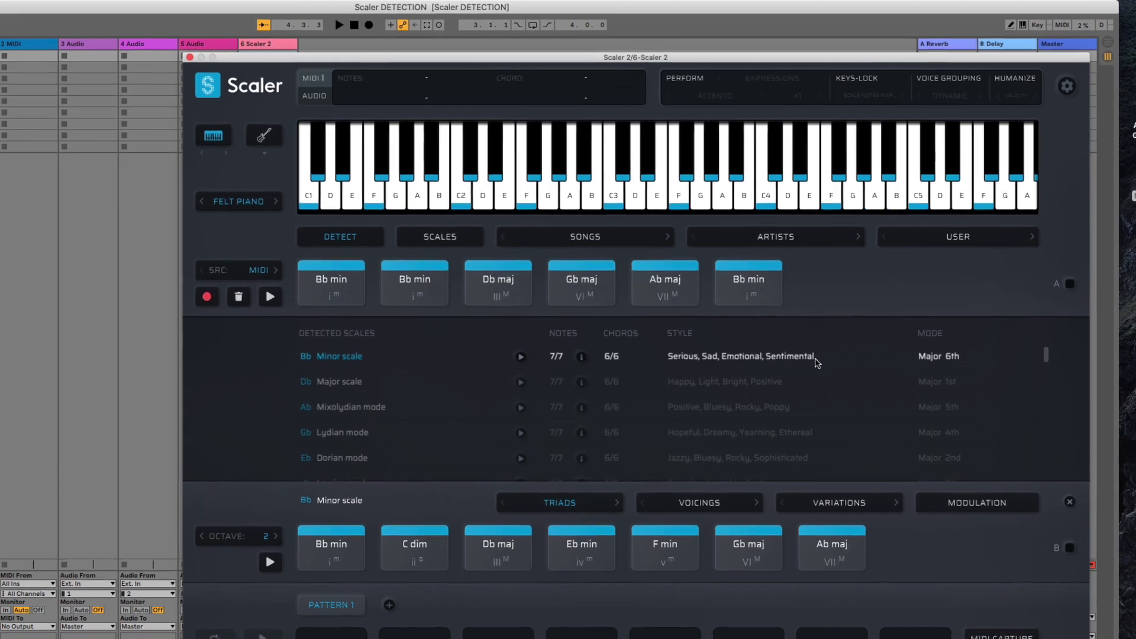
# Audition the chords detected from the imported MIDI file, from the first one through to the last.
pyautogui.click(364, 271)
pyautogui.click(407, 290)
pyautogui.click(504, 290)
pyautogui.click(580, 290)
pyautogui.click(667, 290)
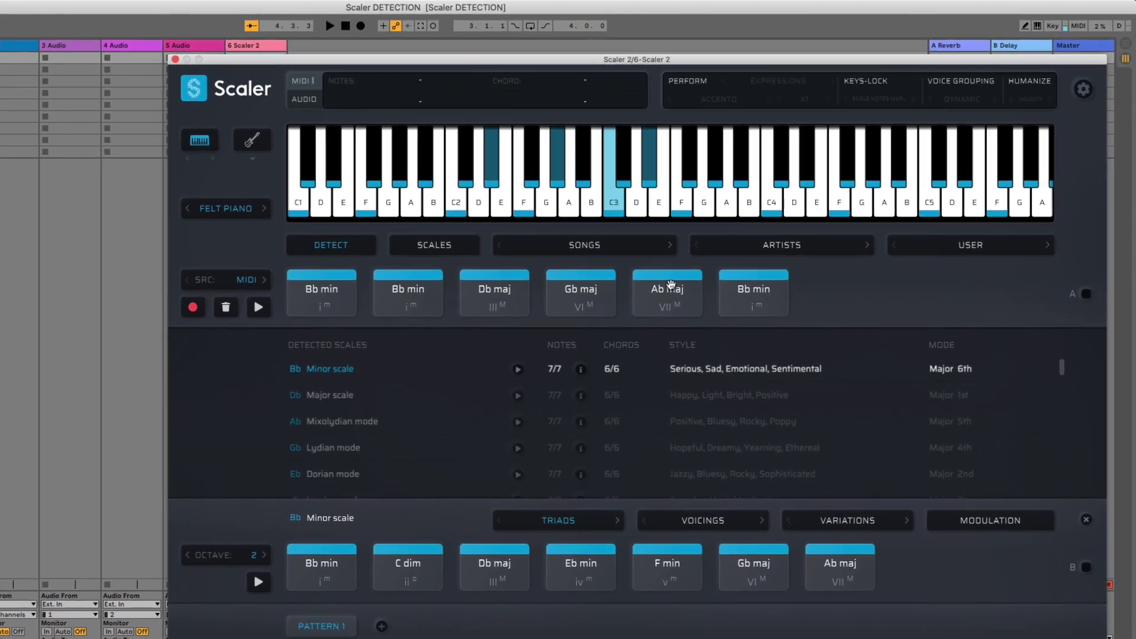
pyautogui.click(744, 289)
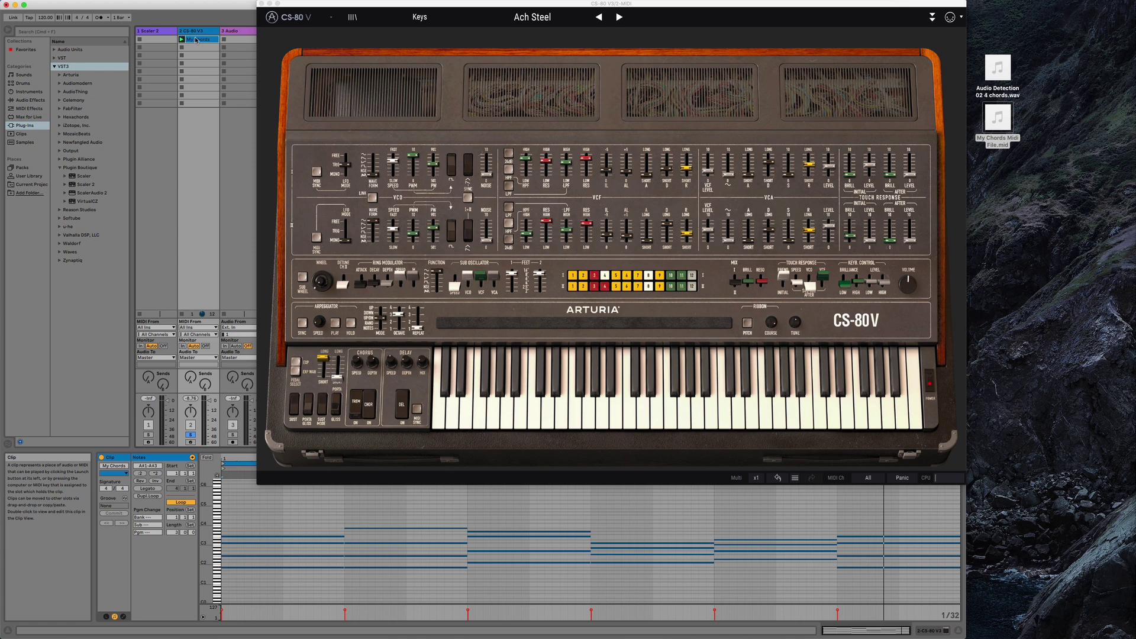
# Place the My Chords clip on the first MIDI track and load a fresh Scaler 2 instance on it.
pyautogui.moveTo(199, 40); pyautogui.dragTo(147, 39)
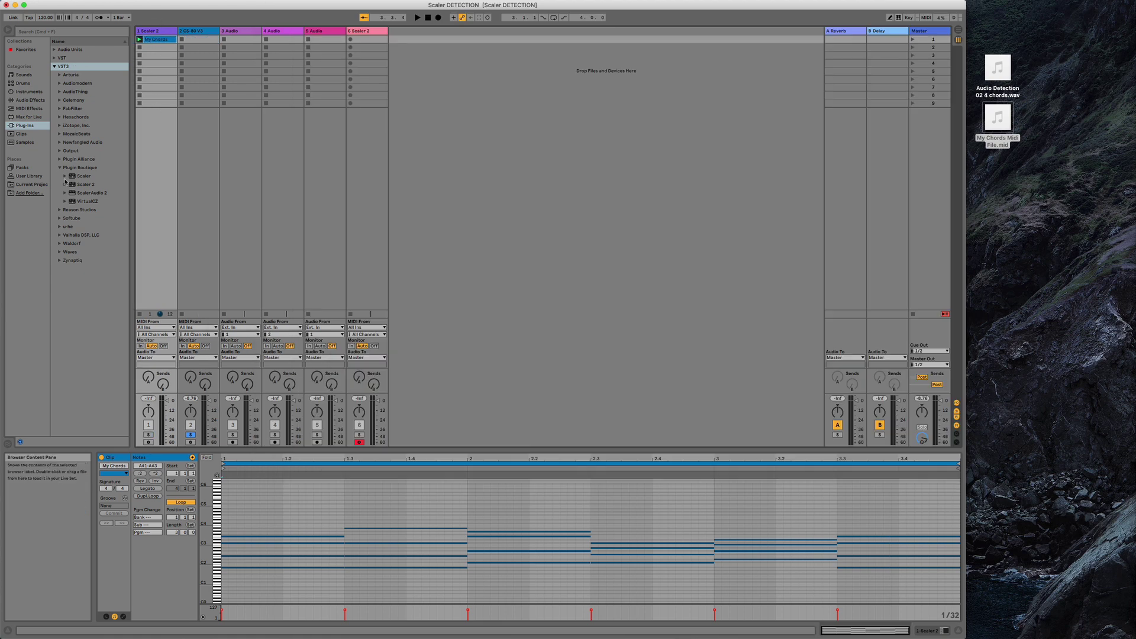
pyautogui.moveTo(77, 186); pyautogui.dragTo(155, 386)
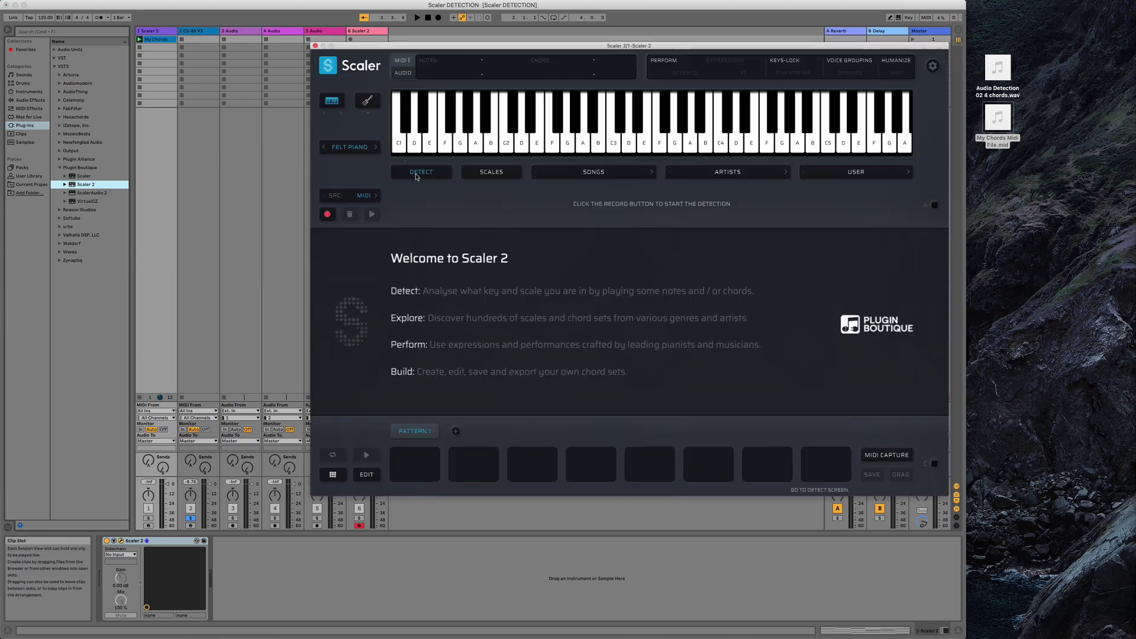
# Detect the chords by recording MIDI input while the clip plays, and add the detected chords to Pattern 1.
pyautogui.click(329, 215)
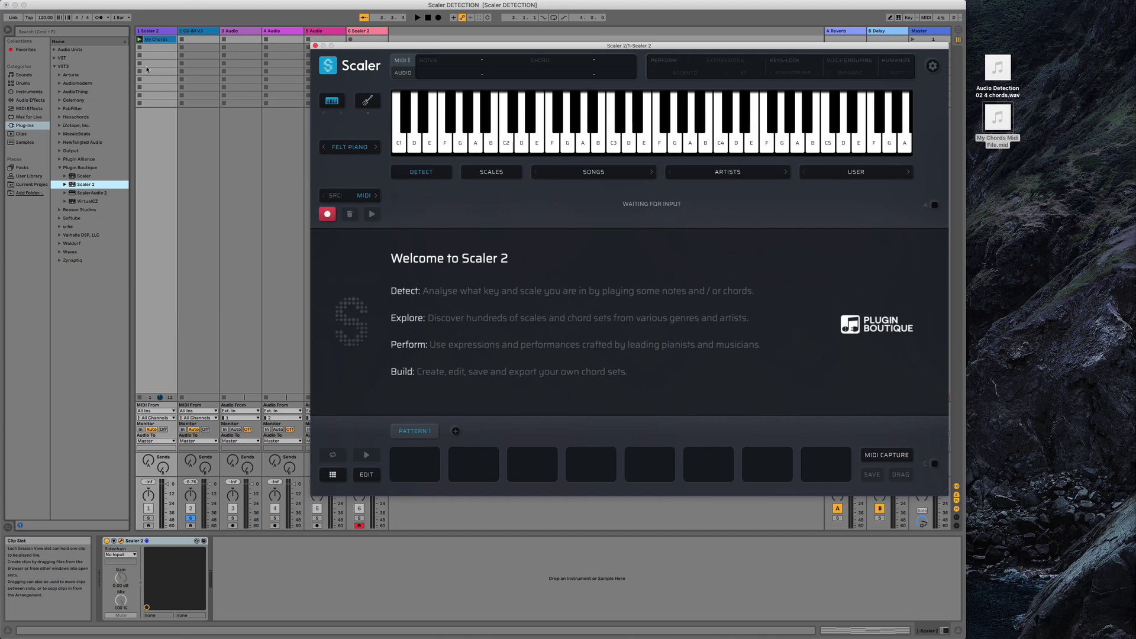
pyautogui.click(261, 211)
pyautogui.press('space')
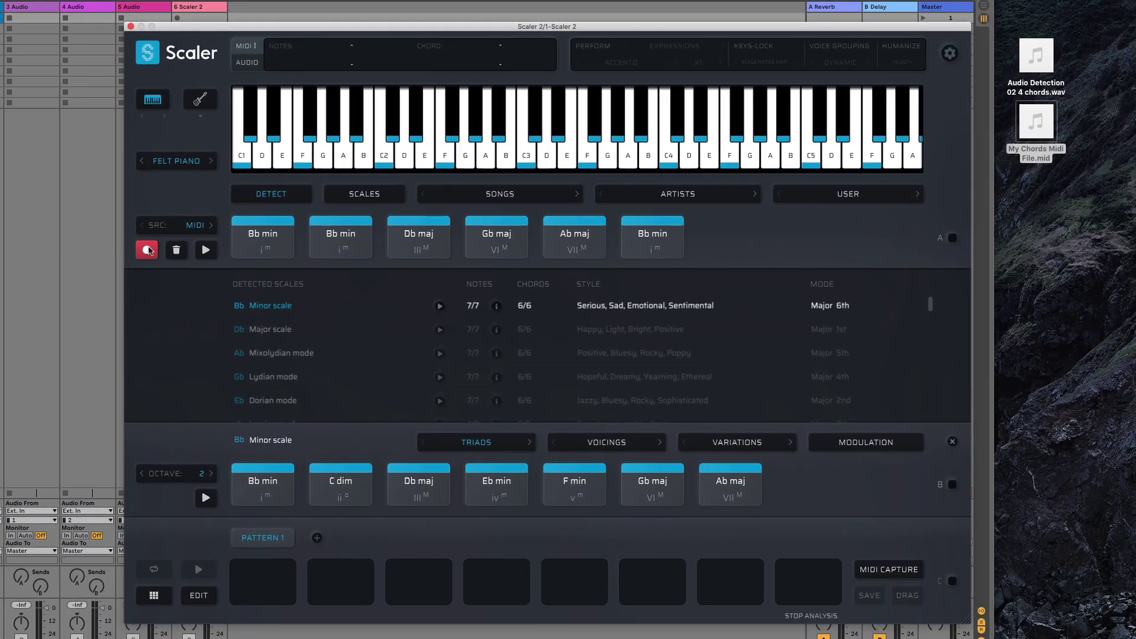
pyautogui.click(148, 250)
pyautogui.moveTo(266, 228); pyautogui.dragTo(258, 583)
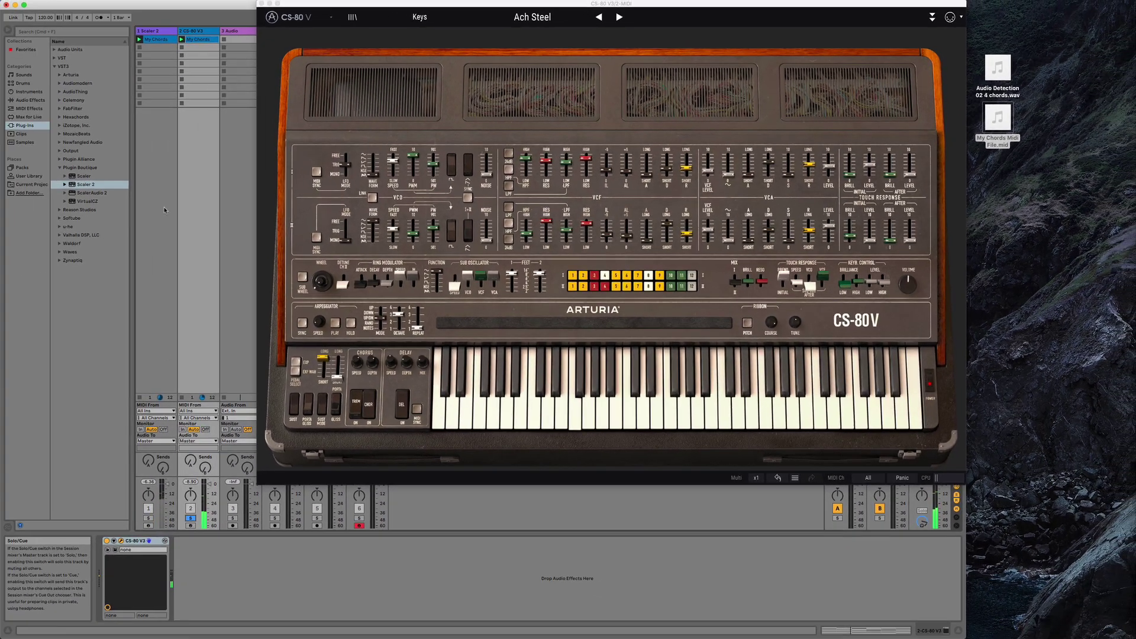
# Show the first track's Scaler 2 during clip playback and switch the solo from the CS-80 track to the Scaler 2 track.
pyautogui.click(155, 42)
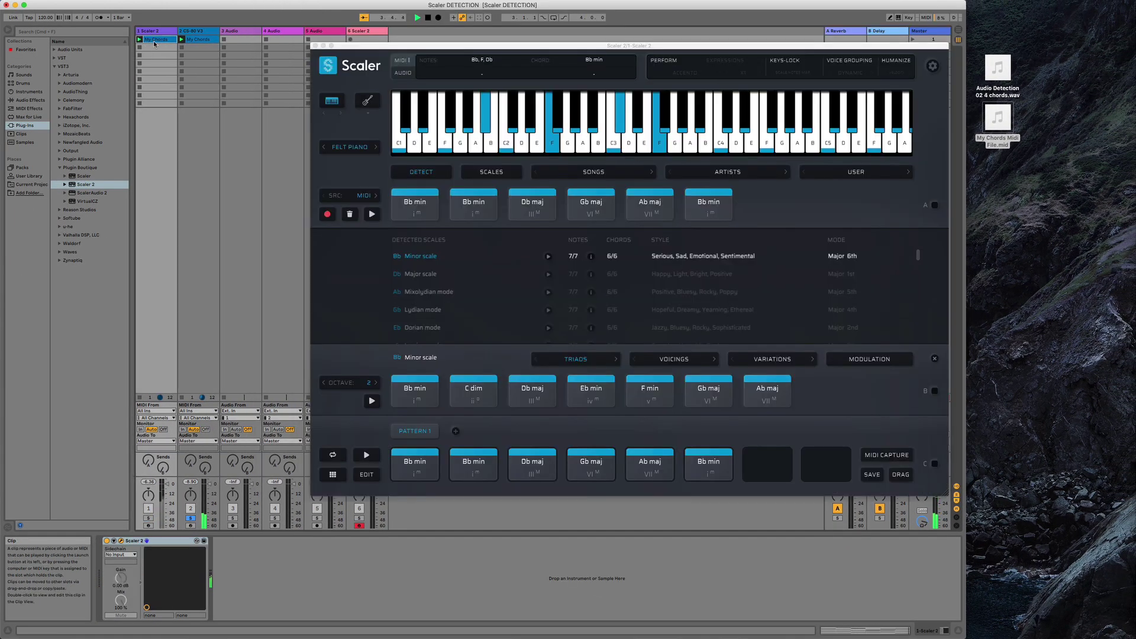
pyautogui.click(190, 518)
pyautogui.click(148, 519)
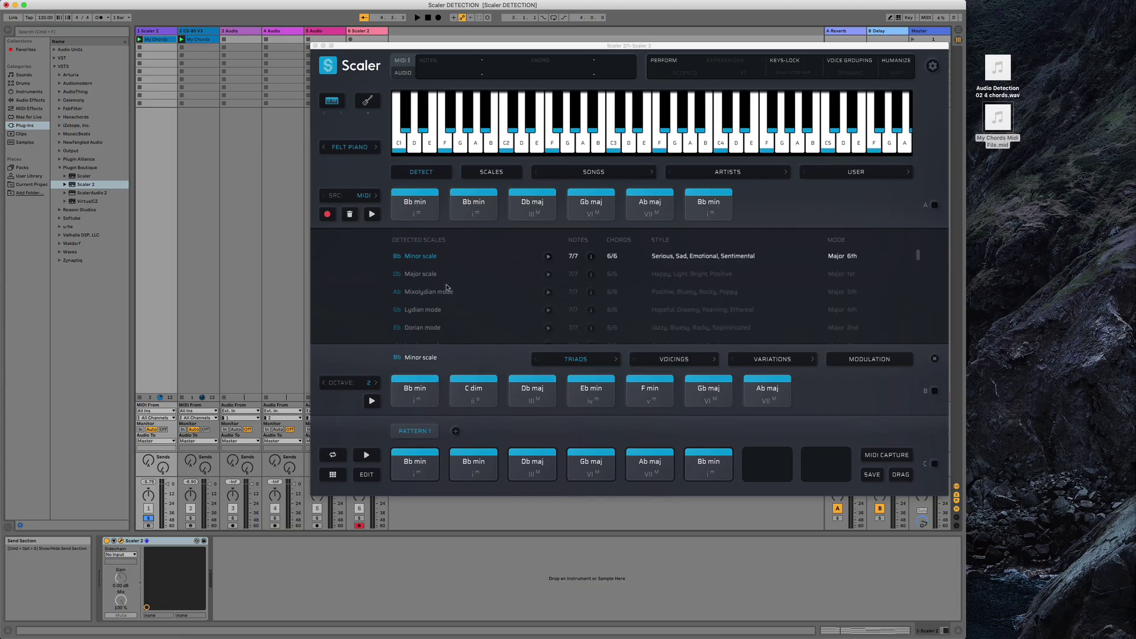
# Compare the detected Db Major, Ab Mixolydian and Gb Lydian scales, browse the remaining matches, and reselect Bb Minor.
pyautogui.click(424, 277)
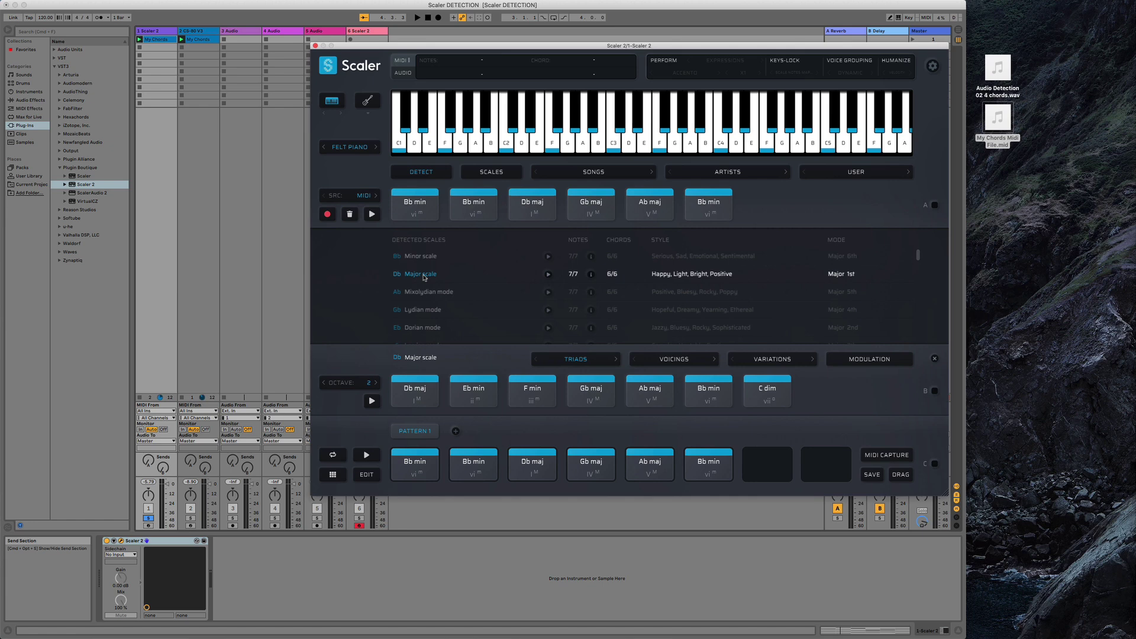
pyautogui.click(424, 290)
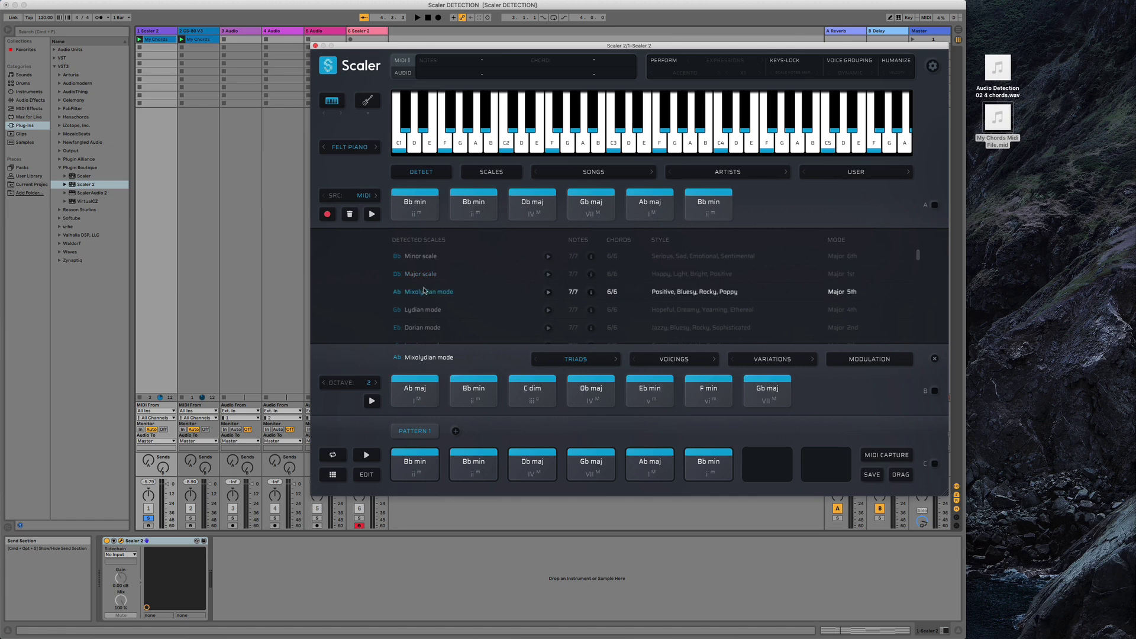
pyautogui.click(429, 310)
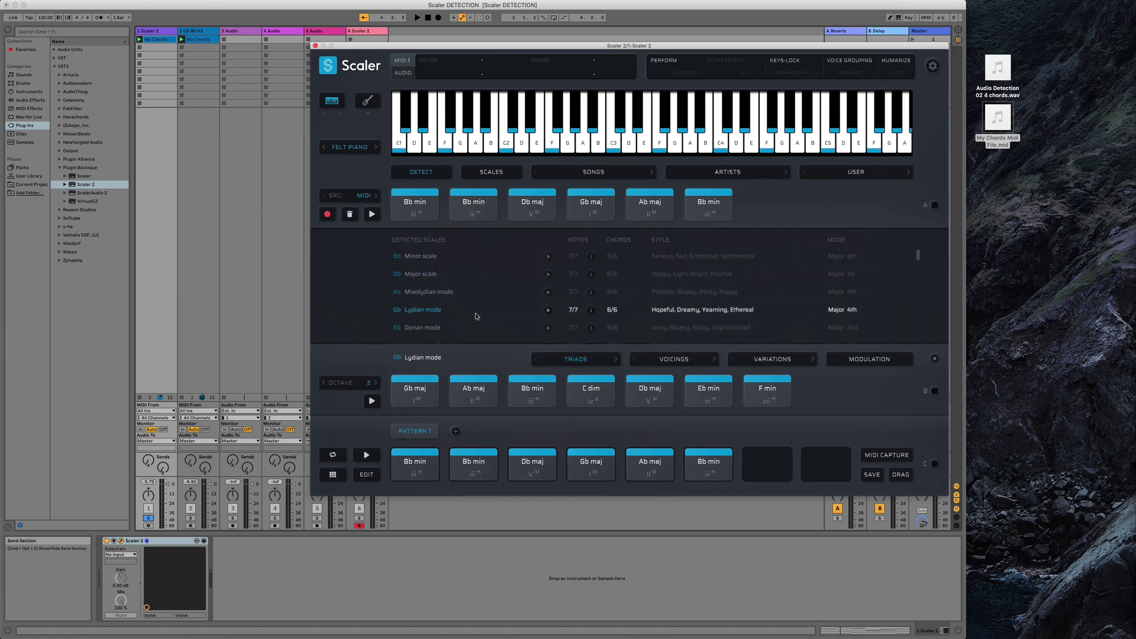
pyautogui.scroll(-4, 571, 333)
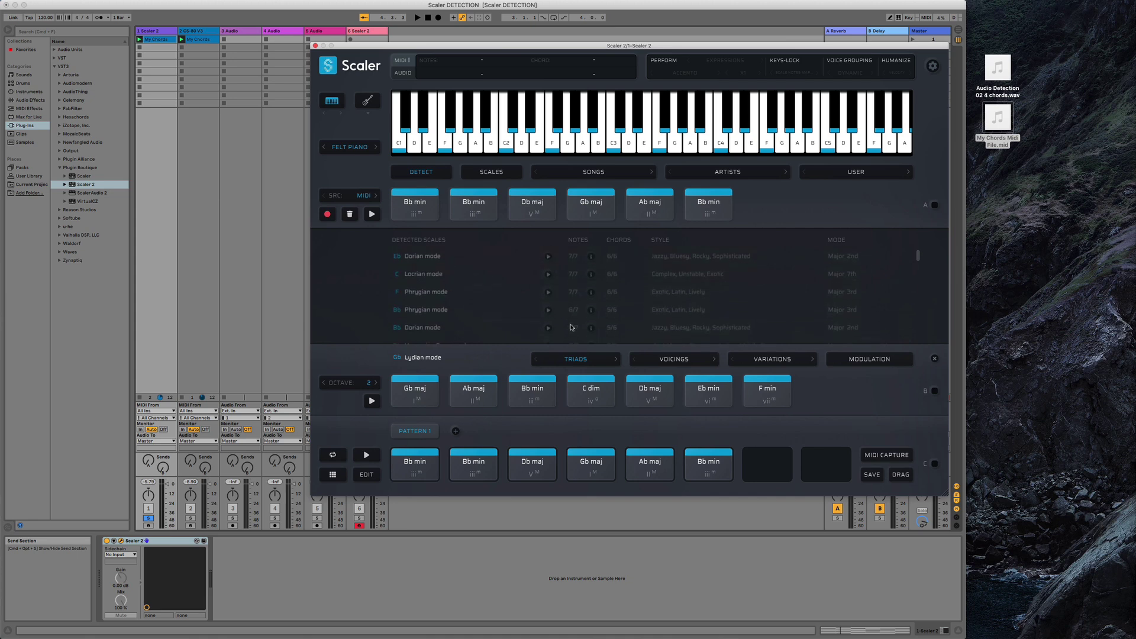
pyautogui.scroll(1, 455, 309)
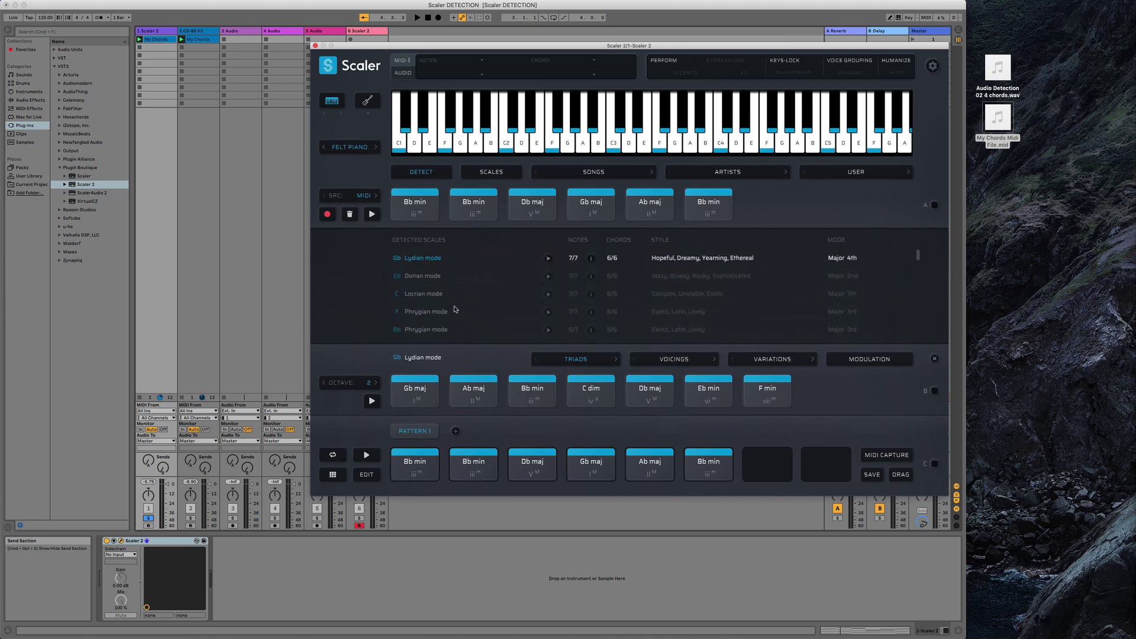
pyautogui.scroll(3, 455, 309)
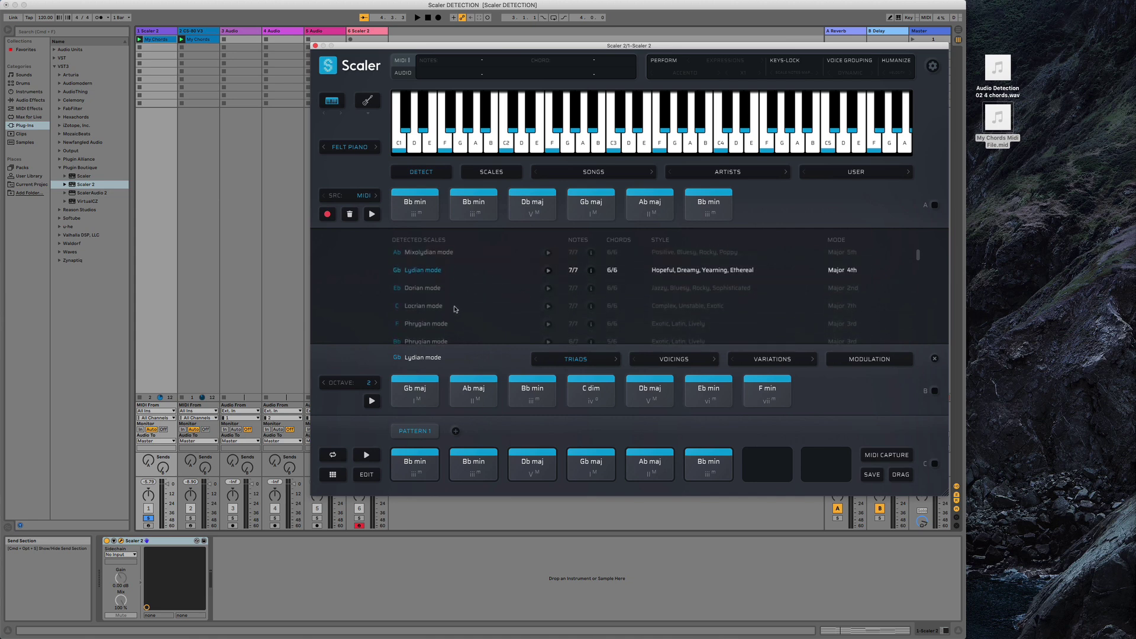
pyautogui.click(428, 264)
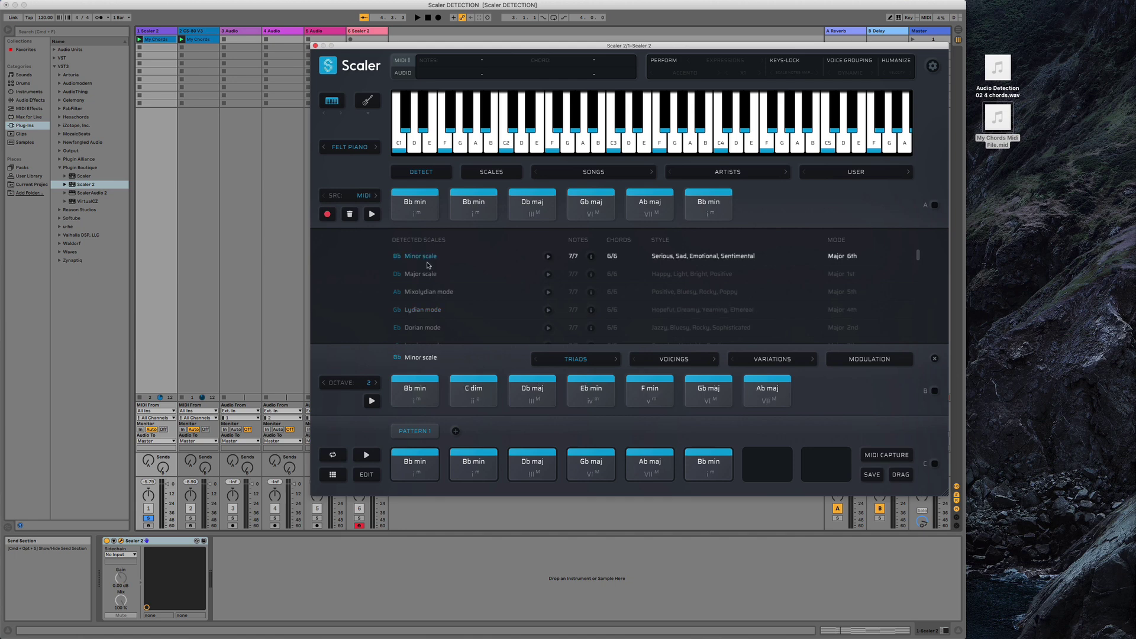
# Open Pattern 1 for editing with playback timings and performances expanded, and audition the chord progression.
pyautogui.click(418, 460)
pyautogui.click(366, 475)
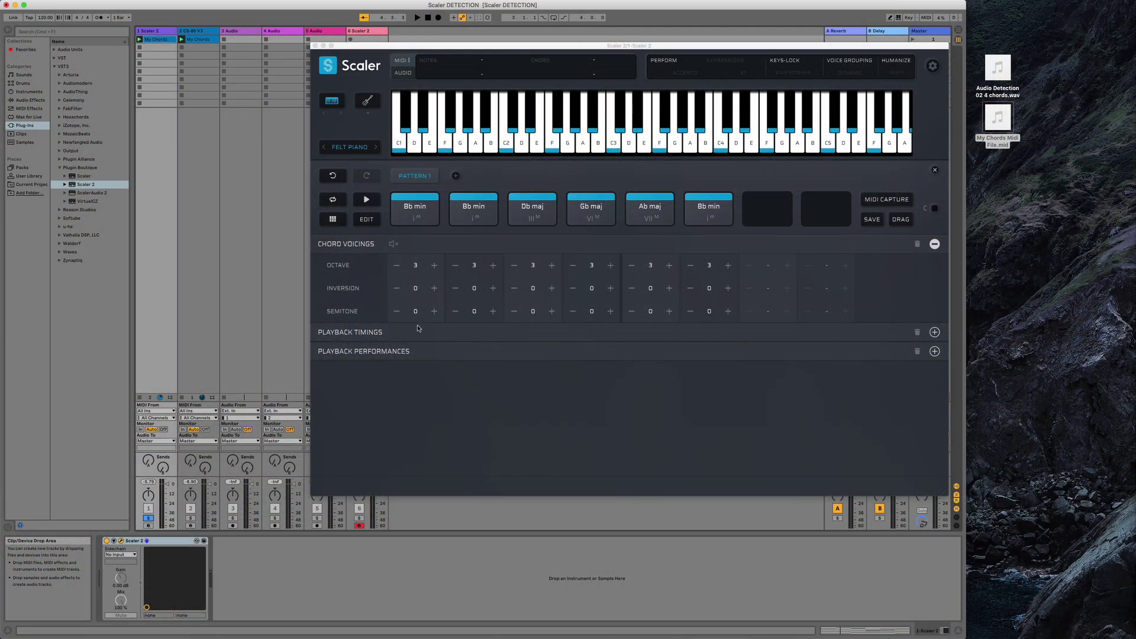
pyautogui.click(418, 330)
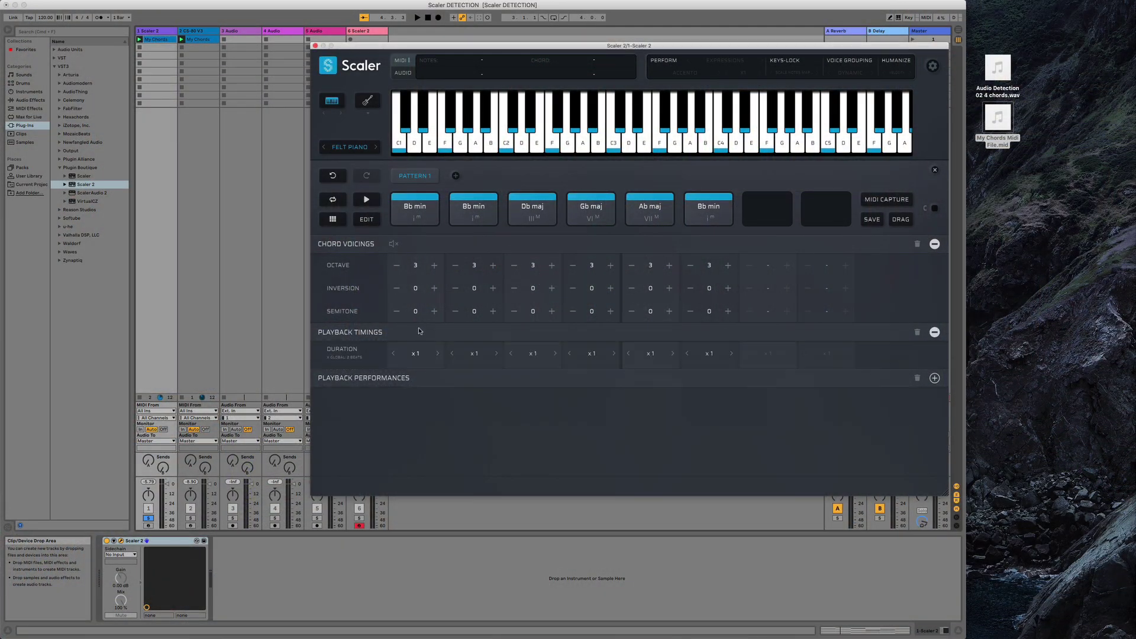
pyautogui.click(430, 397)
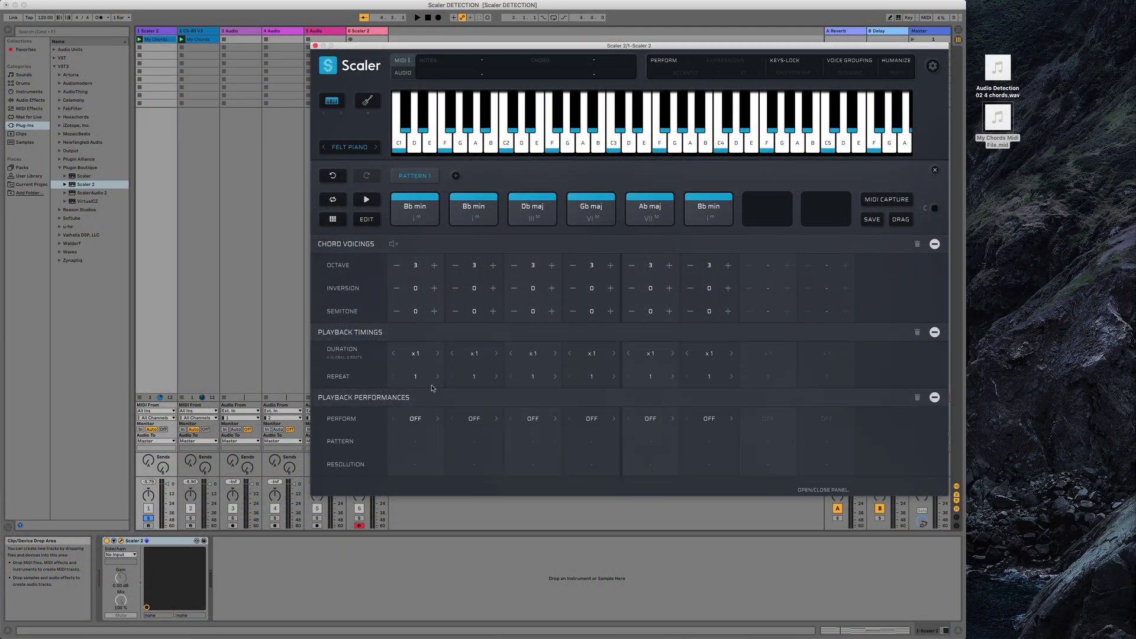
pyautogui.click(373, 202)
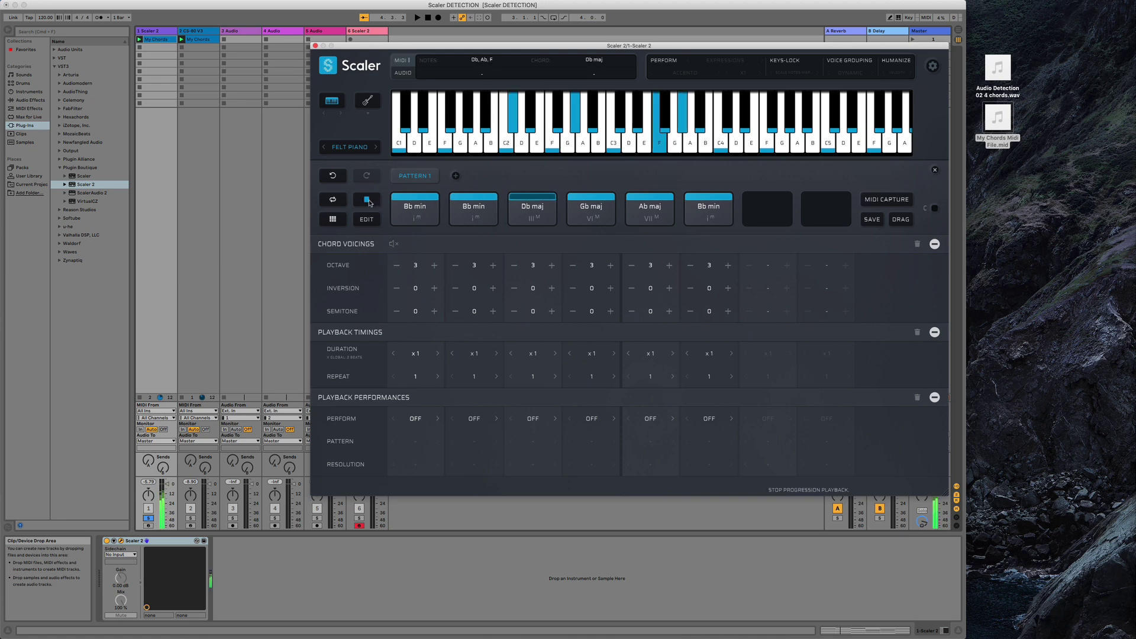
pyautogui.click(367, 201)
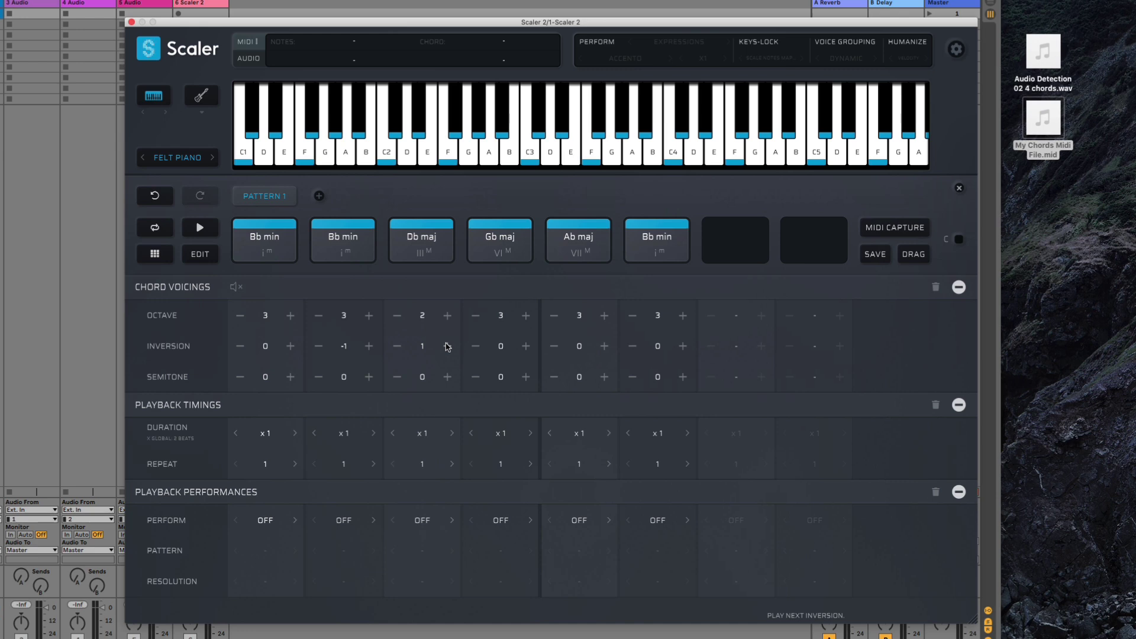
# Set the first chord's playback performance to Expression and the third chord's to Arpeggio, and audition the pattern.
pyautogui.click(260, 522)
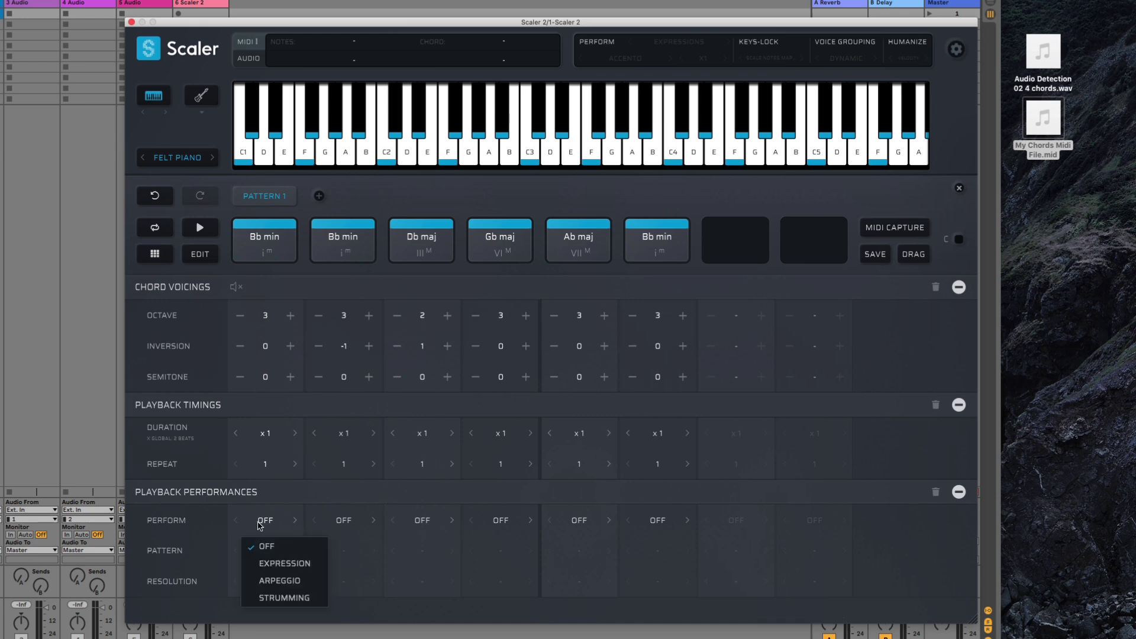
pyautogui.click(273, 563)
pyautogui.click(412, 523)
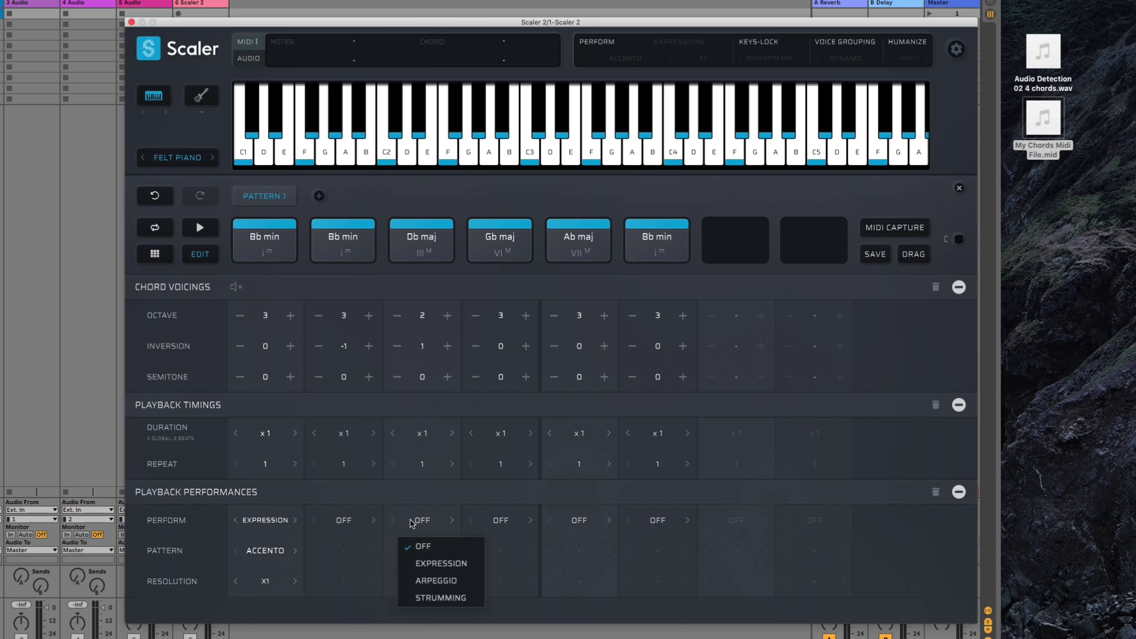
pyautogui.click(422, 580)
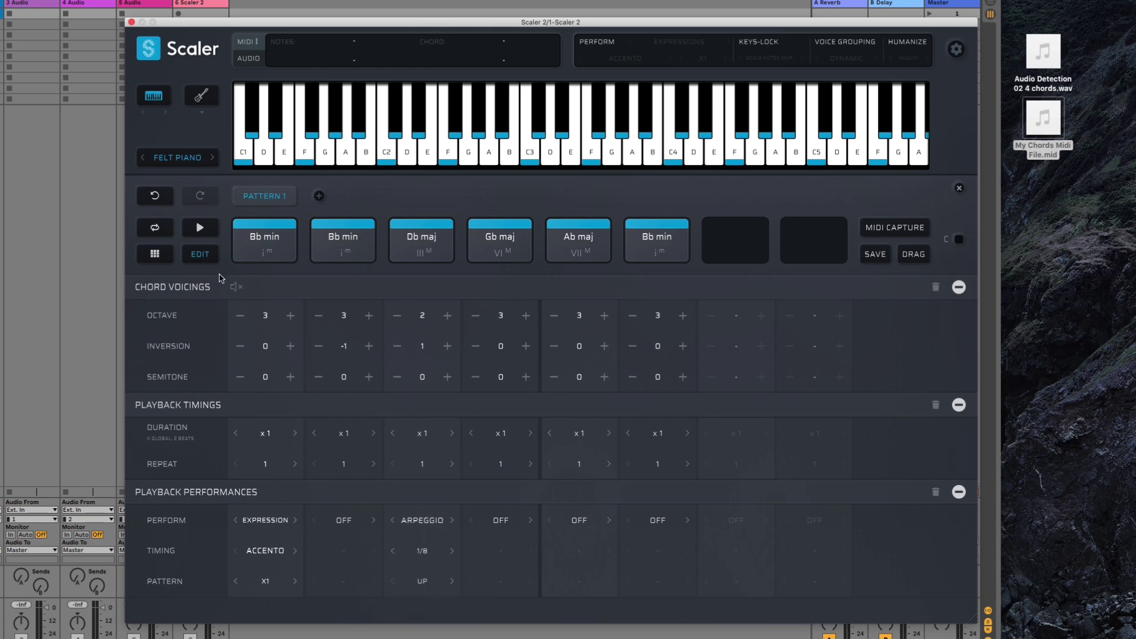
pyautogui.click(200, 228)
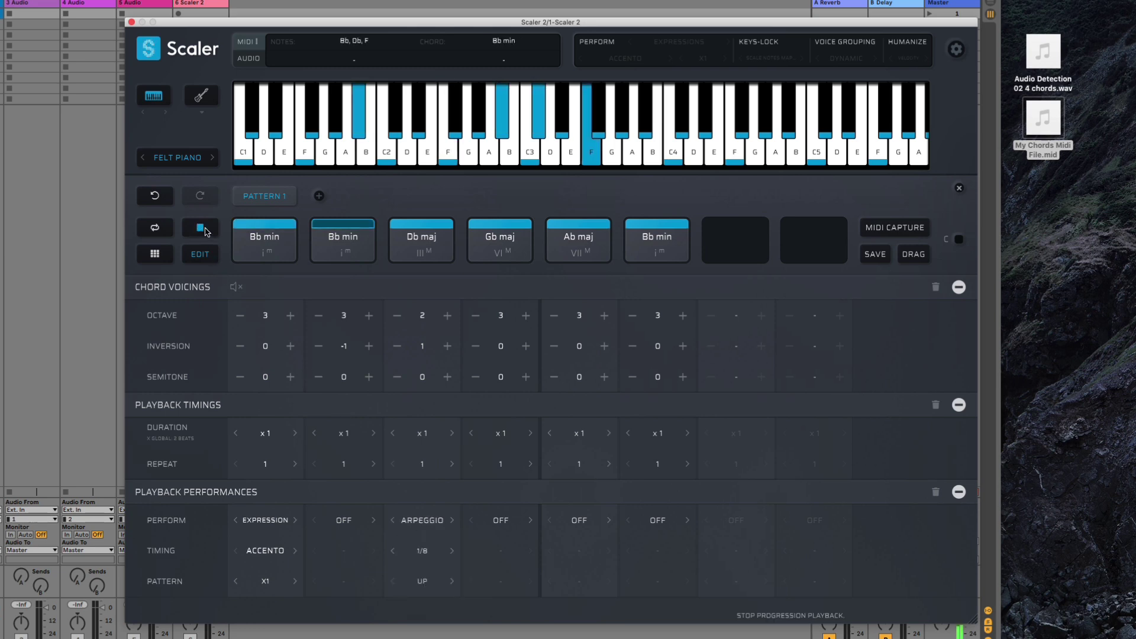
pyautogui.click(201, 228)
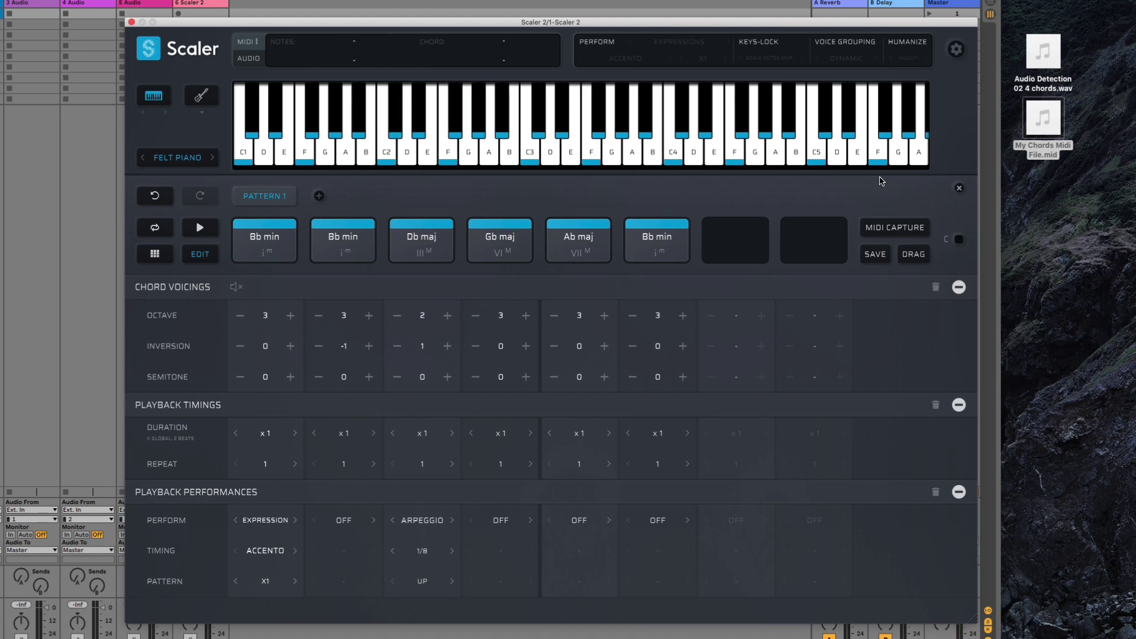
pyautogui.click(960, 188)
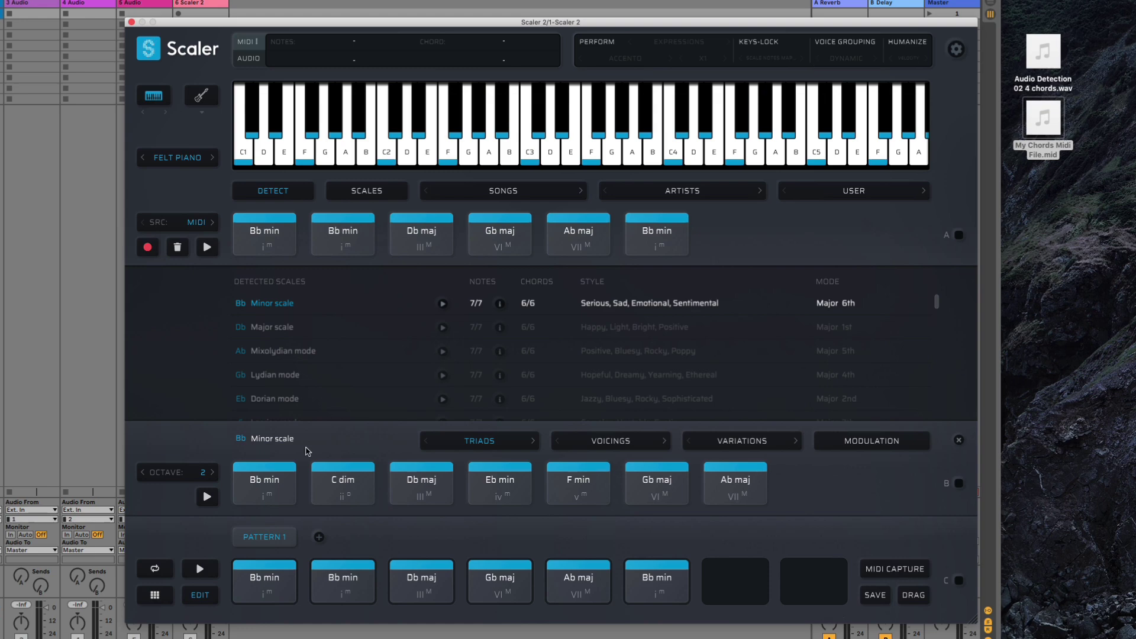
pyautogui.click(261, 578)
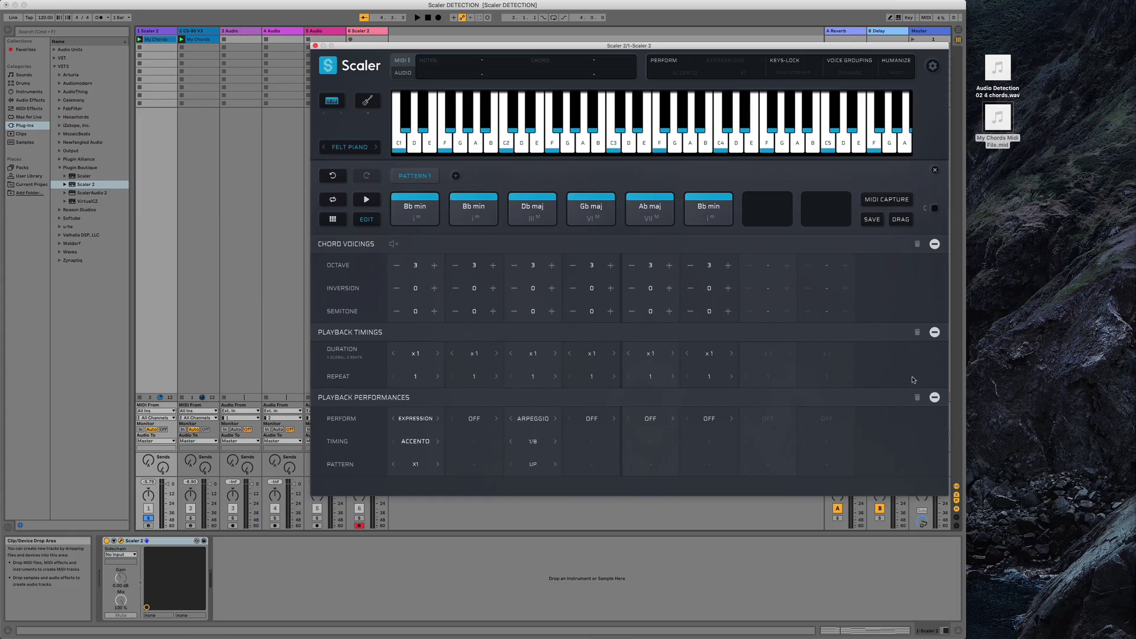
# Reset Pattern 1's playback performances and timings to their defaults, and return to the detection view.
pyautogui.click(917, 399)
pyautogui.click(747, 255)
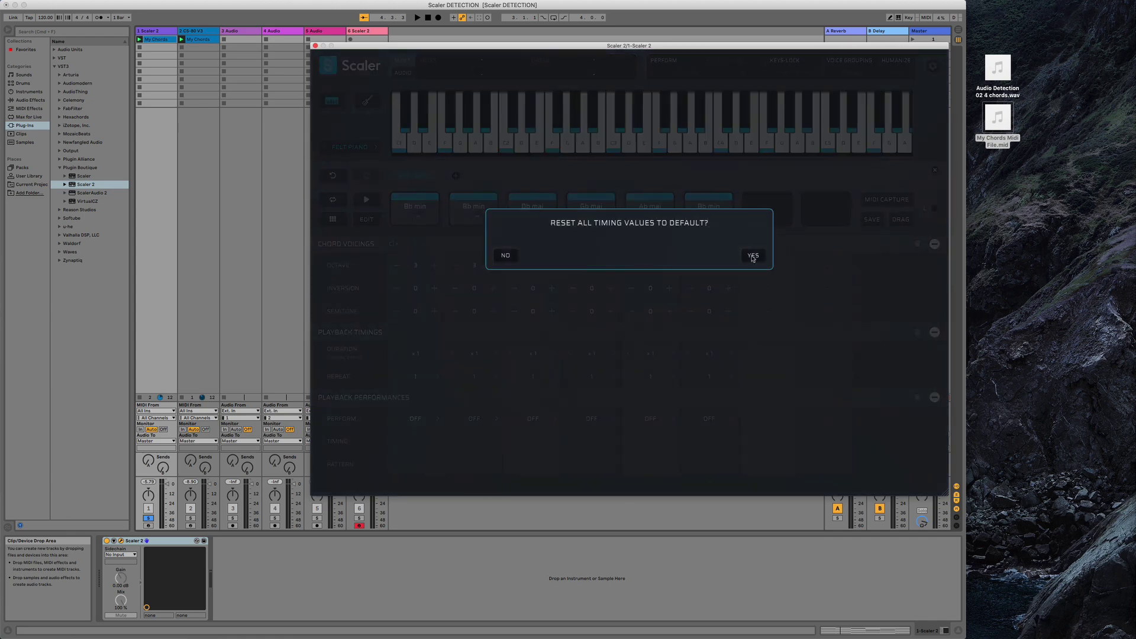
pyautogui.click(753, 255)
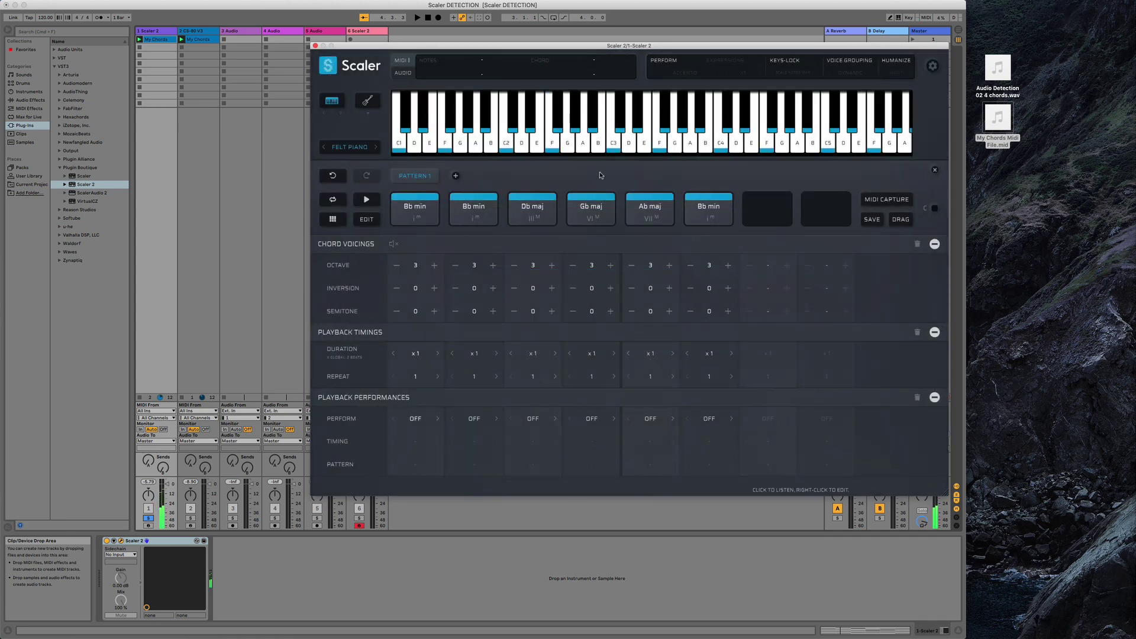
pyautogui.click(936, 170)
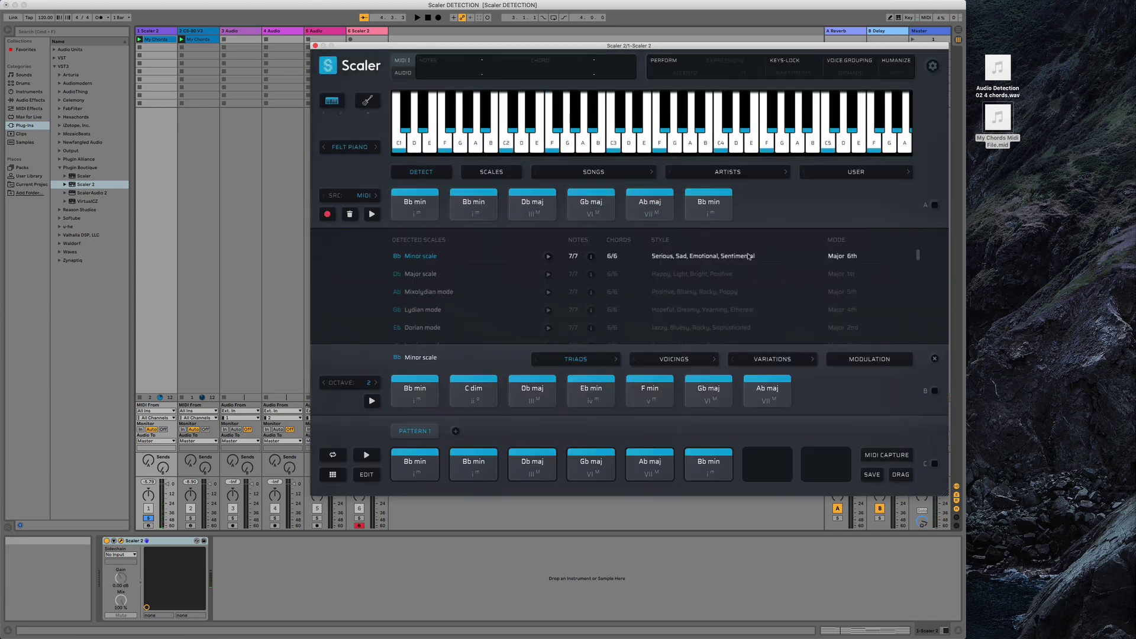
# Audition the Db maj chord in Pattern 1 and in the Bb Minor scale set, and view the pattern chord's Common Tones substitutions.
pyautogui.click(435, 460)
pyautogui.click(519, 462)
pyautogui.click(524, 401)
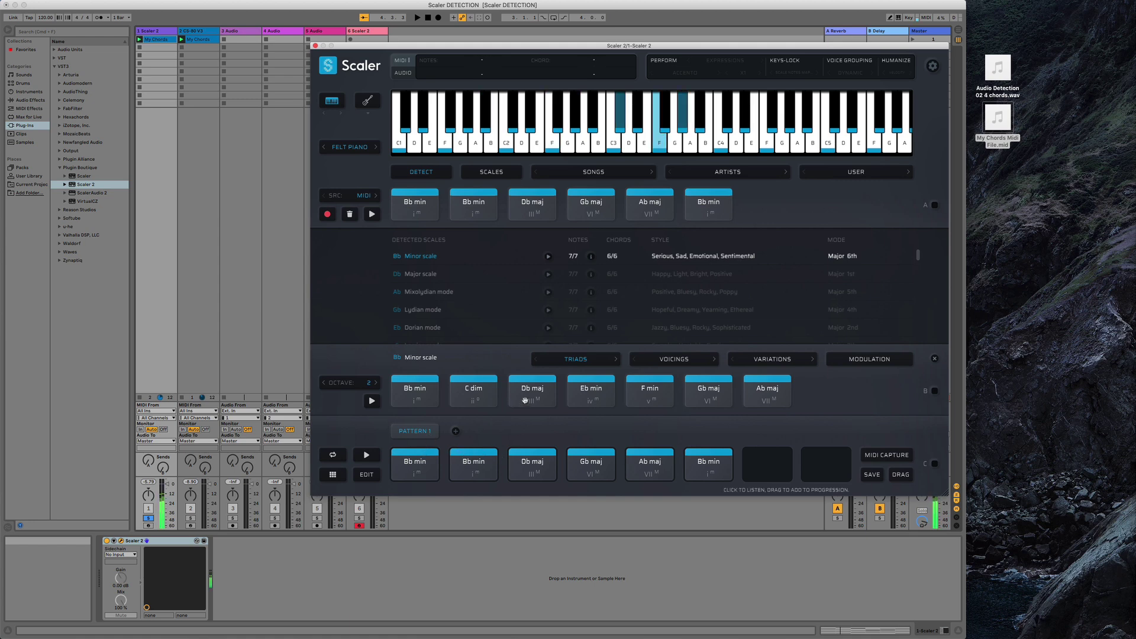
pyautogui.click(533, 461)
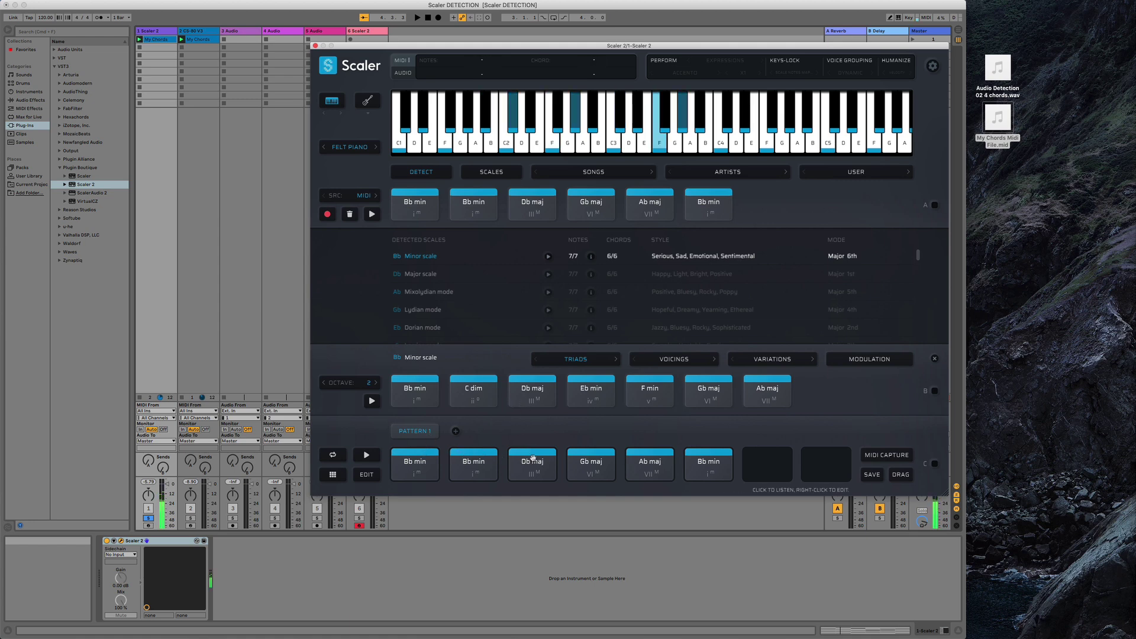
pyautogui.rightClick(533, 458)
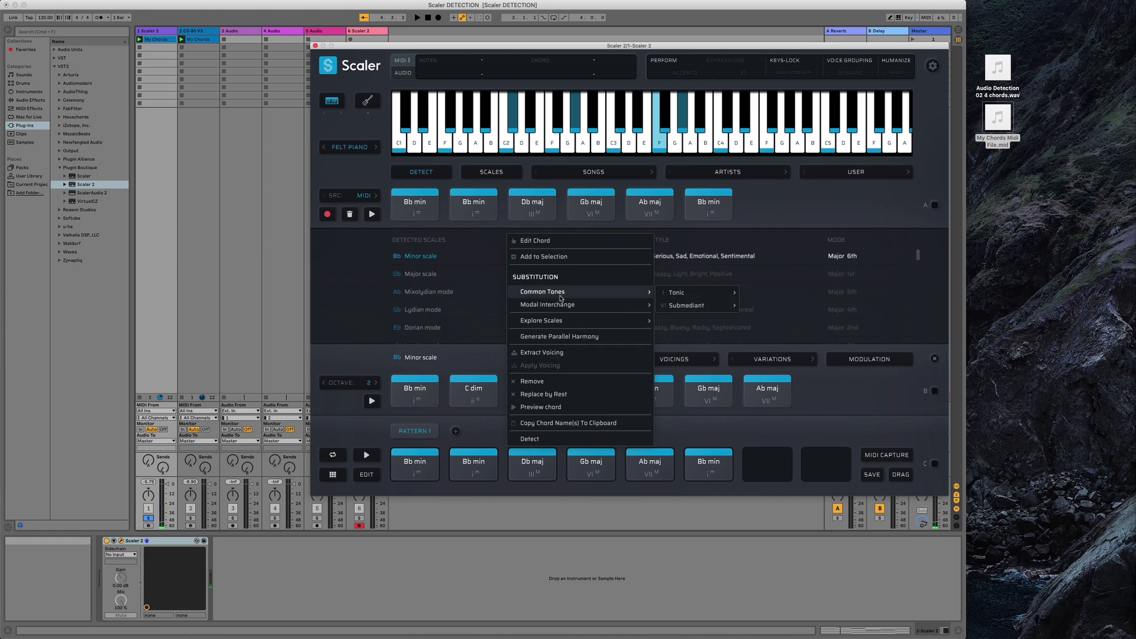
pyautogui.click(693, 360)
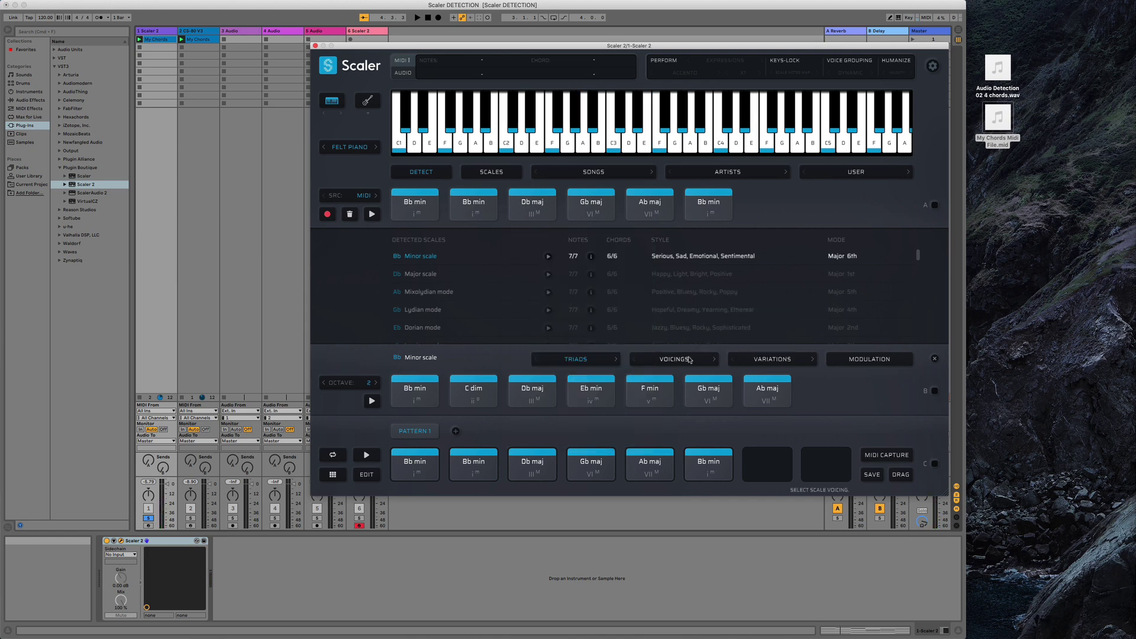
# Apply Voicing 3 to the Bb Minor scale's chord set, and compare it by ear with the Pattern 1 chords.
pyautogui.click(690, 359)
pyautogui.click(677, 405)
pyautogui.click(532, 467)
pyautogui.click(534, 392)
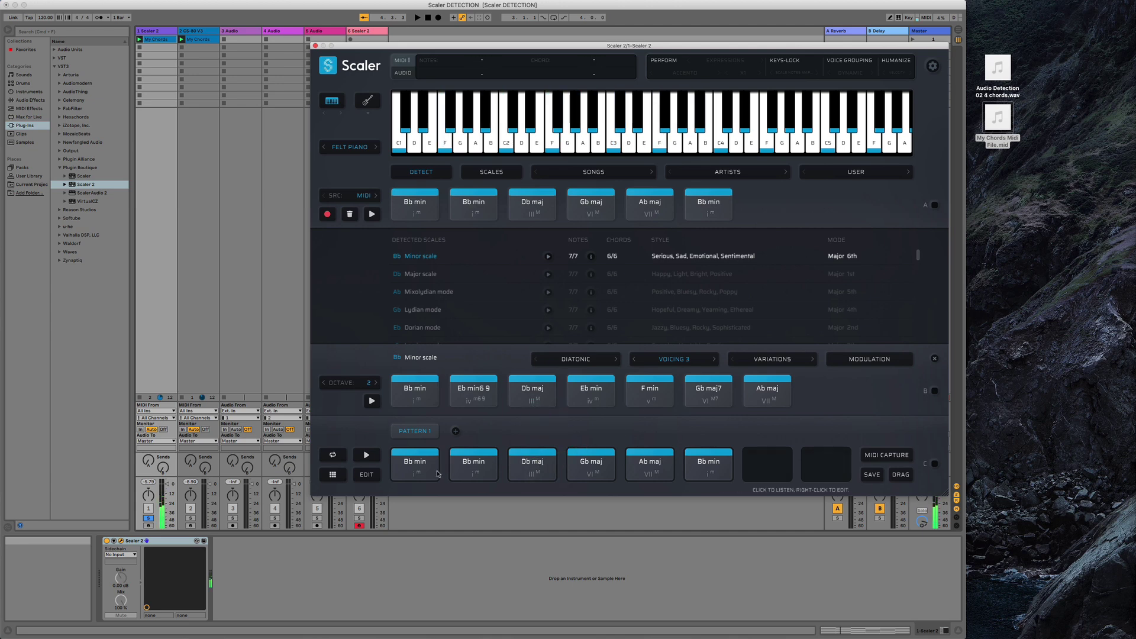
pyautogui.click(459, 458)
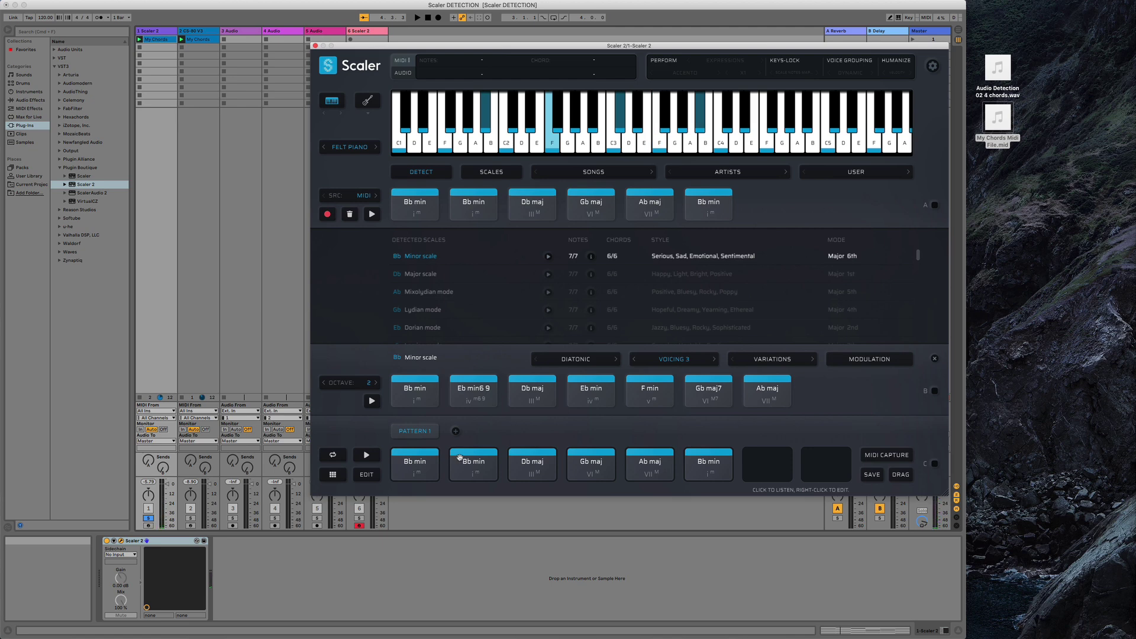
pyautogui.click(530, 461)
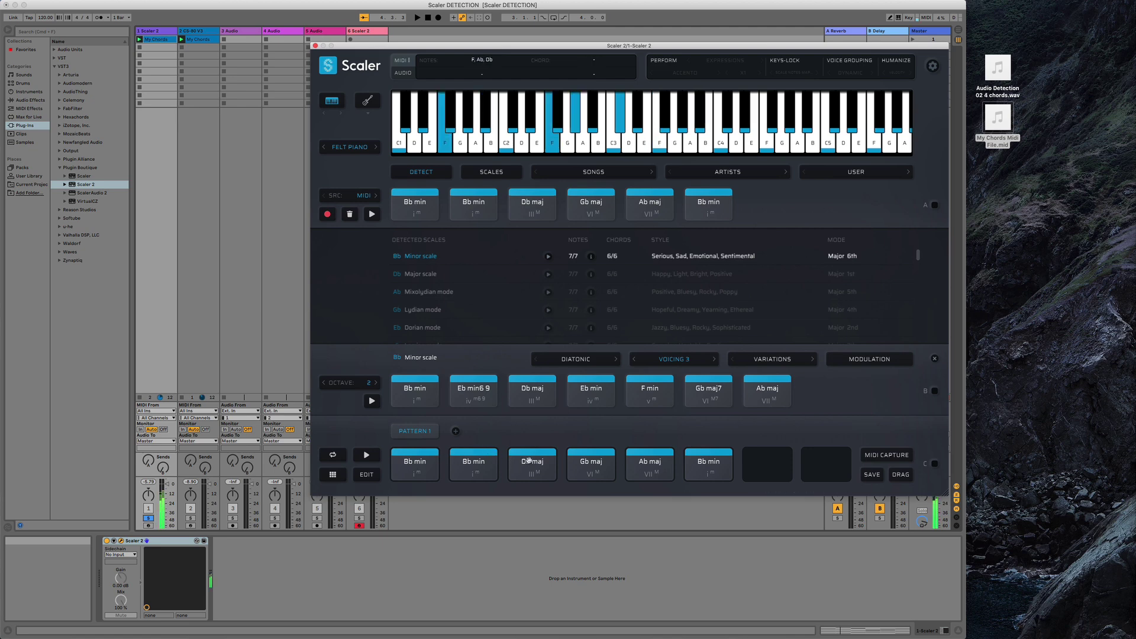
pyautogui.click(579, 463)
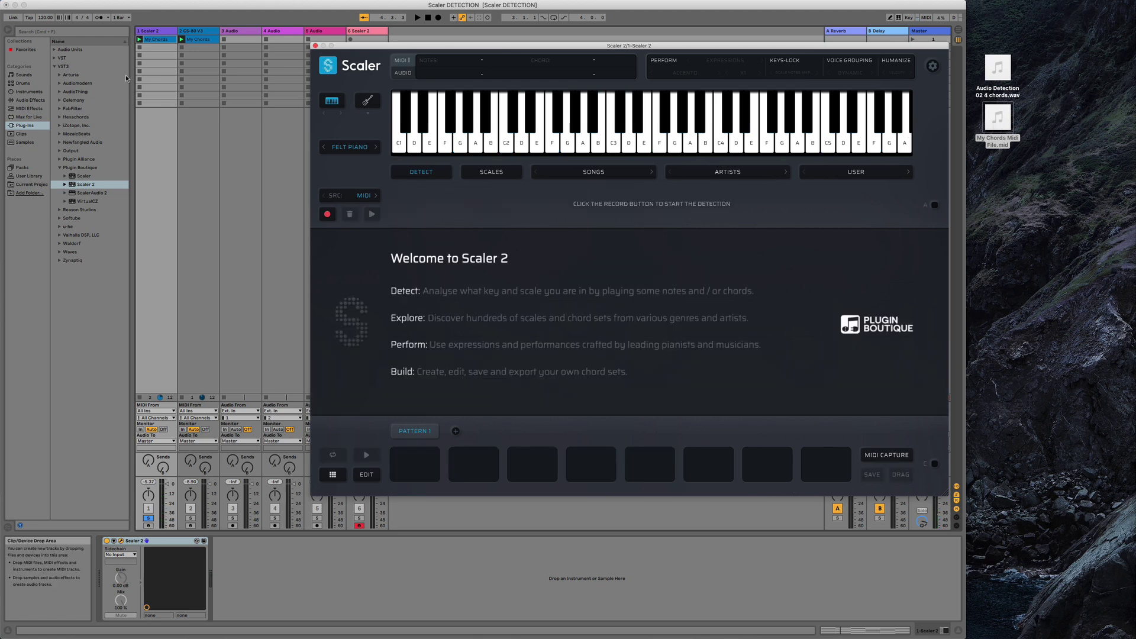
# Record a MIDI detection of played chords, and remove the stray single notes C, F, G and A from the detected chords.
pyautogui.click(329, 215)
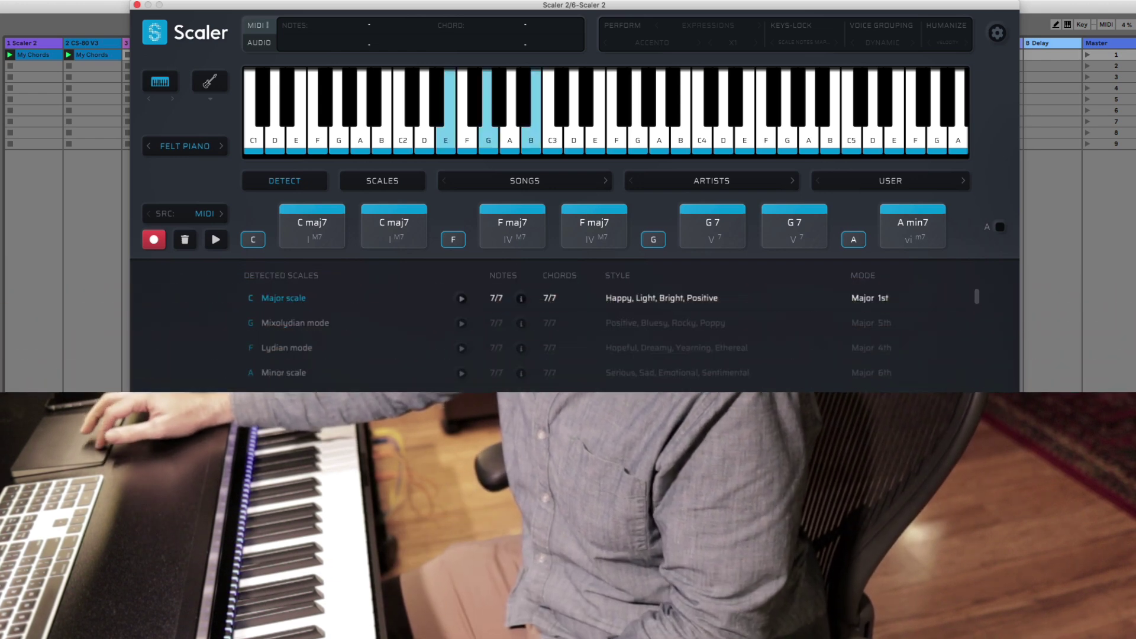
pyautogui.click(253, 240)
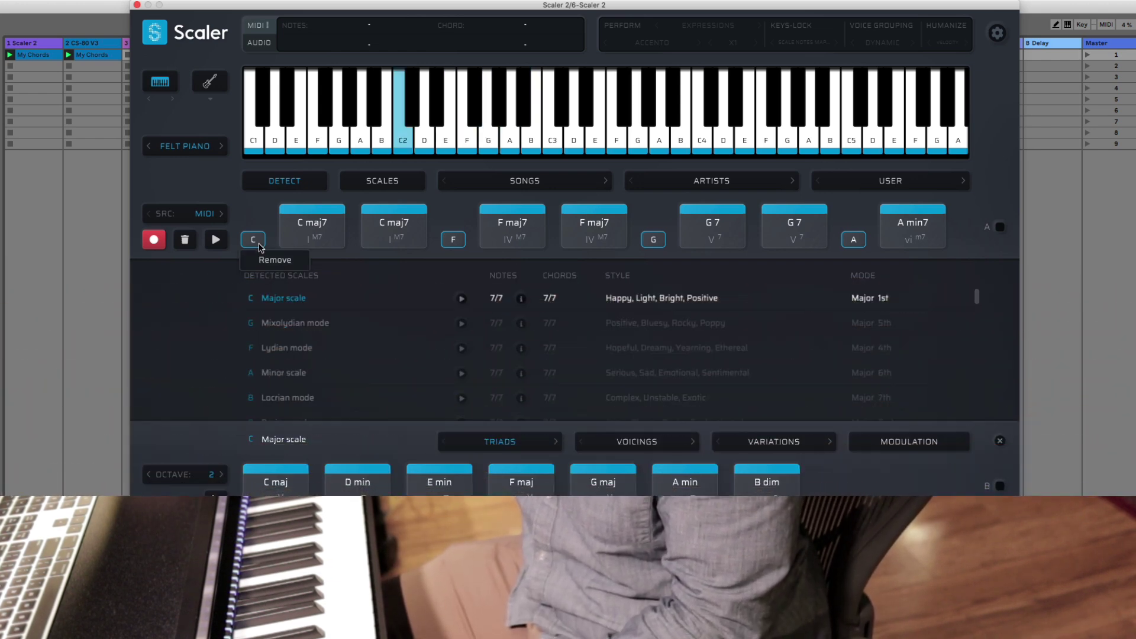
pyautogui.click(253, 240)
pyautogui.click(417, 240)
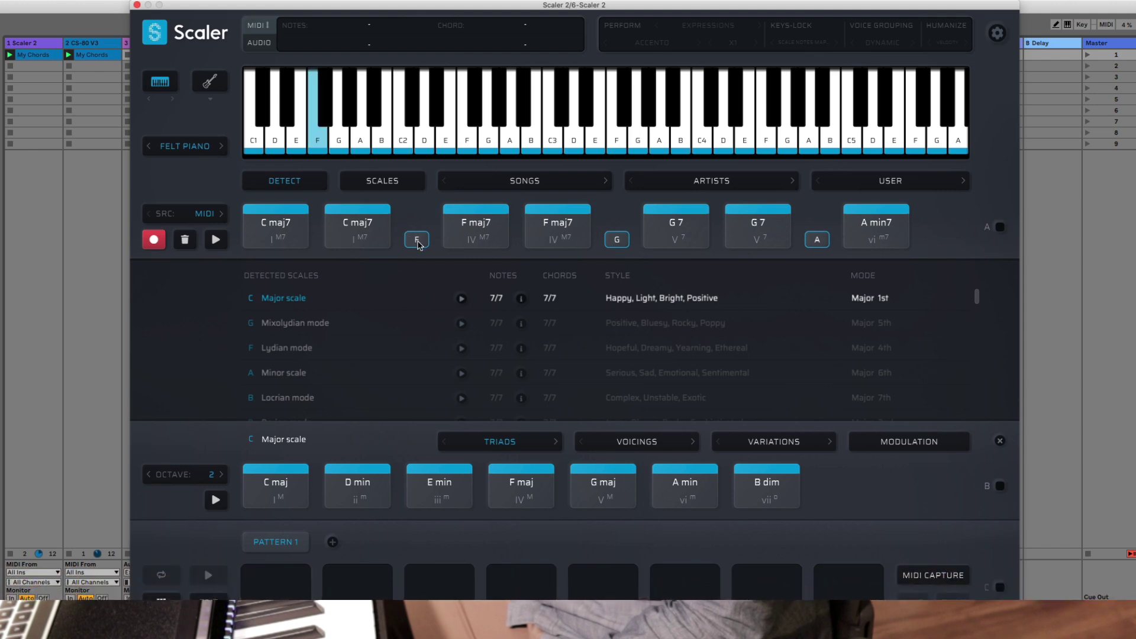
pyautogui.click(422, 259)
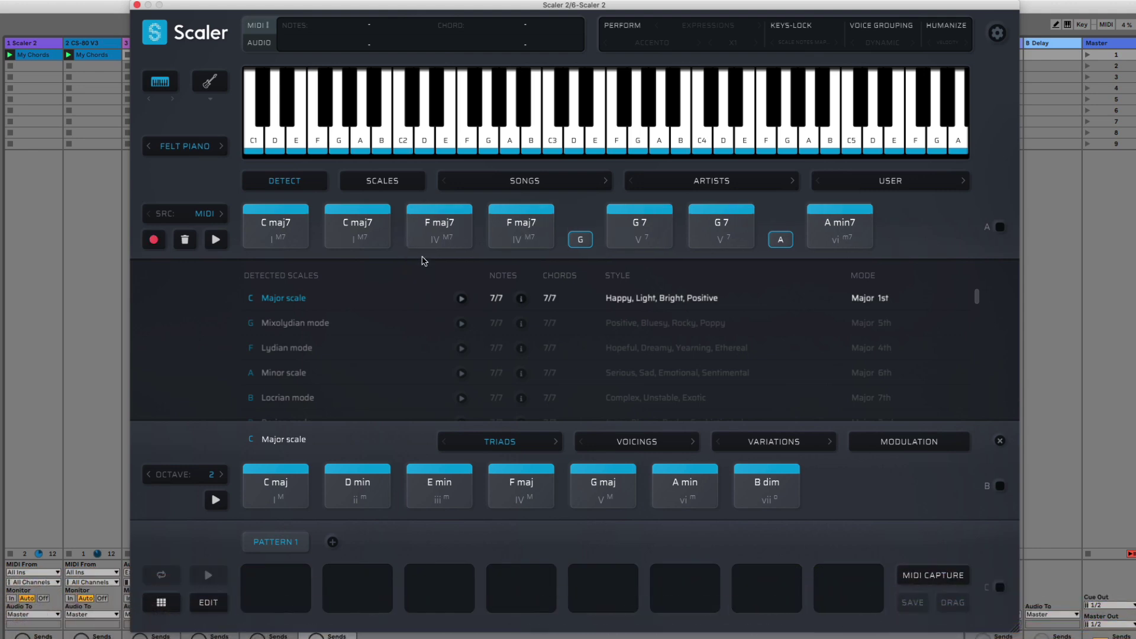
pyautogui.click(581, 240)
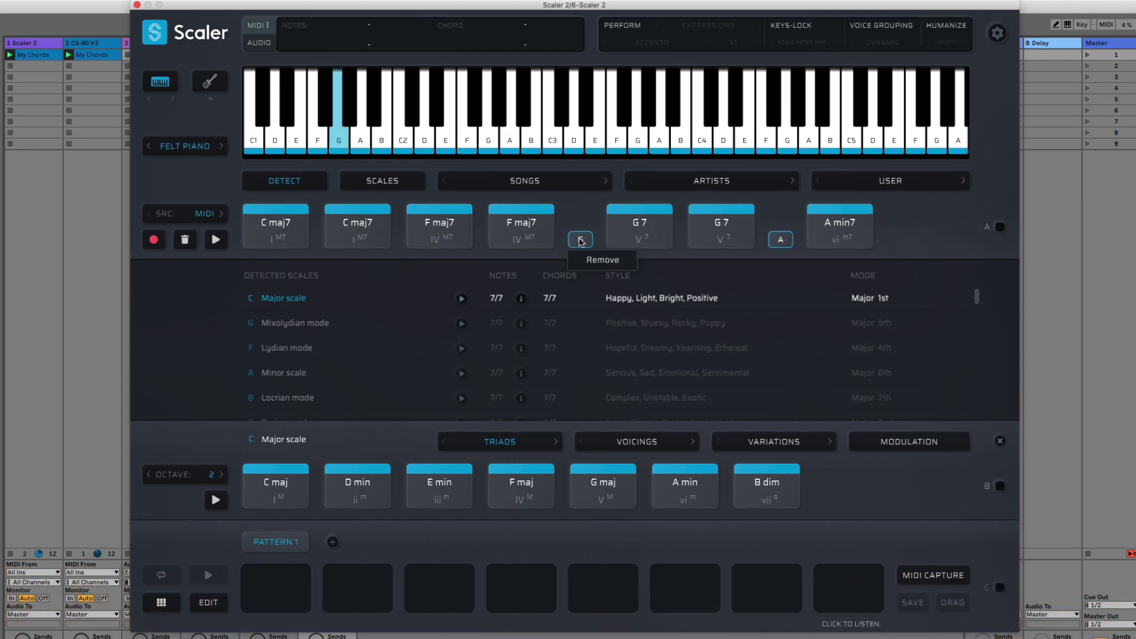
pyautogui.click(592, 260)
pyautogui.click(742, 240)
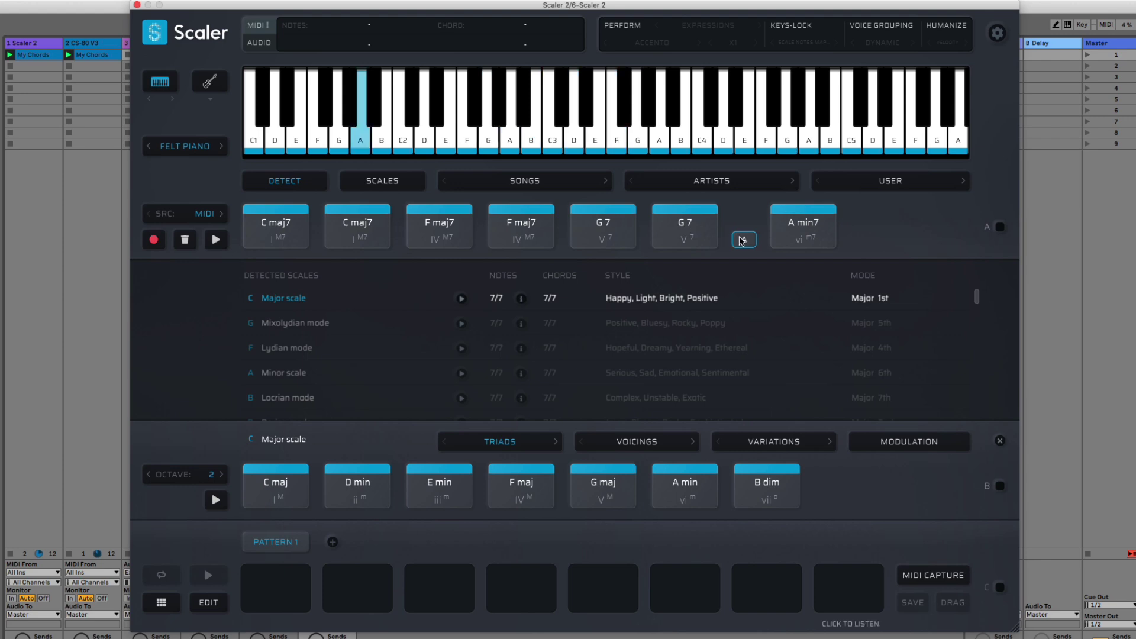
pyautogui.click(755, 263)
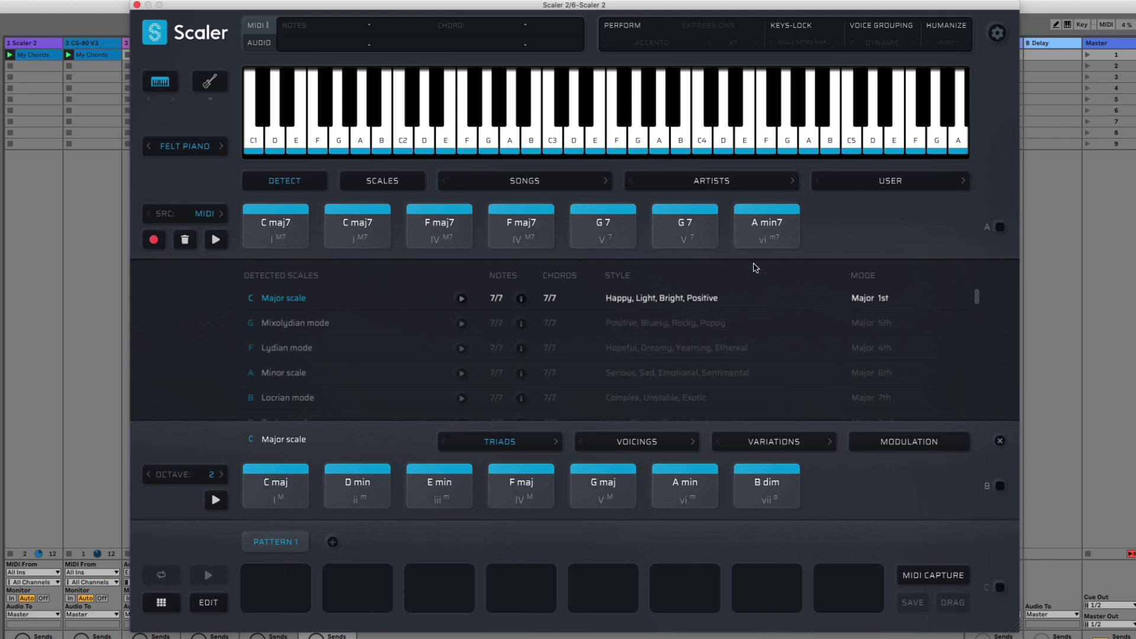
# Remove the duplicate G 7 chord from the detected chords, and audition the A min7 chord that follows.
pyautogui.click(684, 225)
pyautogui.rightClick(684, 225)
pyautogui.moveTo(715, 318)
pyautogui.click(725, 376)
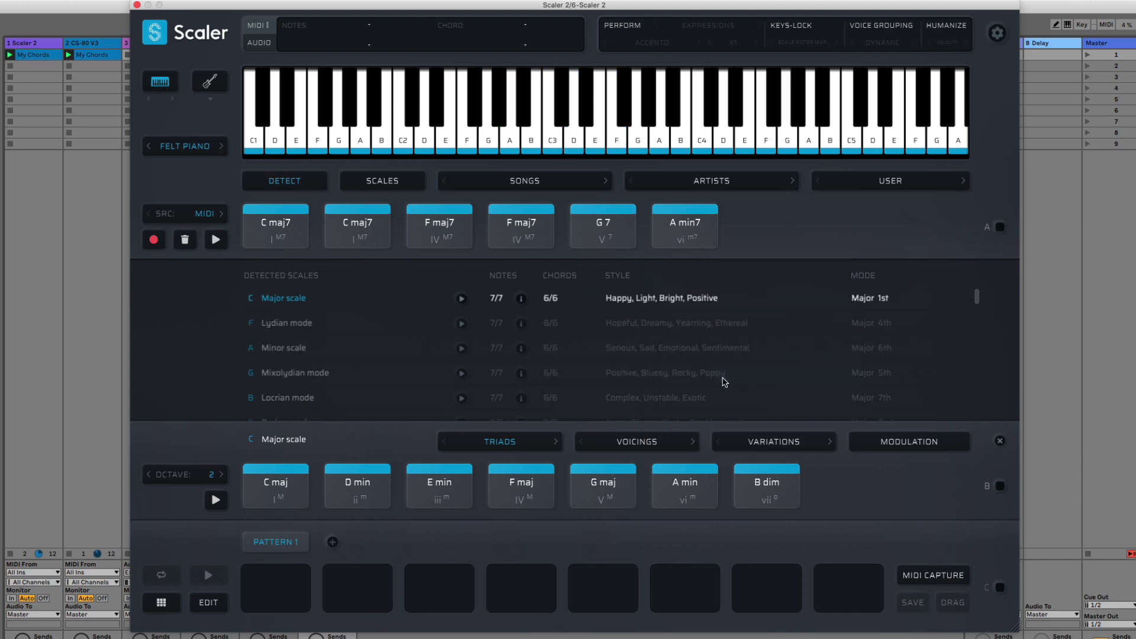
pyautogui.click(685, 228)
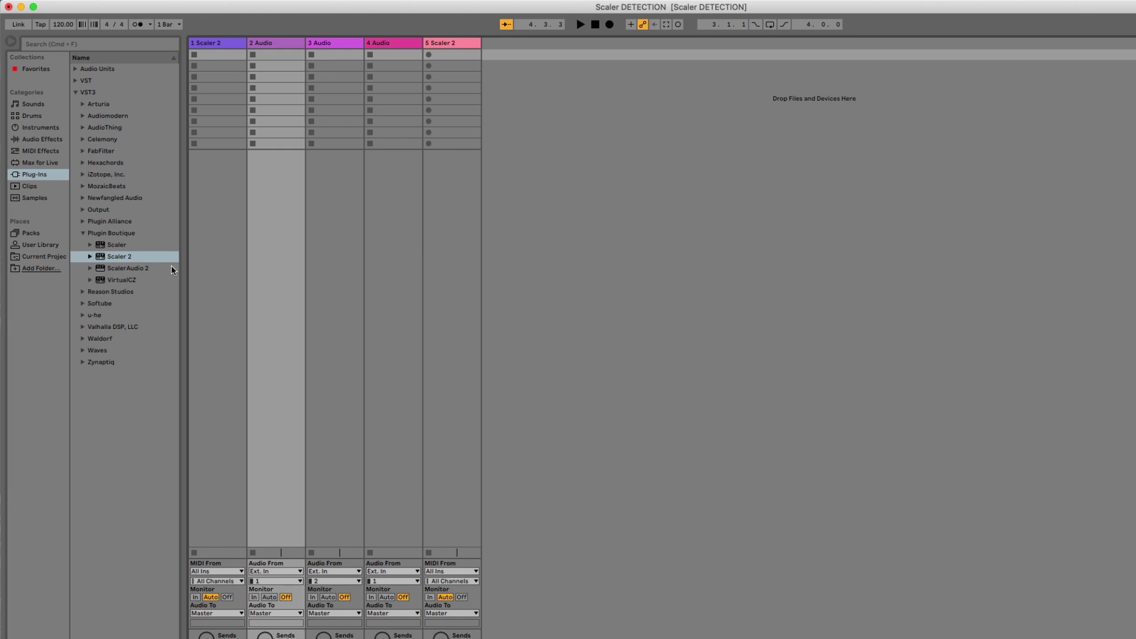
# Load the Scaler 2 plug-in onto track 1 and reposition its window clear of the track mixer.
pyautogui.click(119, 257)
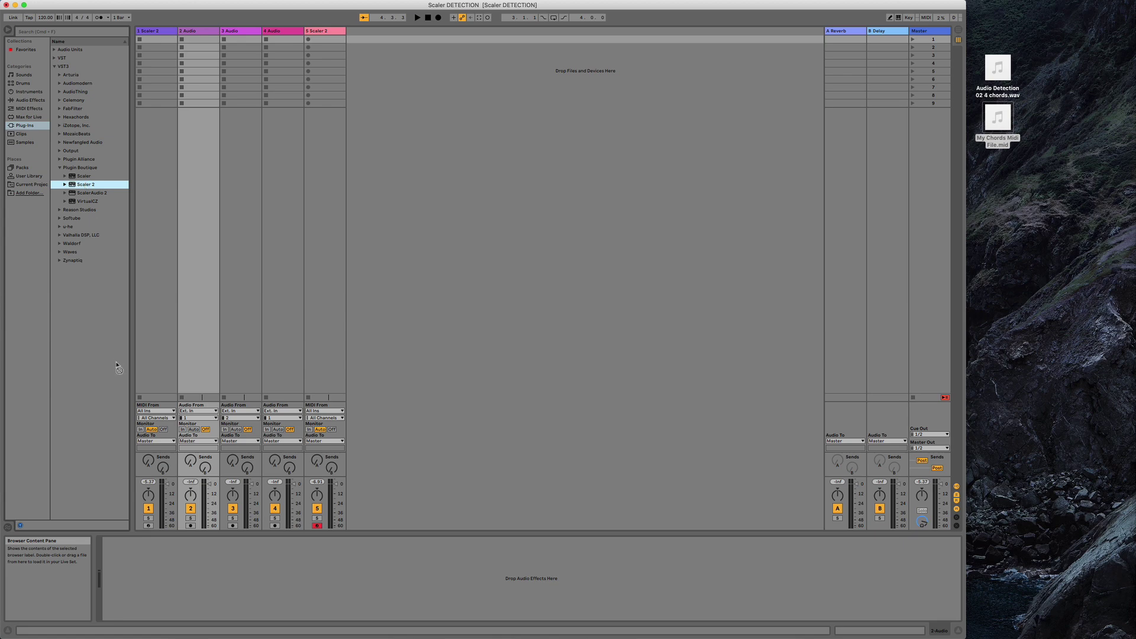
pyautogui.moveTo(149, 356); pyautogui.dragTo(150, 354)
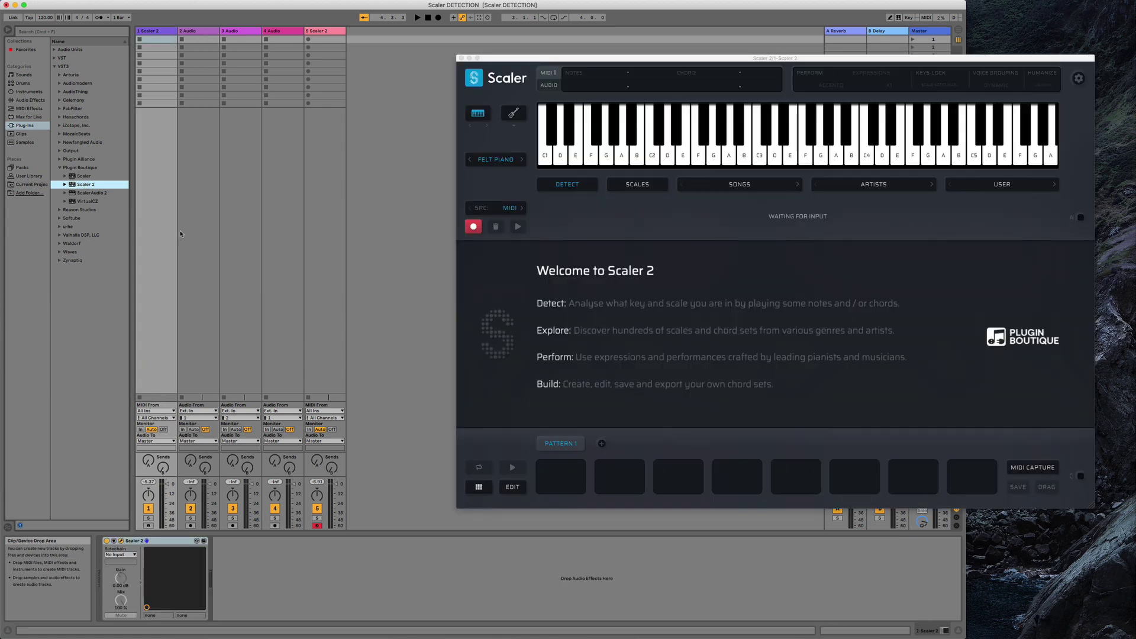
pyautogui.moveTo(557, 61); pyautogui.dragTo(467, 45)
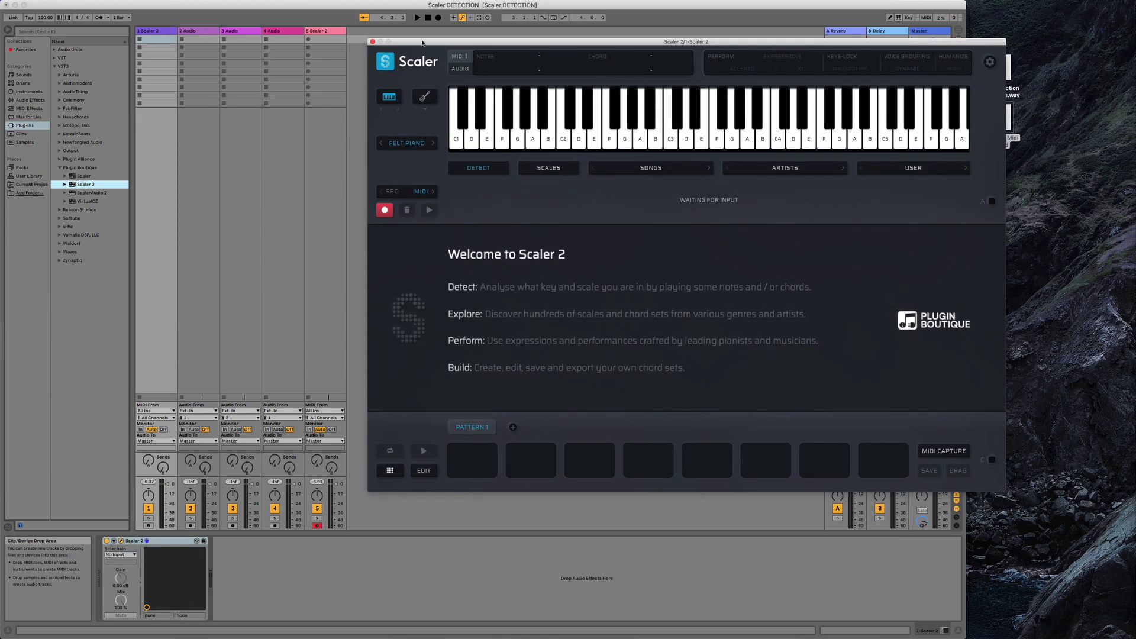
# Load the ScalerAudio 2 plug-in onto audio track 3 and reposition its window.
pyautogui.click(85, 194)
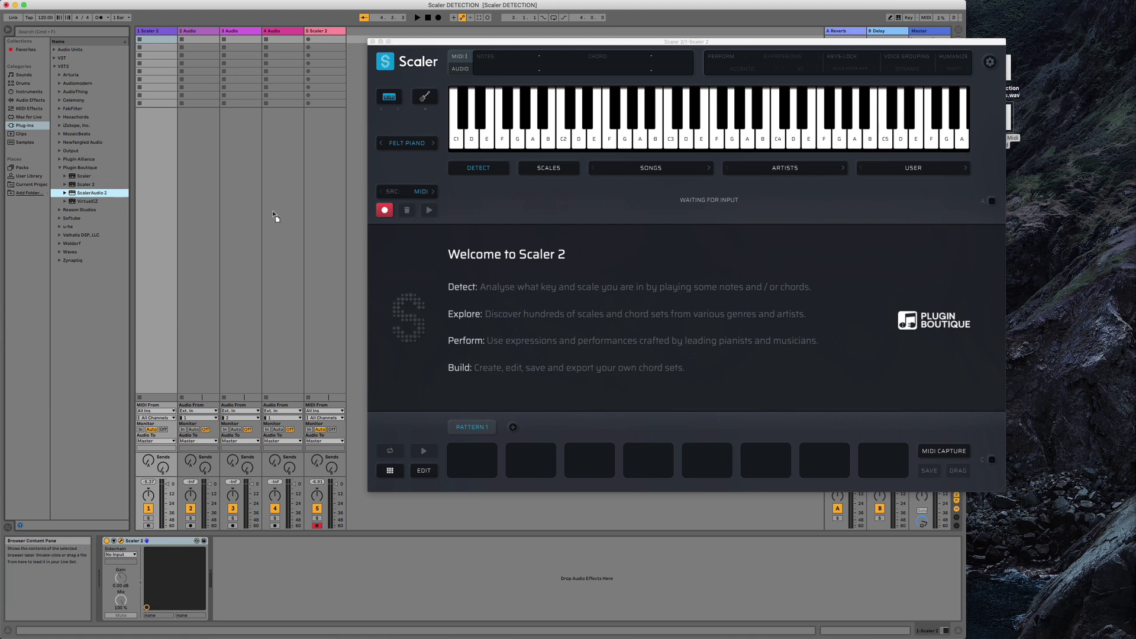
pyautogui.click(237, 32)
pyautogui.moveTo(237, 32); pyautogui.dragTo(237, 32)
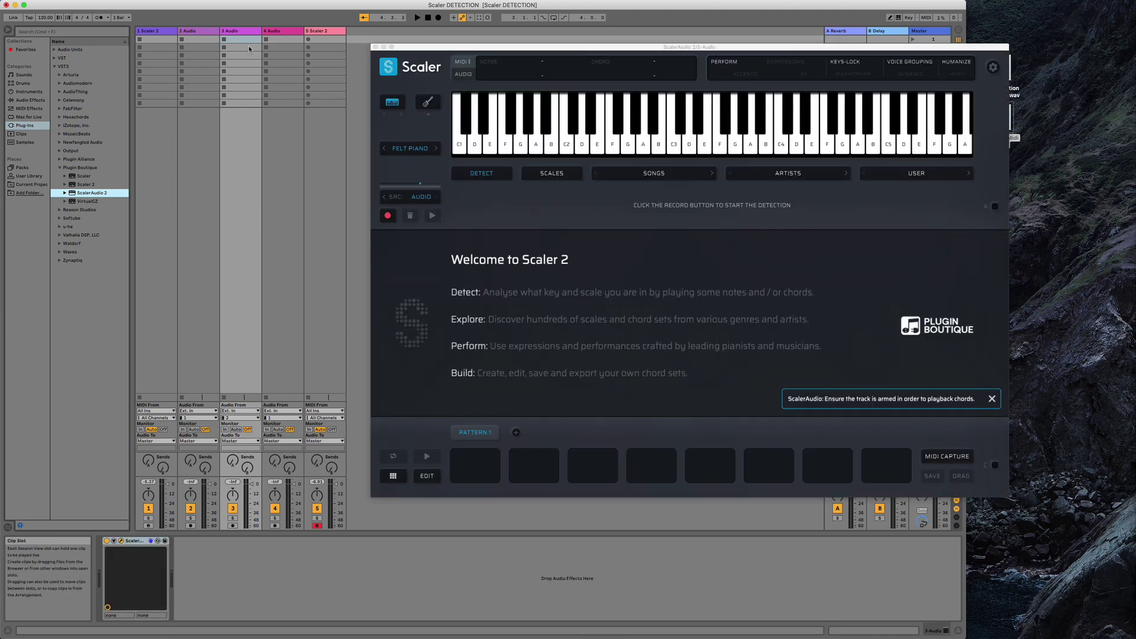
pyautogui.moveTo(663, 51); pyautogui.dragTo(616, 43)
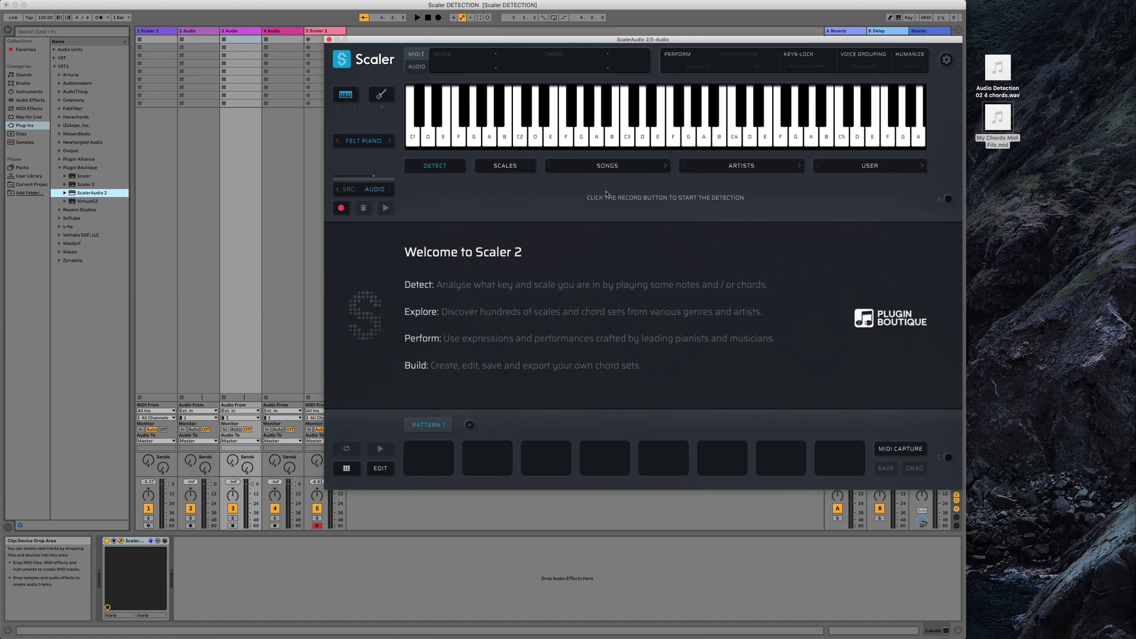
# Detect chords from the desktop file Audio Detection 02 4 chords.wav in ScalerAudio 2, accepting replacement of the current detection.
pyautogui.click(999, 116)
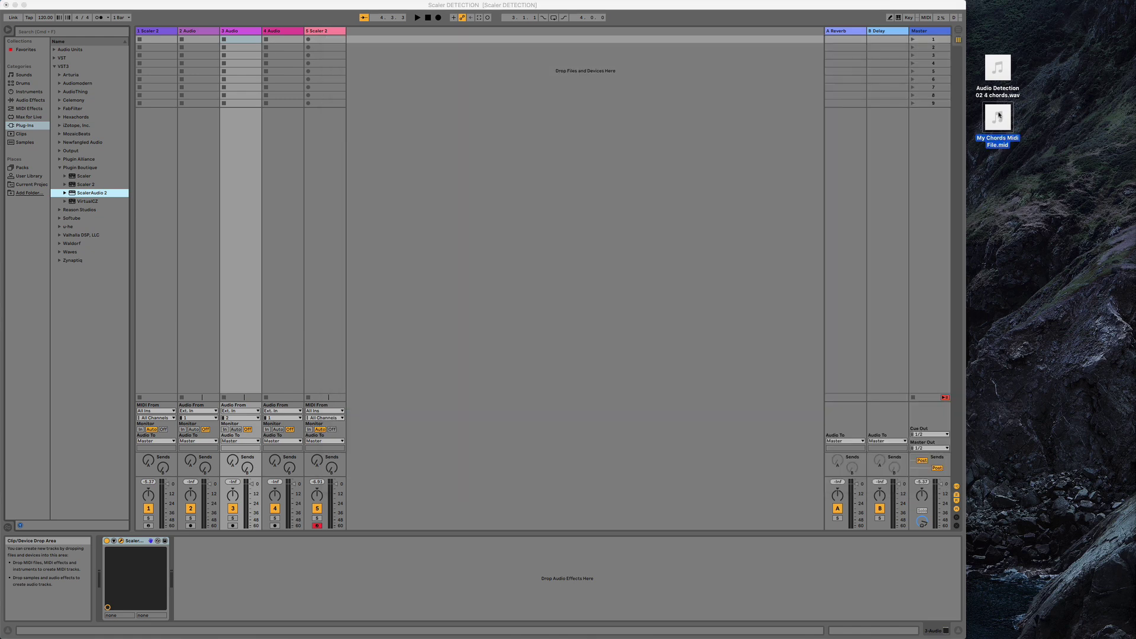
pyautogui.click(237, 30)
pyautogui.moveTo(987, 61)
pyautogui.moveTo(988, 60); pyautogui.dragTo(606, 152)
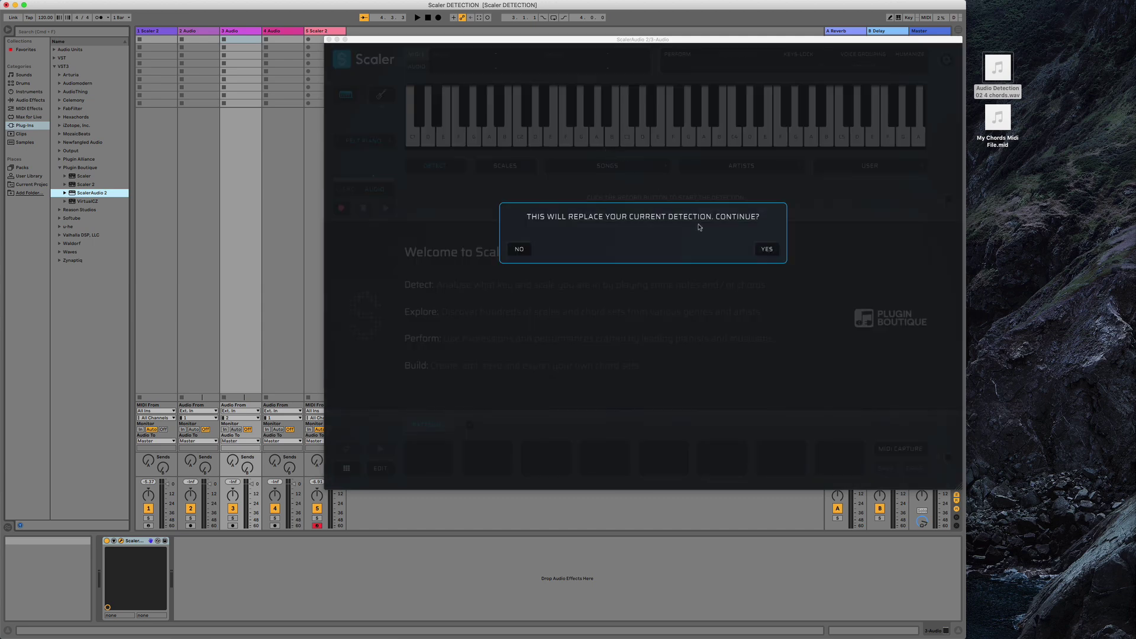
pyautogui.click(767, 249)
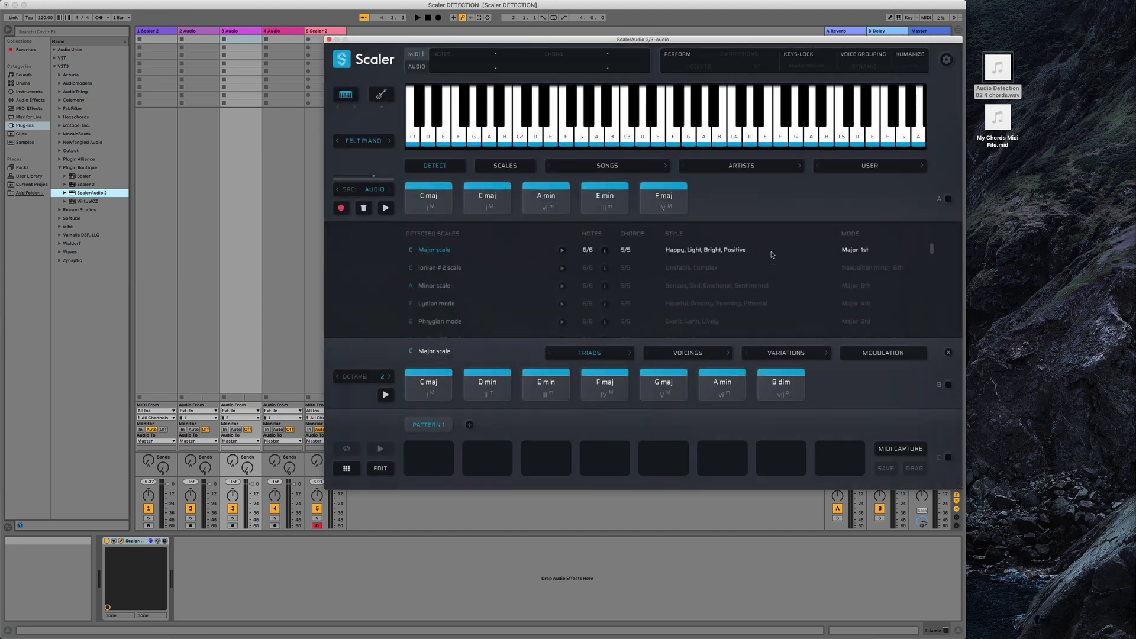
# Load the Classical 2 song chord set and fill Pattern 1 with its chords.
pyautogui.click(644, 166)
pyautogui.moveTo(646, 248)
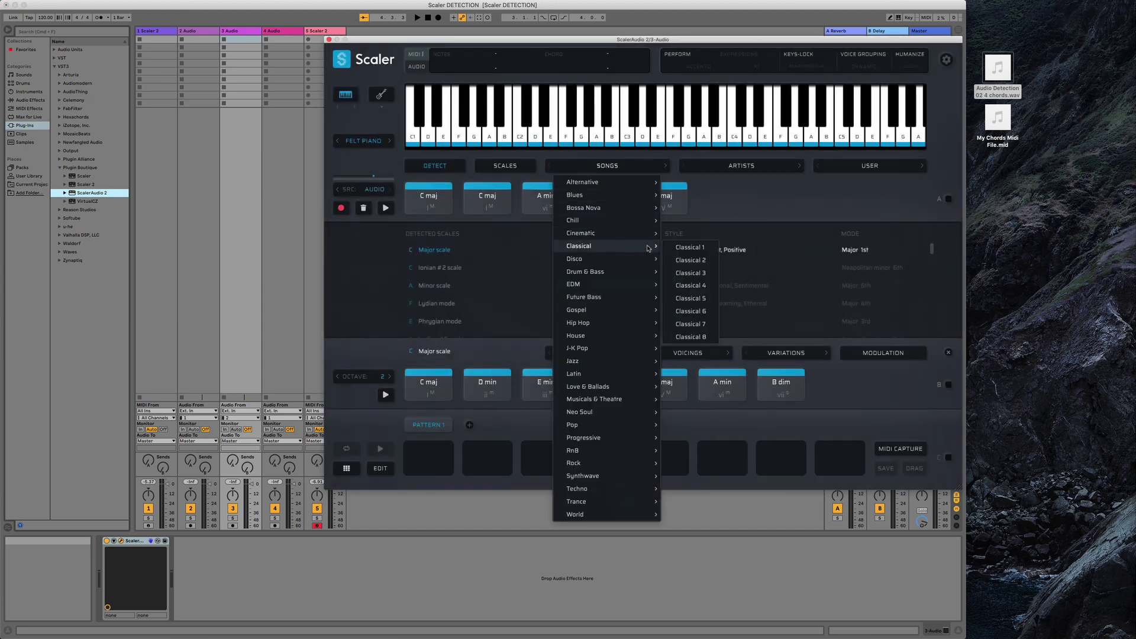
pyautogui.click(685, 264)
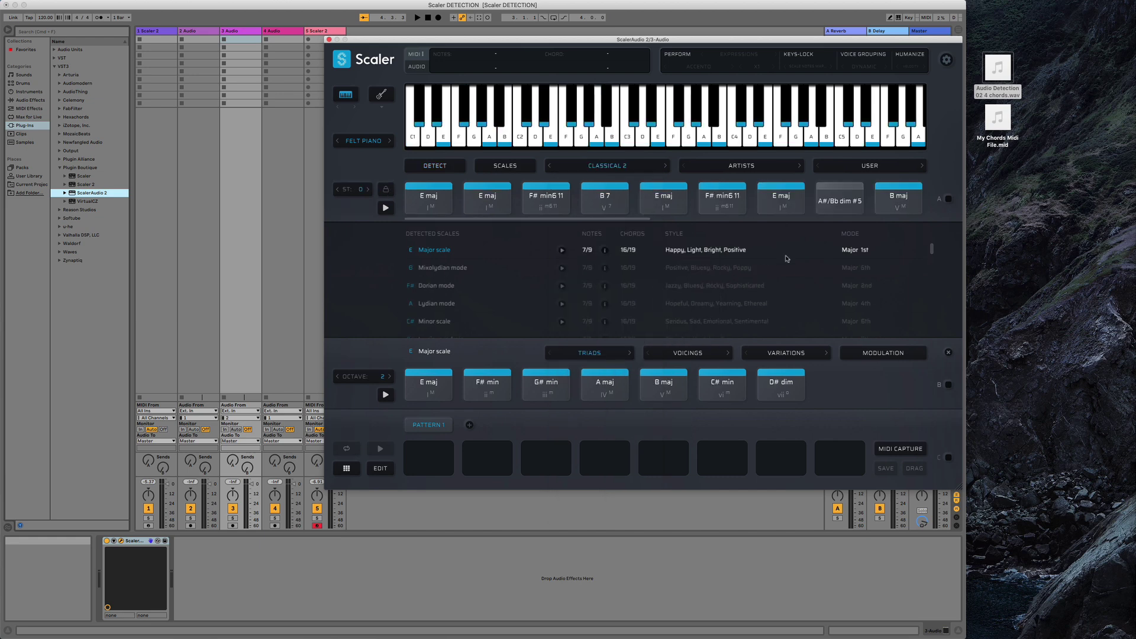
pyautogui.moveTo(828, 181); pyautogui.dragTo(431, 426)
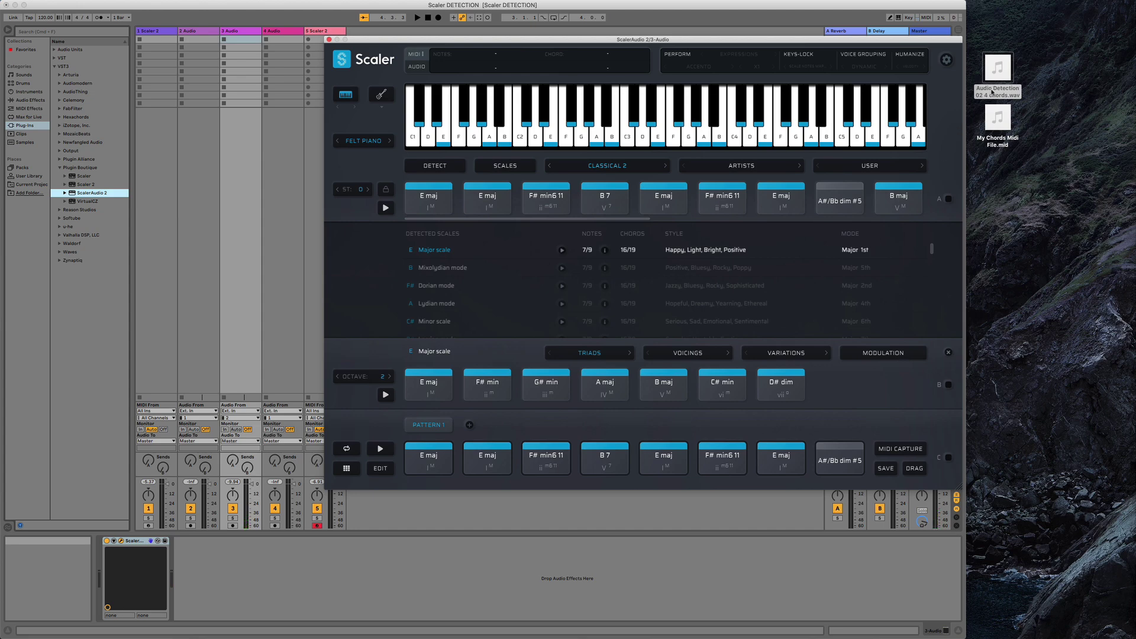
# Redetect chords from Audio Detection 02 4 chords.wav, and compare the source audio with the detected A min, E min and F maj chords.
pyautogui.moveTo(993, 80); pyautogui.dragTo(668, 217)
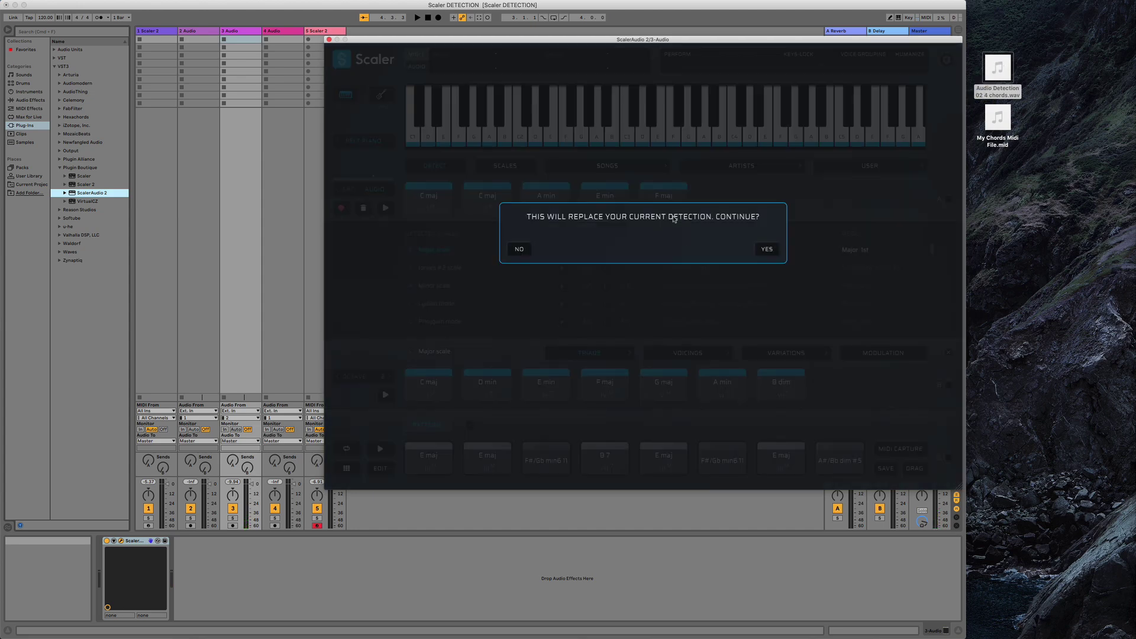
pyautogui.click(773, 251)
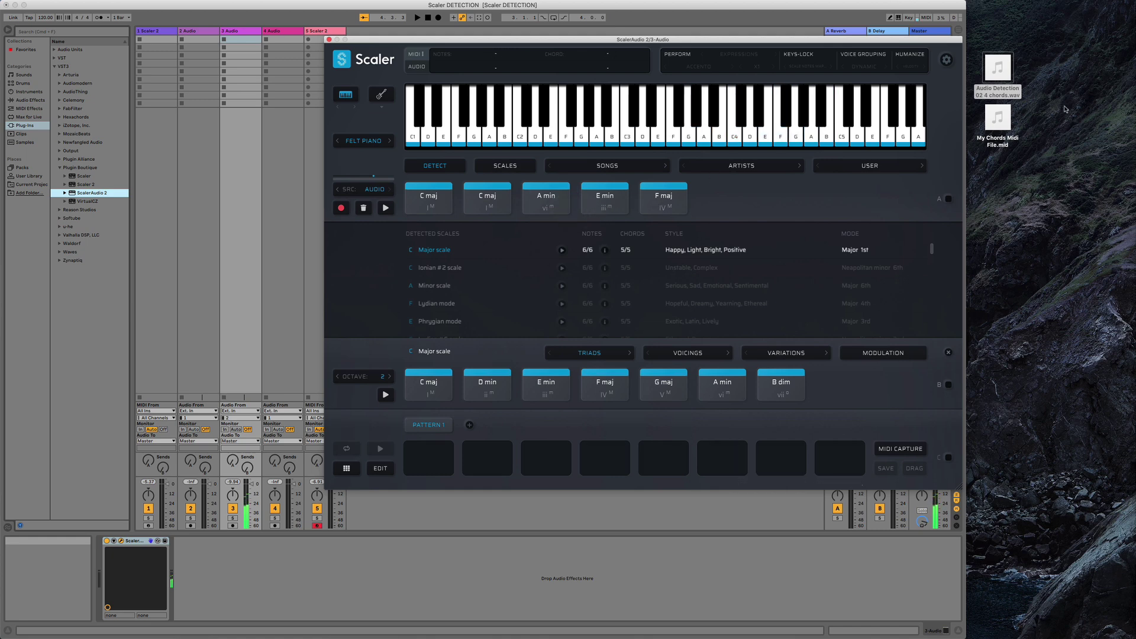
pyautogui.click(1011, 74)
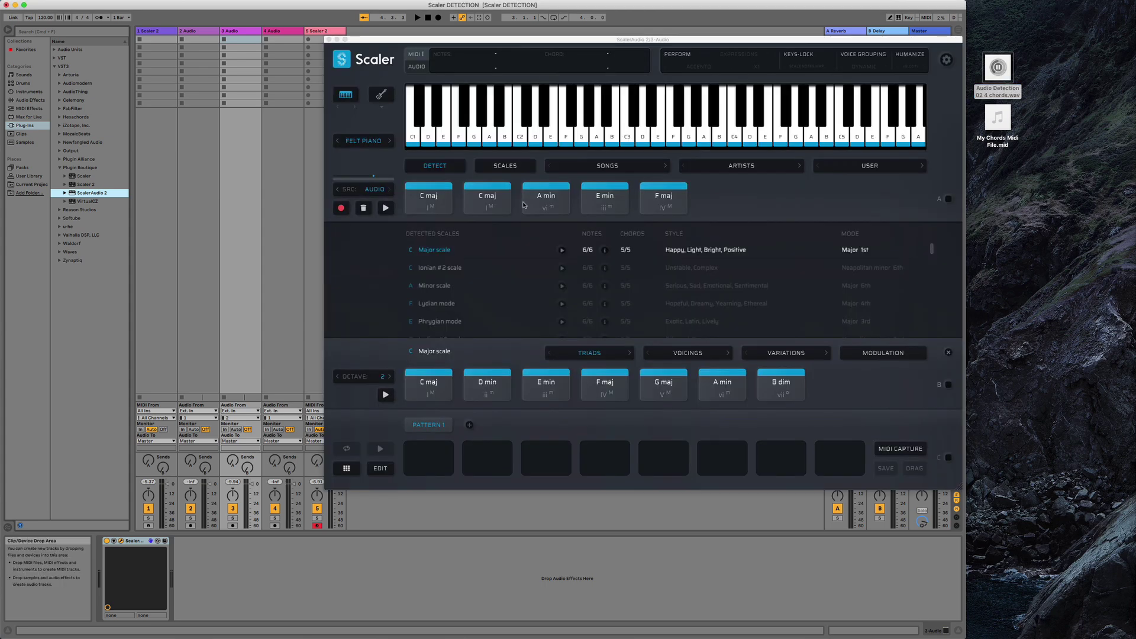
pyautogui.click(535, 201)
pyautogui.click(605, 200)
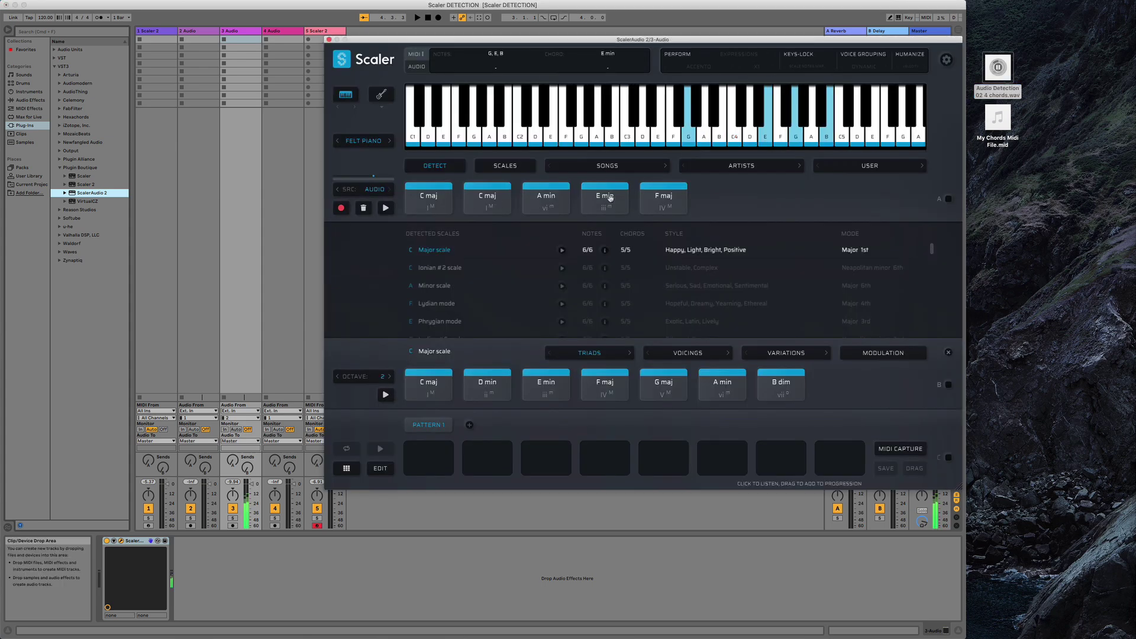
pyautogui.click(666, 199)
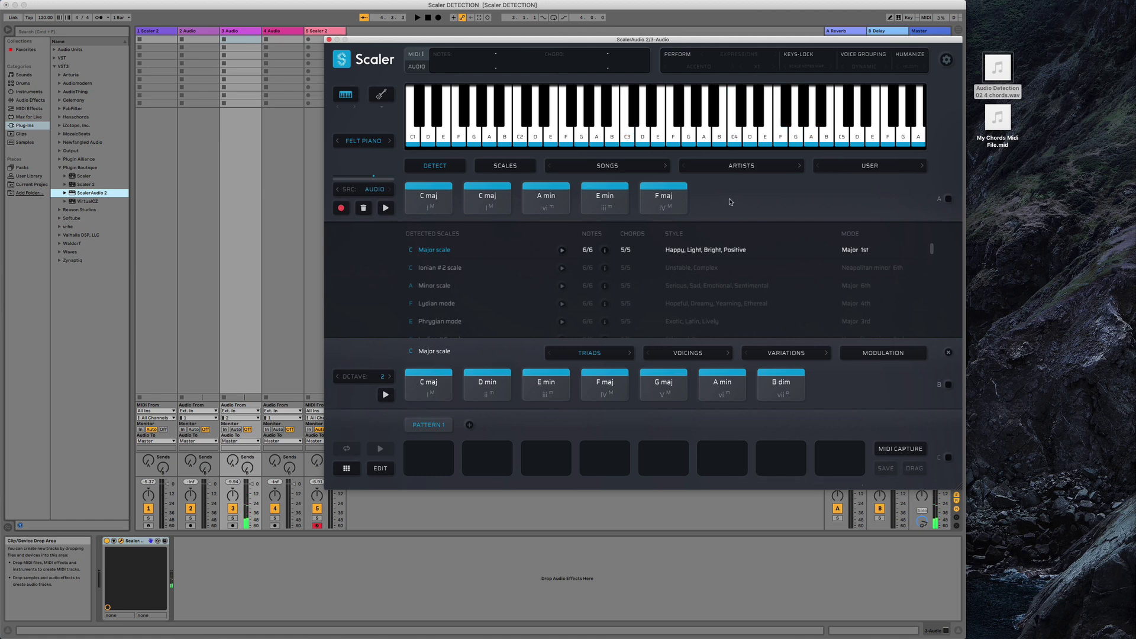
# Select all the chords detected from the audio file and add them to Pattern 1.
pyautogui.press('super+a')
pyautogui.click(418, 197)
pyautogui.moveTo(418, 197); pyautogui.dragTo(425, 462)
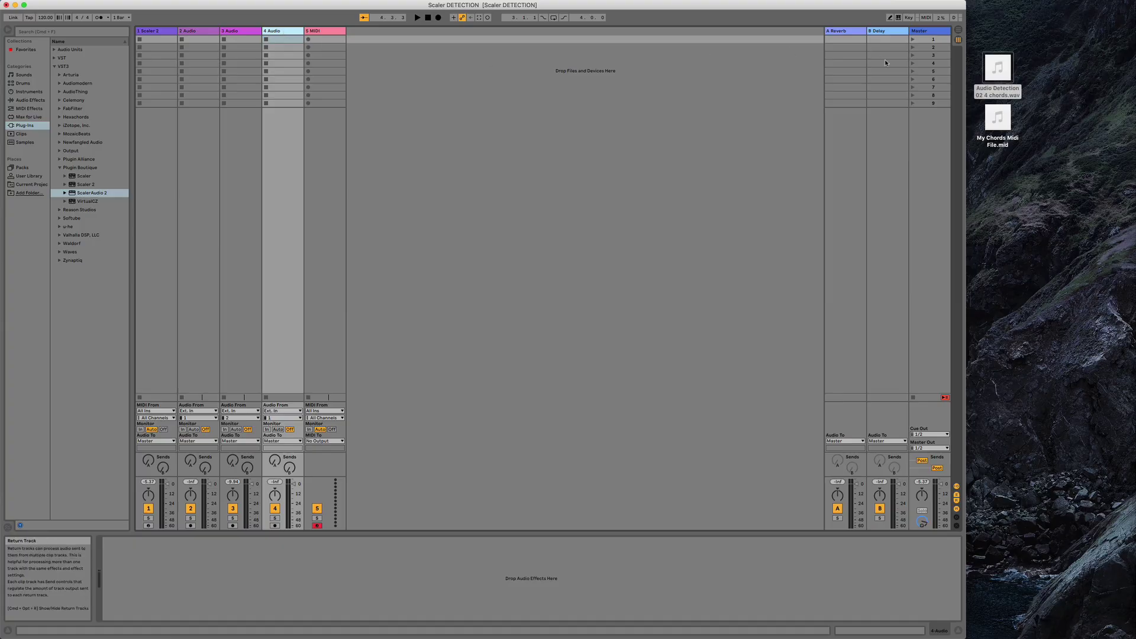
# Place Audio Detection 02 4 chords.wav in the first clip slot of audio track 4, play it and show its waveform.
pyautogui.moveTo(990, 64); pyautogui.dragTo(269, 39)
pyautogui.click(266, 39)
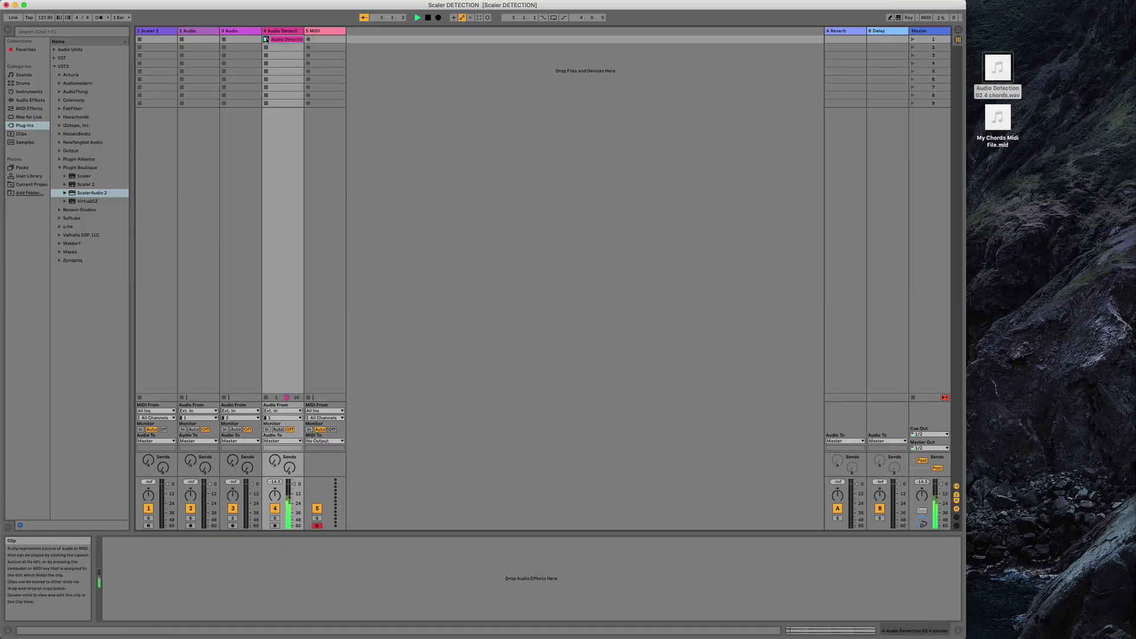
pyautogui.click(284, 40)
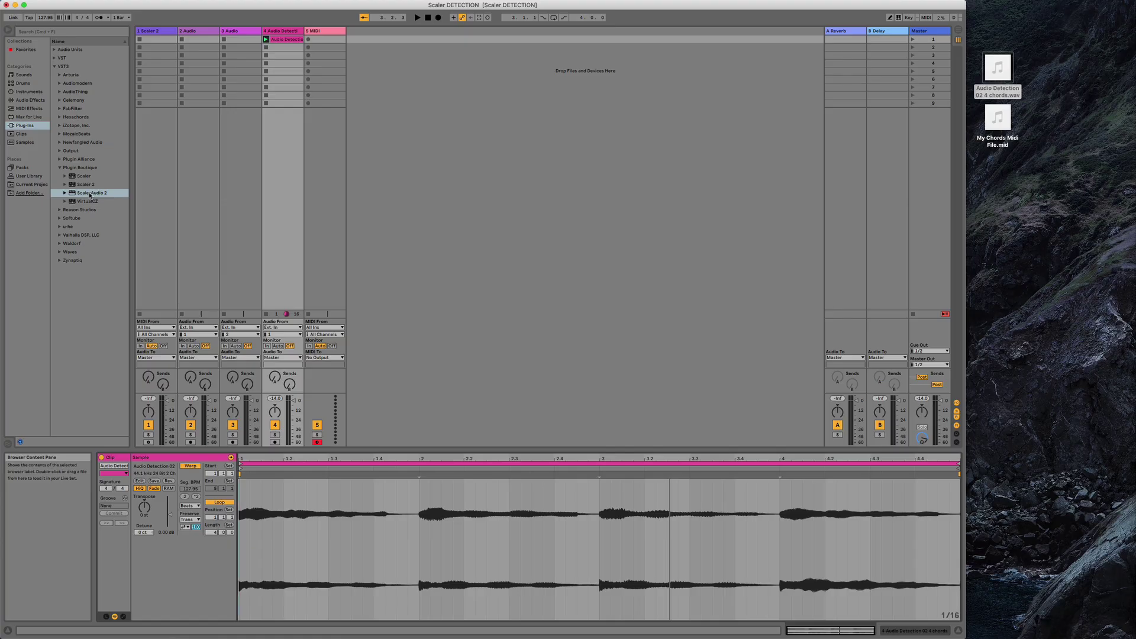
# Load ScalerAudio 2 on the Audio Detection track and detect the chords from the playing clip.
pyautogui.click(90, 194)
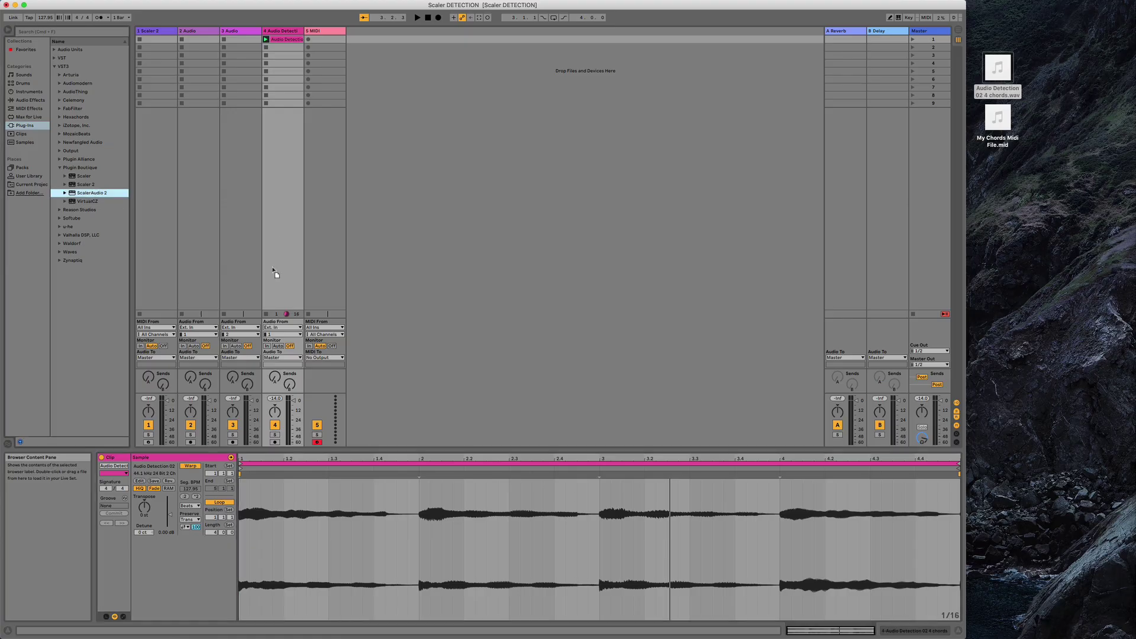
pyautogui.press('Return')
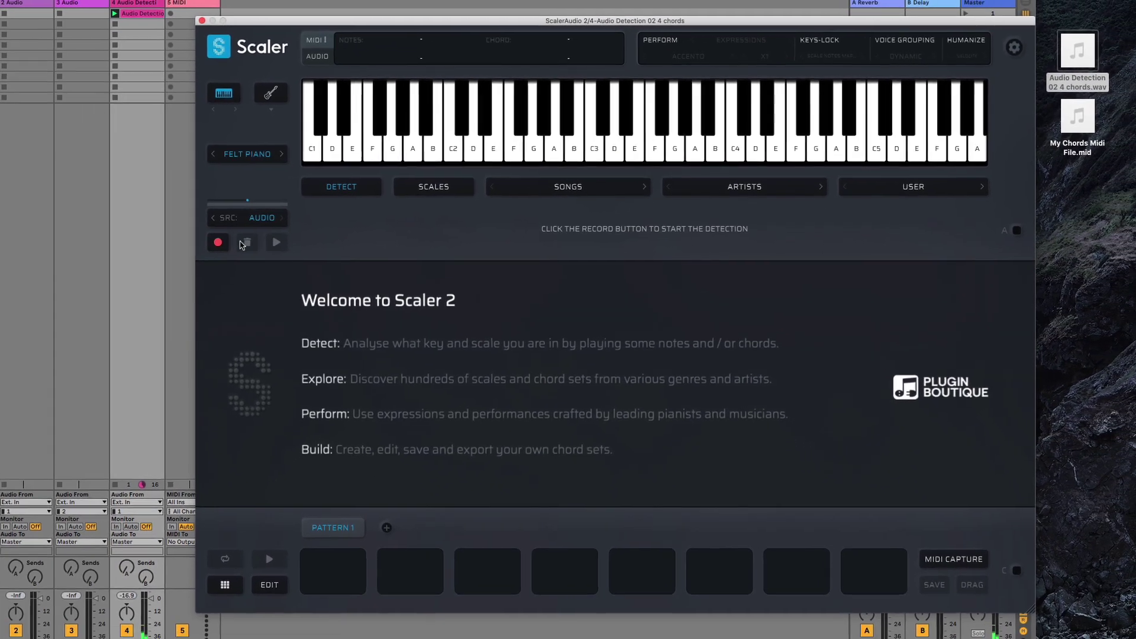
pyautogui.click(244, 237)
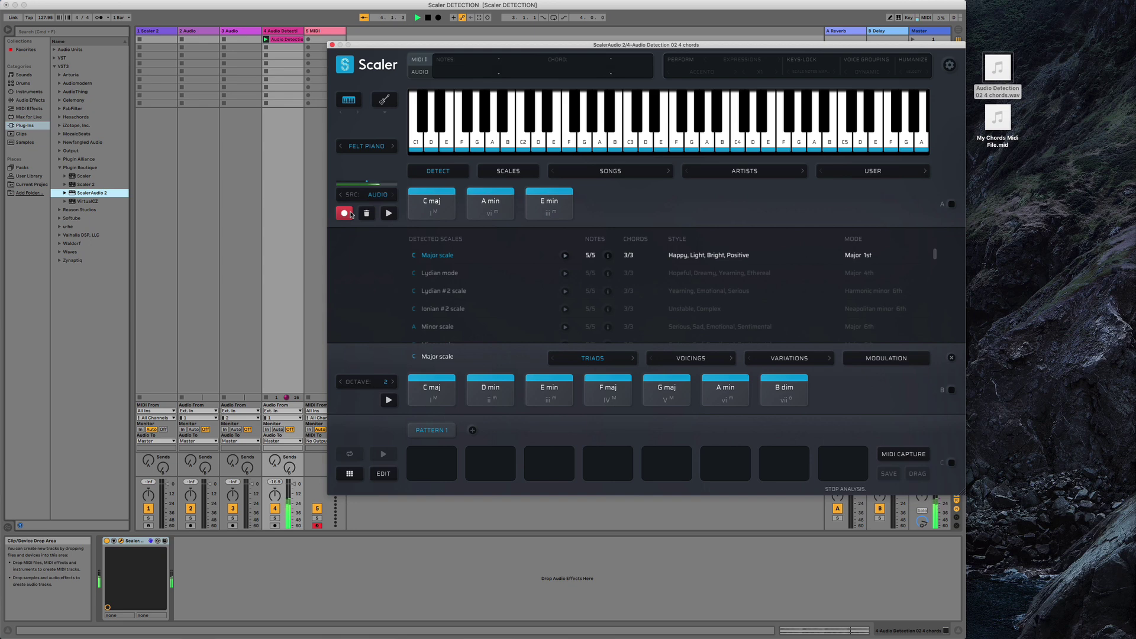
pyautogui.click(351, 215)
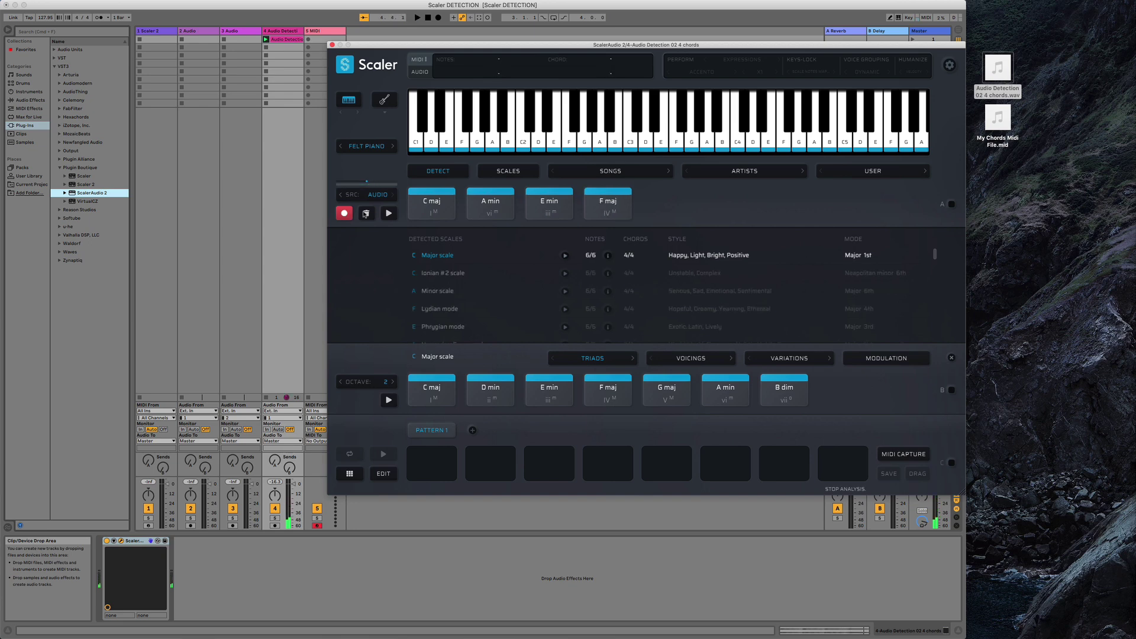
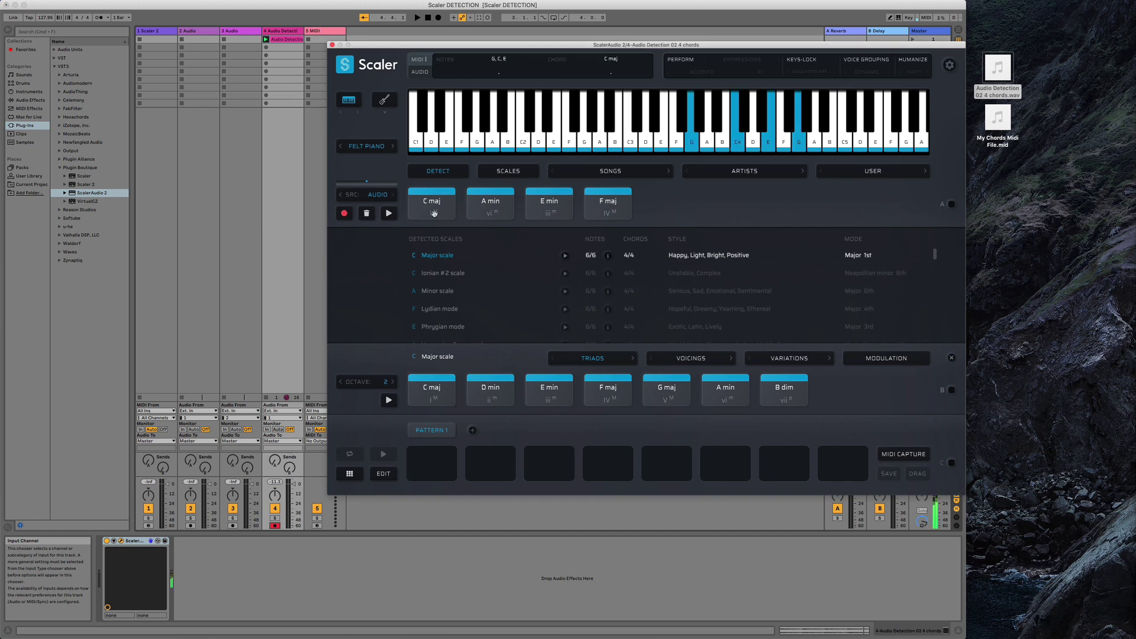
# Audition the detected E min and F maj chords and compare them with the source clip's playback.
pyautogui.click(562, 207)
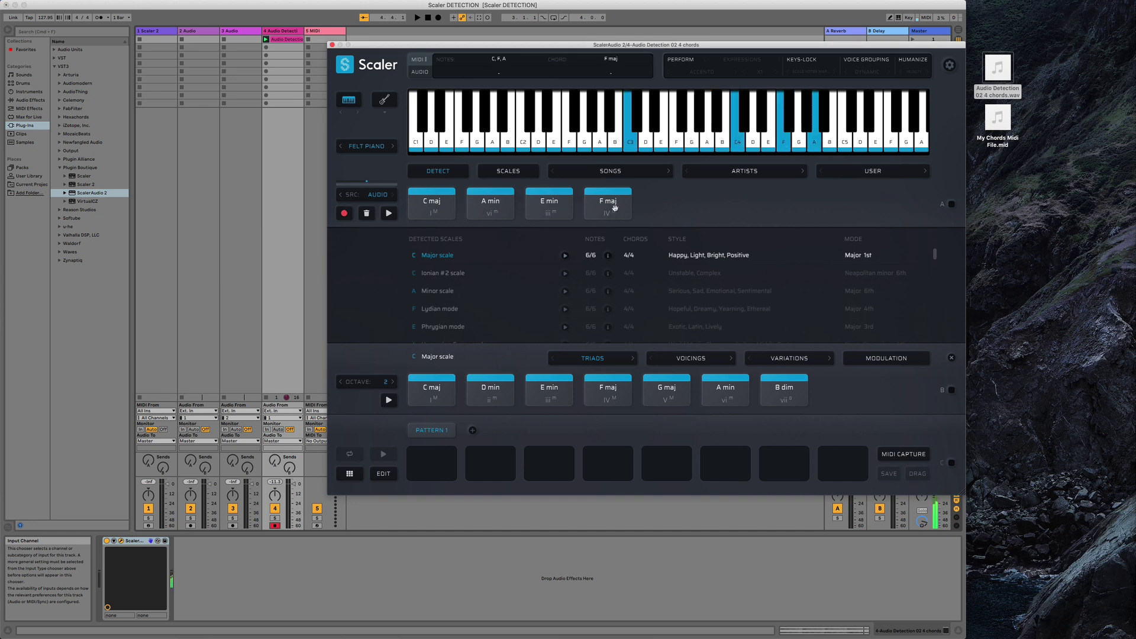
pyautogui.click(266, 40)
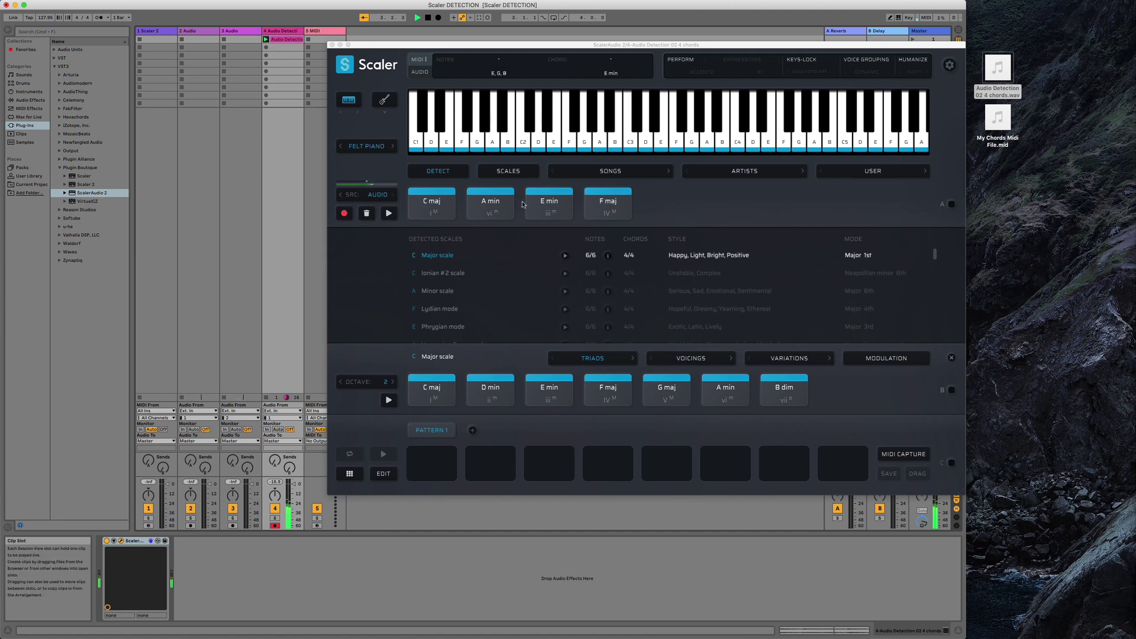
pyautogui.click(603, 204)
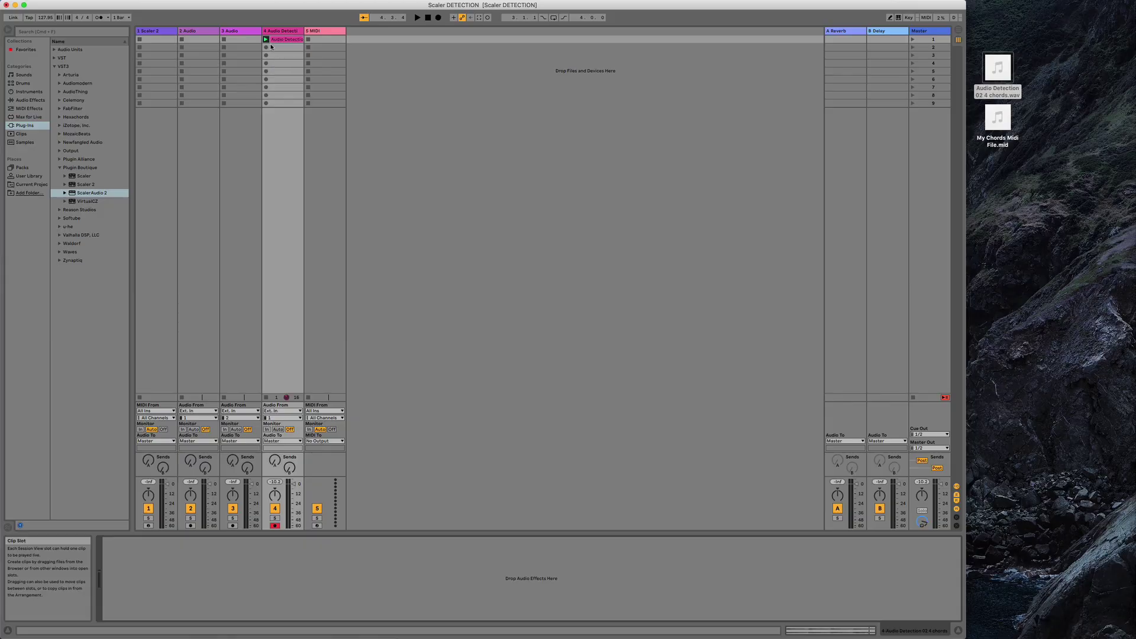
# Load the Scaler 2 instrument from the plug-in browser on the first MIDI track.
pyautogui.doubleClick(284, 39)
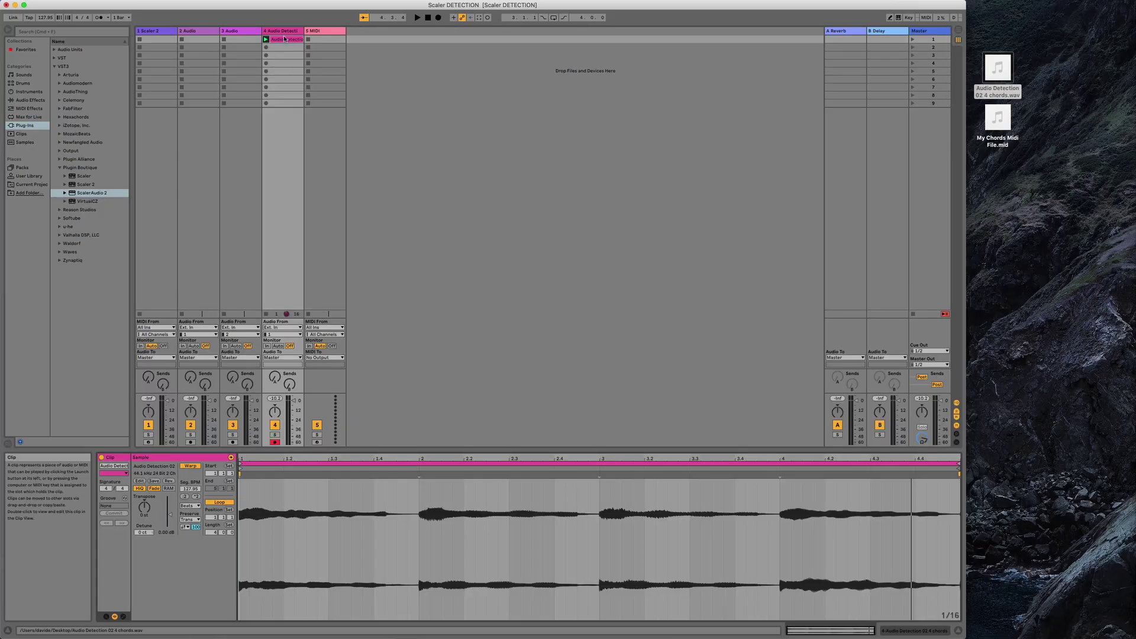
pyautogui.click(150, 32)
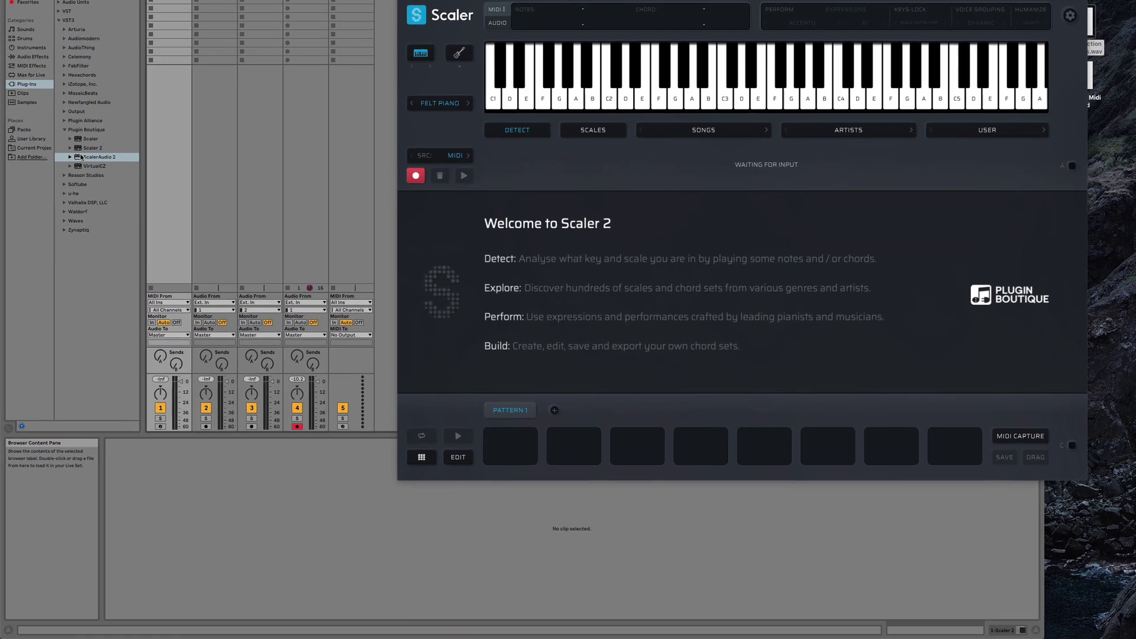
pyautogui.click(83, 184)
pyautogui.moveTo(97, 106); pyautogui.dragTo(181, 222)
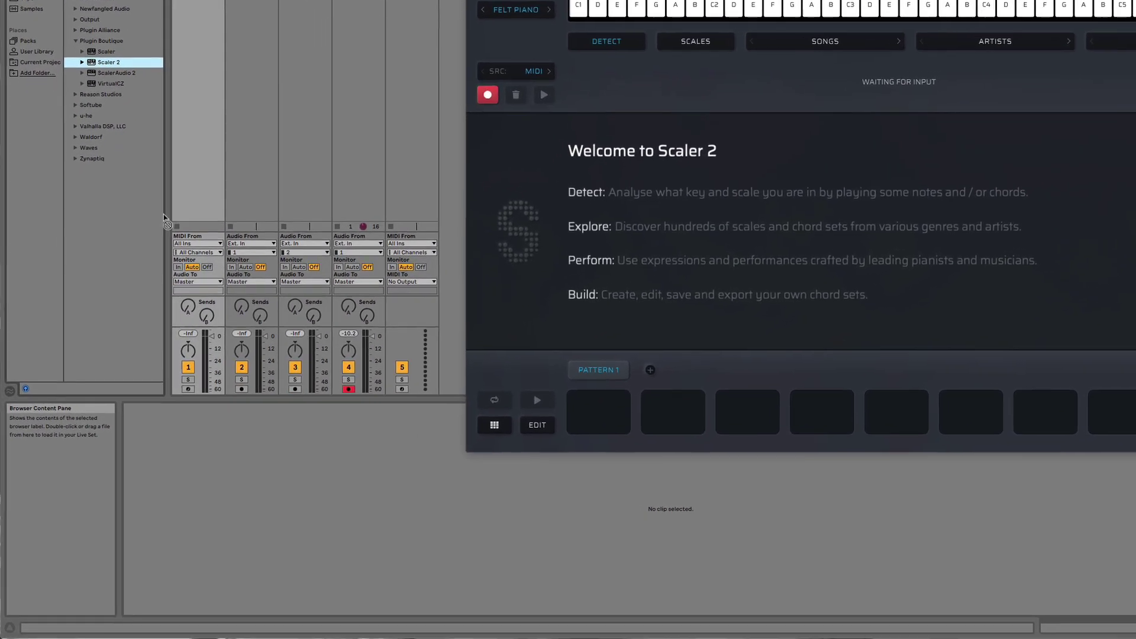
pyautogui.moveTo(210, 155); pyautogui.dragTo(212, 153)
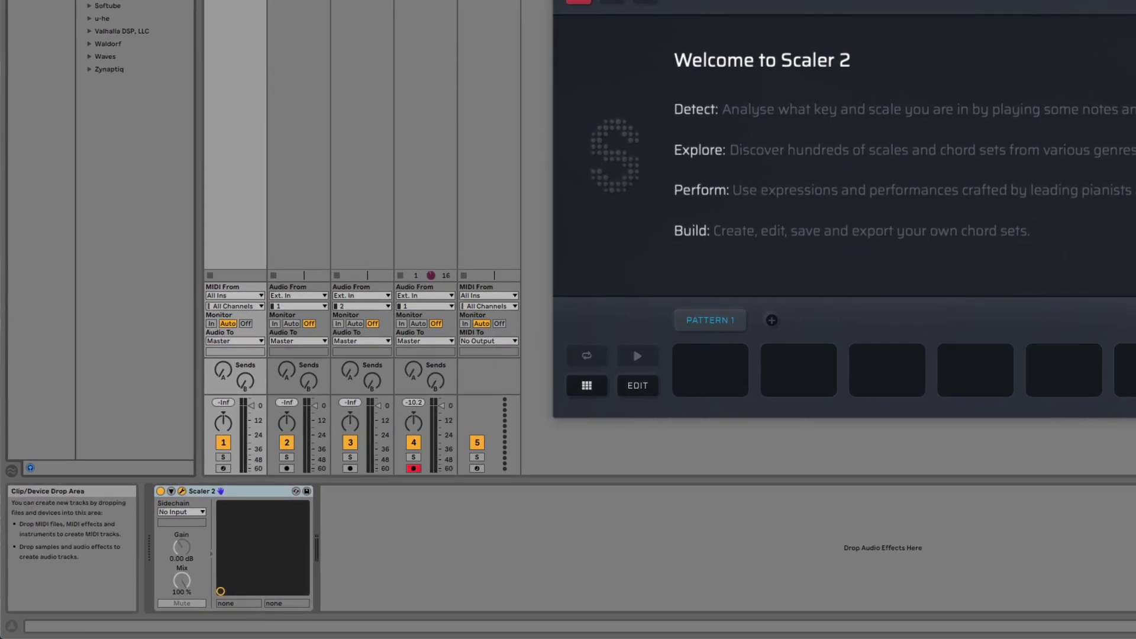
# Set the Scaler 2 device's sidechain source to track 4, Audio Detection 02 4 chords.
pyautogui.click(181, 492)
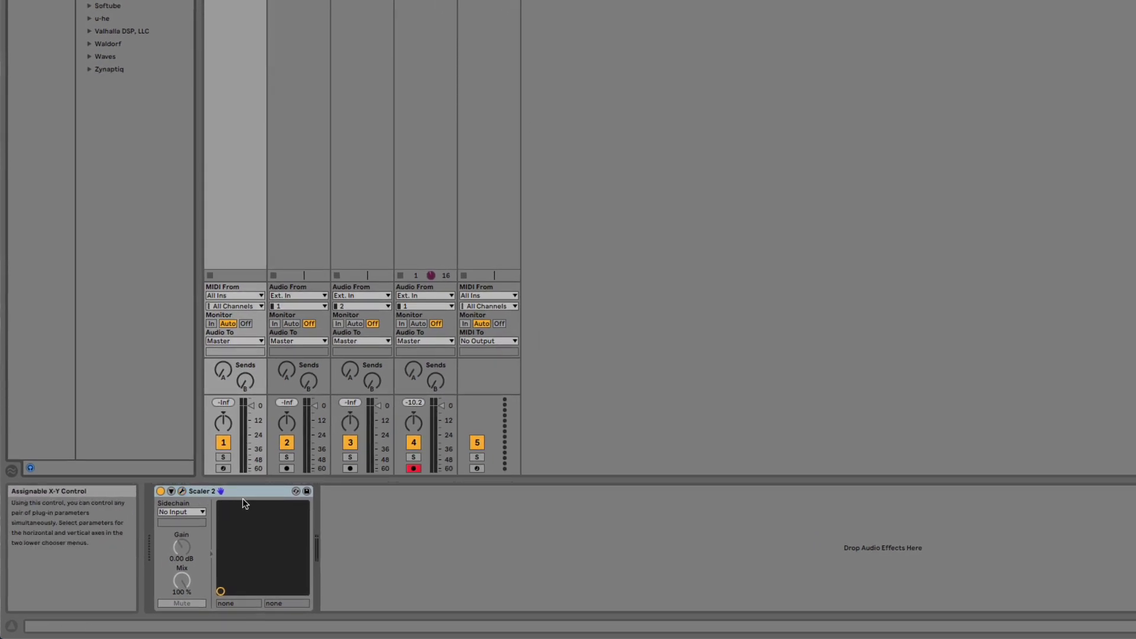
pyautogui.click(183, 492)
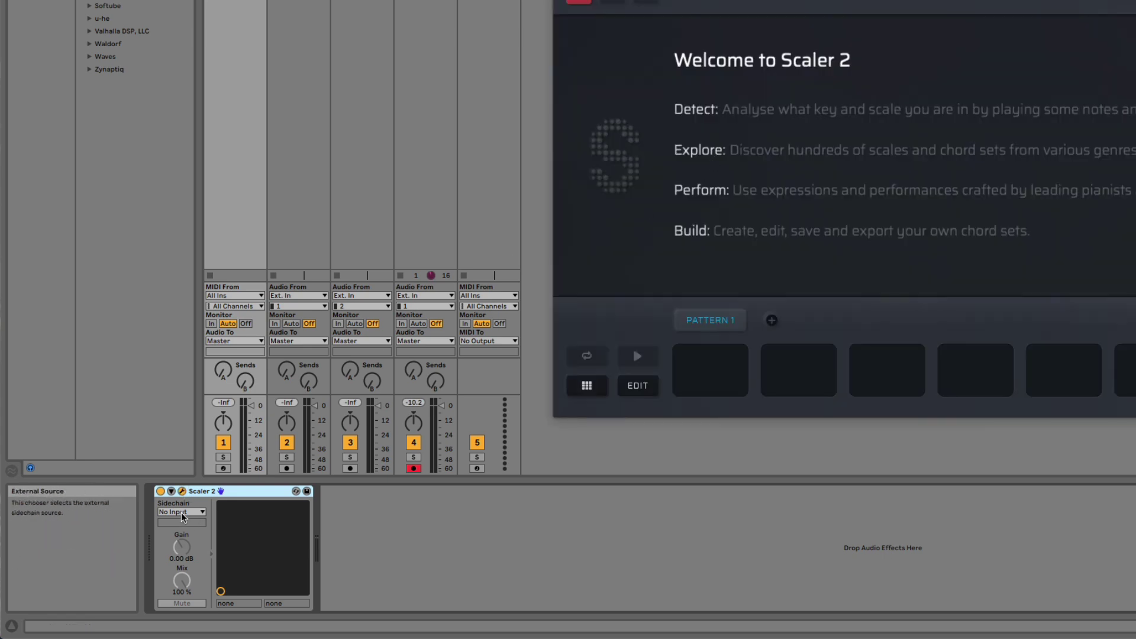
pyautogui.click(188, 513)
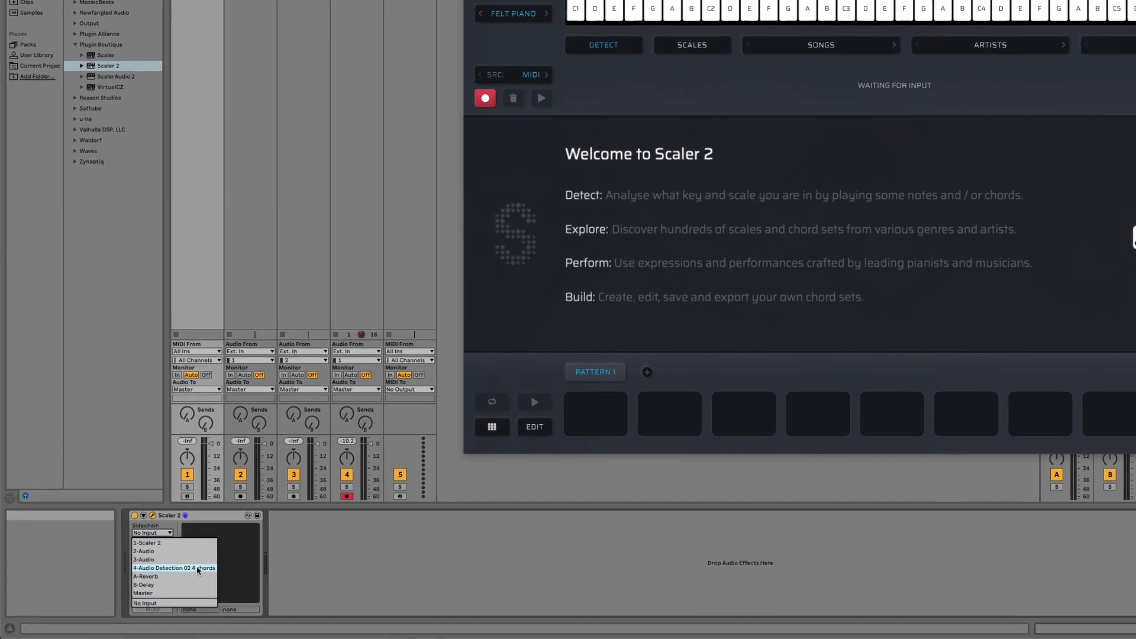
pyautogui.click(212, 563)
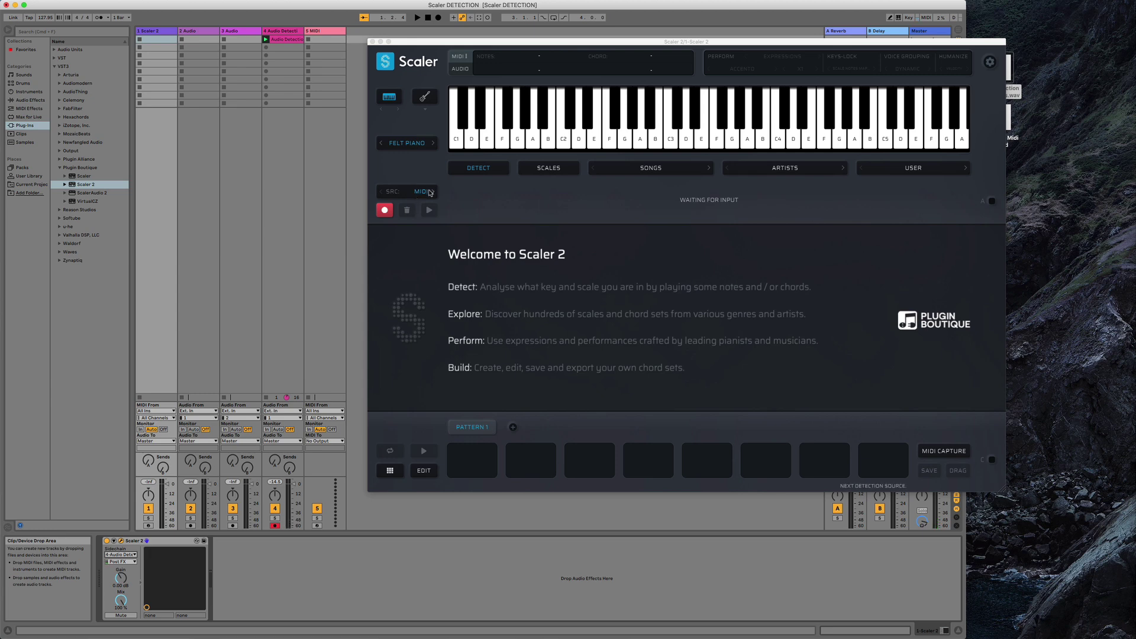
# Change the detection source in Scaler 2 to Audio.
pyautogui.click(430, 193)
pyautogui.click(426, 192)
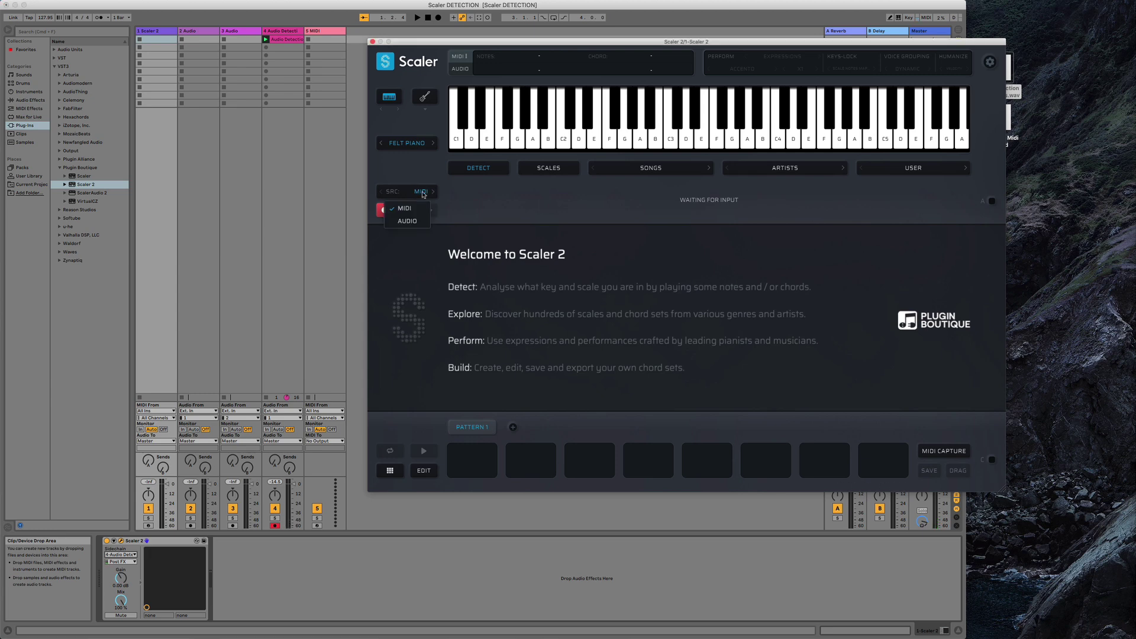
pyautogui.click(408, 221)
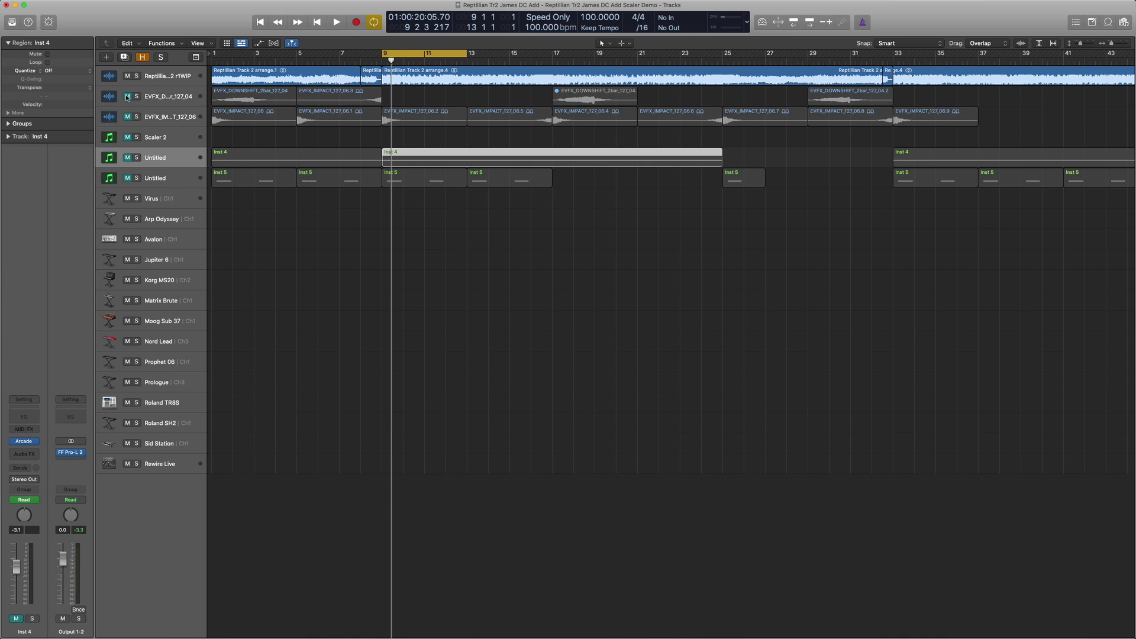
# Switch to the Reptillian project in Logic Pro and play the looped section from bar 9.
pyautogui.press('space')
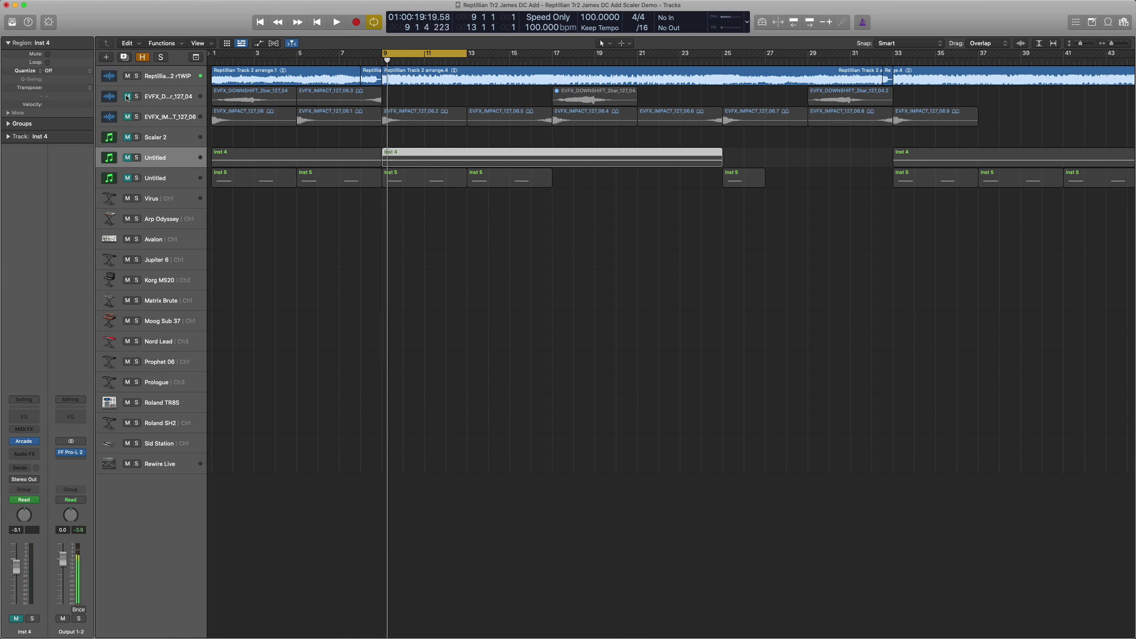
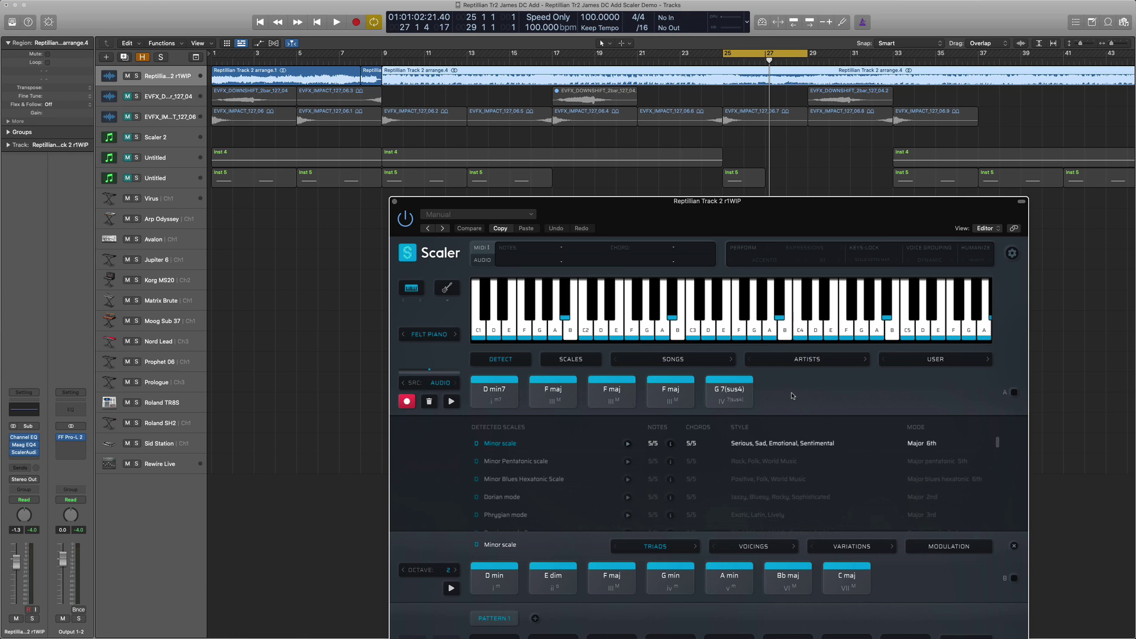
# Audition the detected G 7(sus4) and F maj chords, and remove the third F maj from the detected set.
pyautogui.click(738, 392)
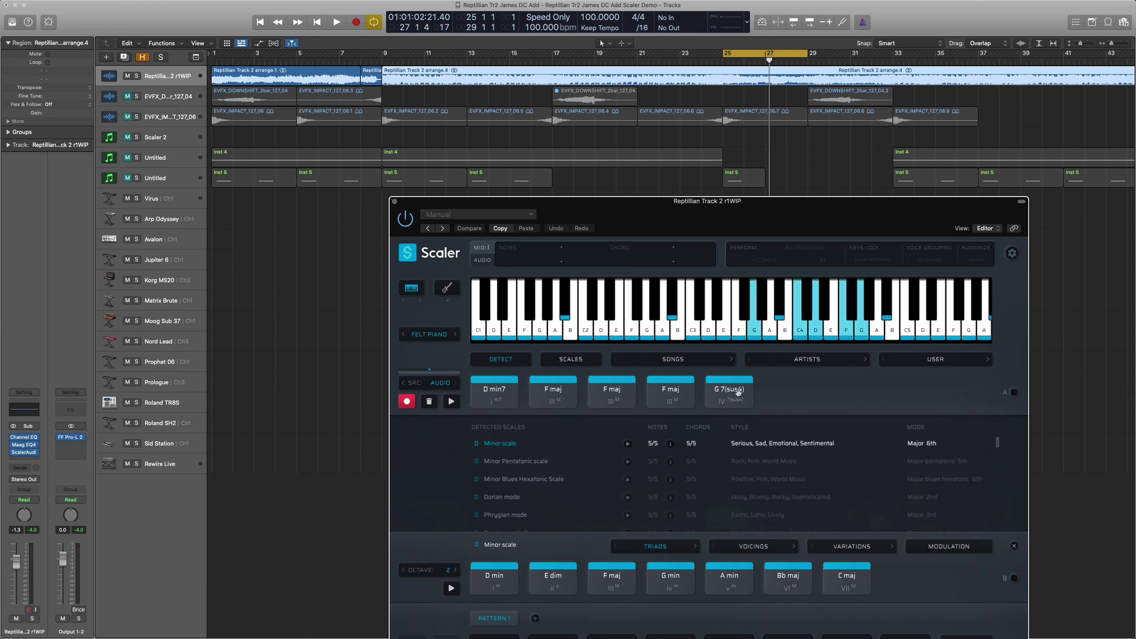
pyautogui.rightClick(738, 391)
pyautogui.click(673, 395)
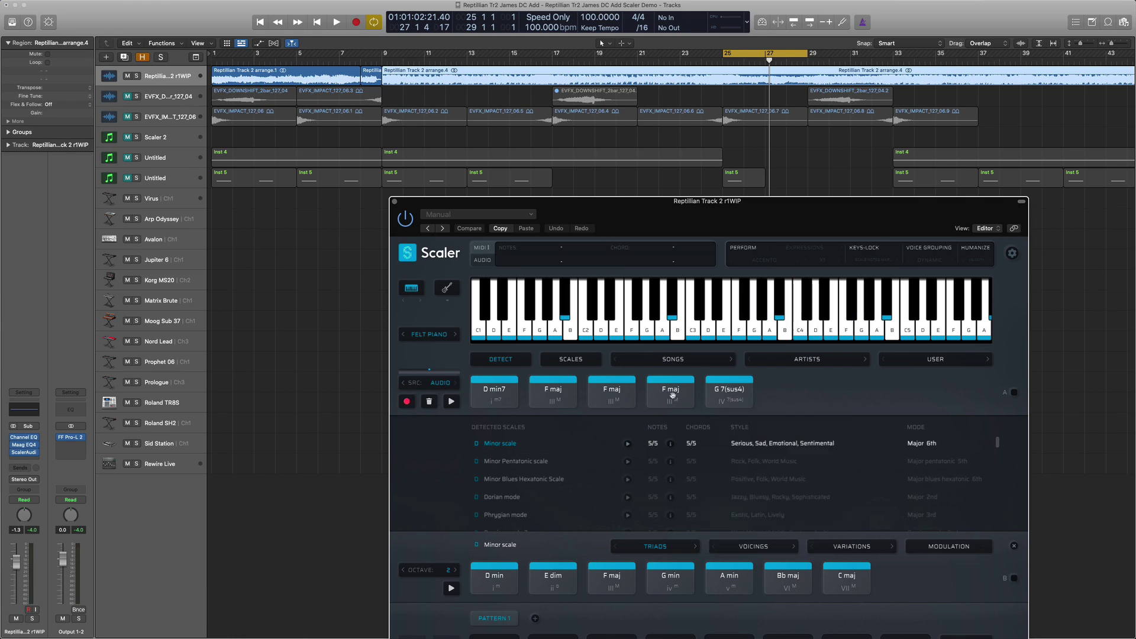
pyautogui.rightClick(672, 395)
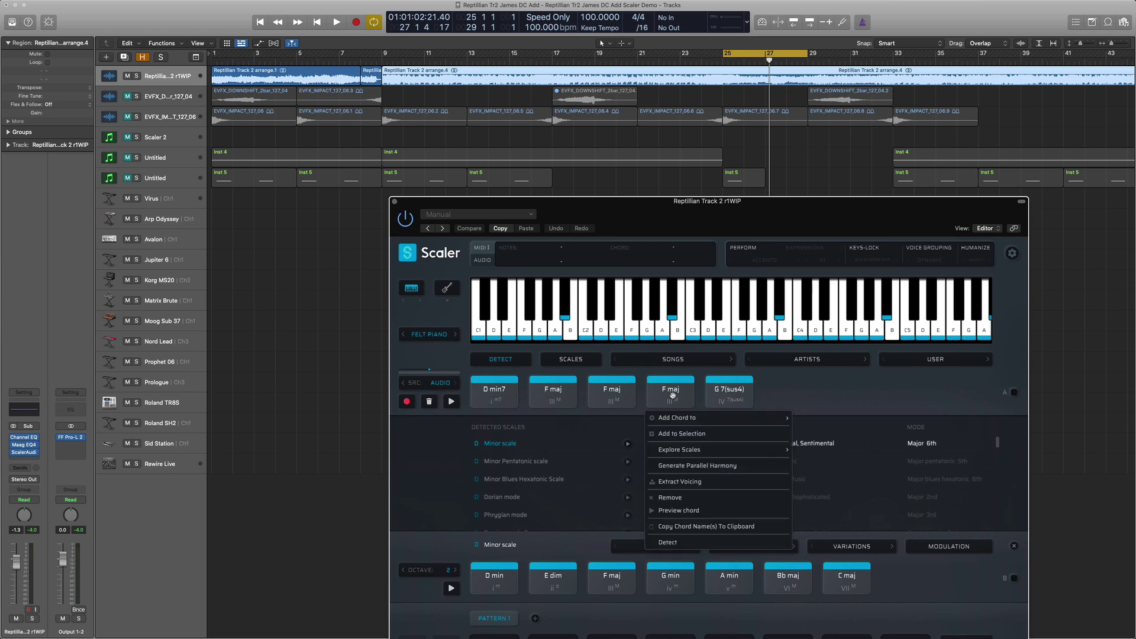
pyautogui.click(690, 498)
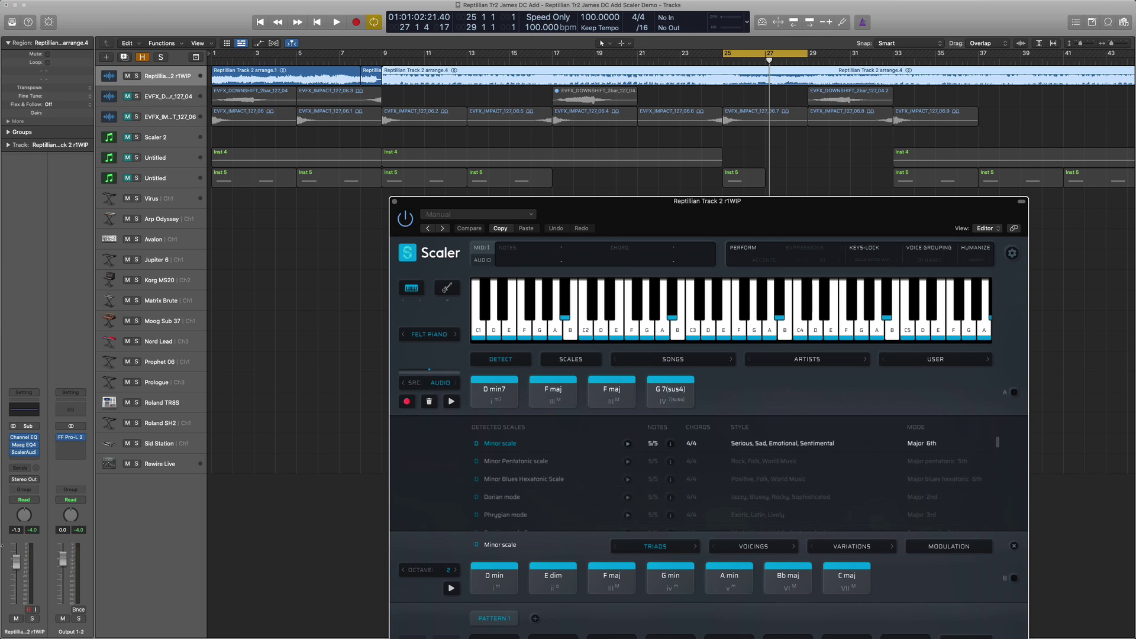
# Audition the D min, F maj, G min and A min triads of the detected D Minor scale.
pyautogui.click(490, 577)
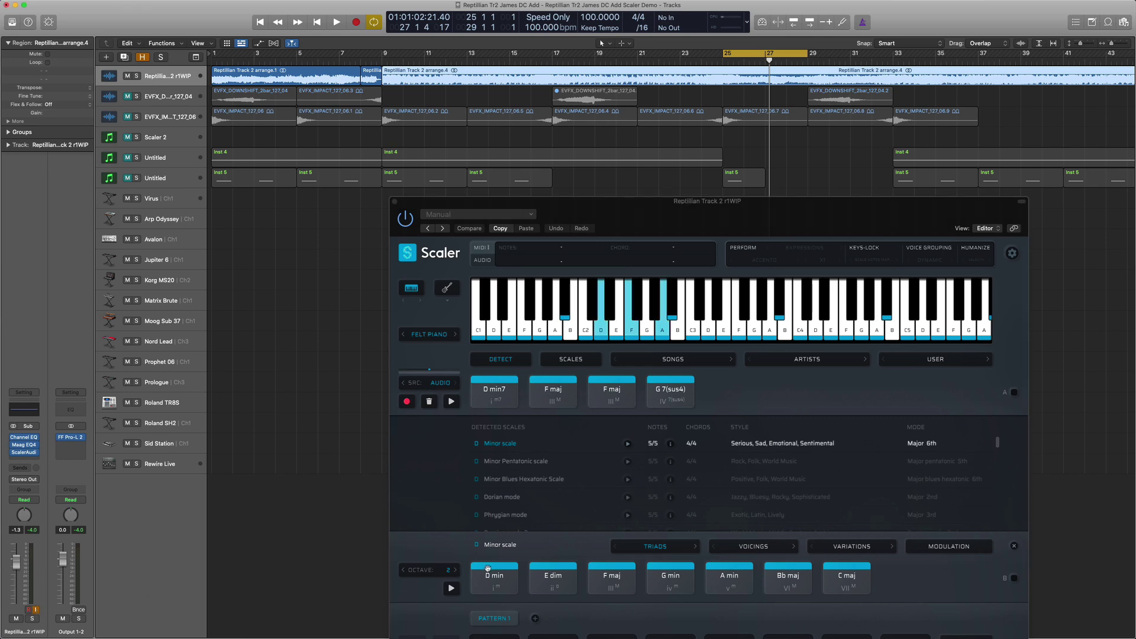
pyautogui.click(619, 583)
pyautogui.click(649, 586)
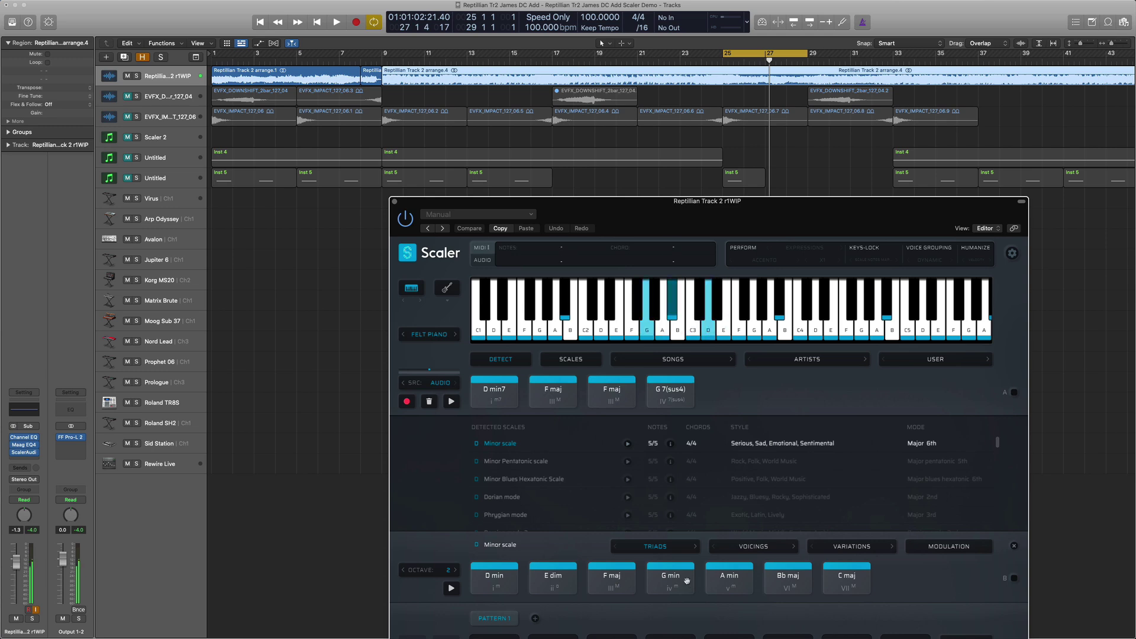
pyautogui.click(734, 583)
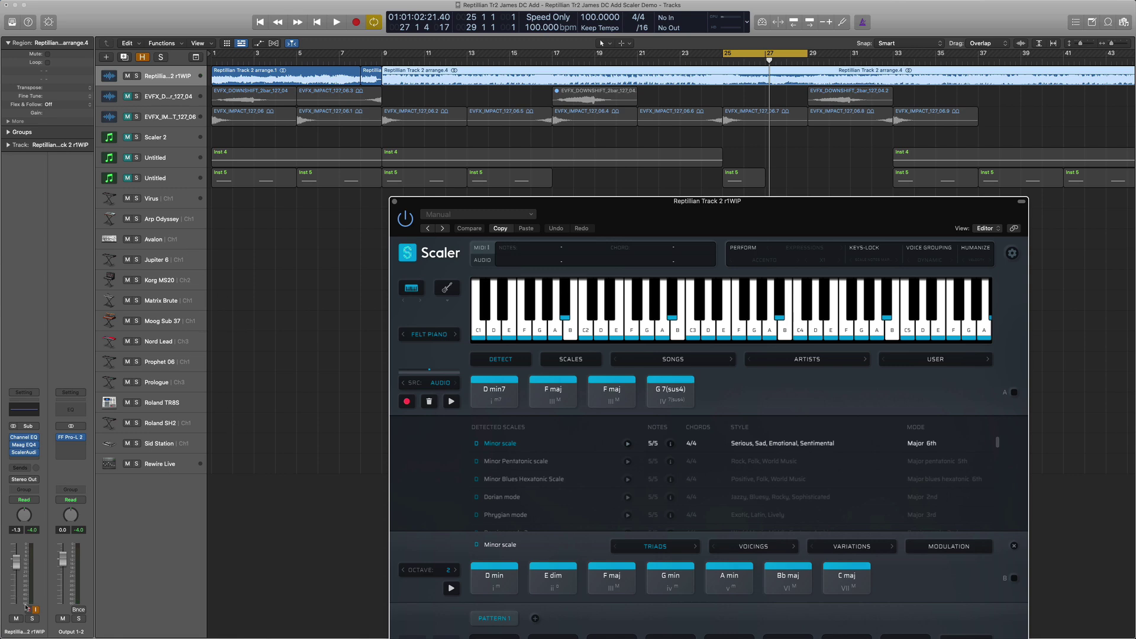
pyautogui.click(62, 437)
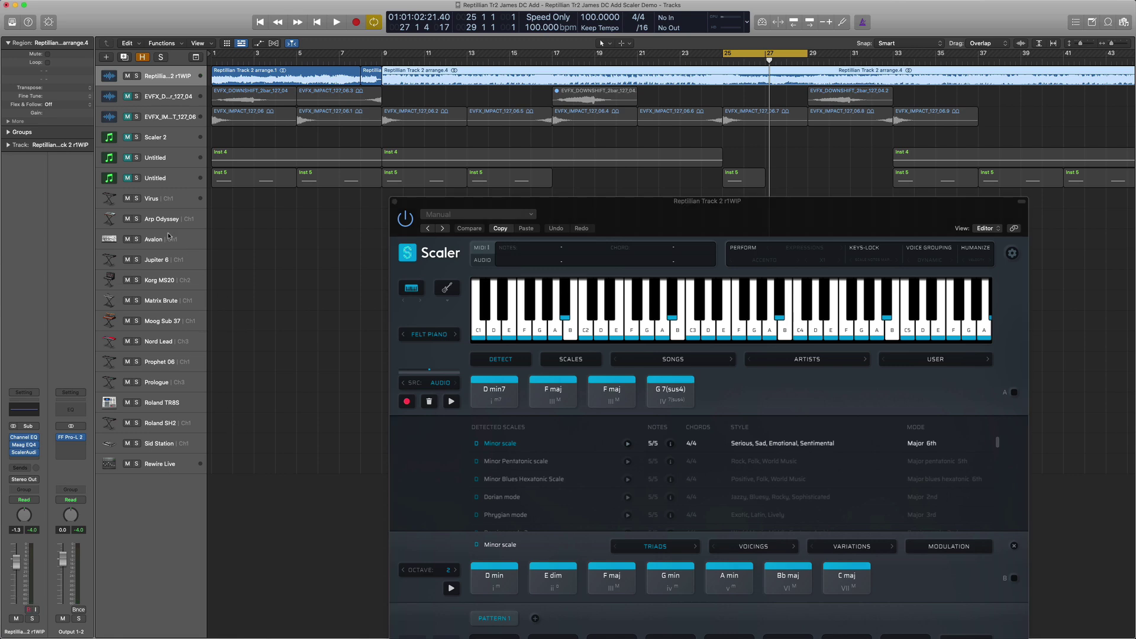
# Open the plug-in on the Scaler 2 instrument track, search its scales for dmin and select the D Minor scale.
pyautogui.click(174, 140)
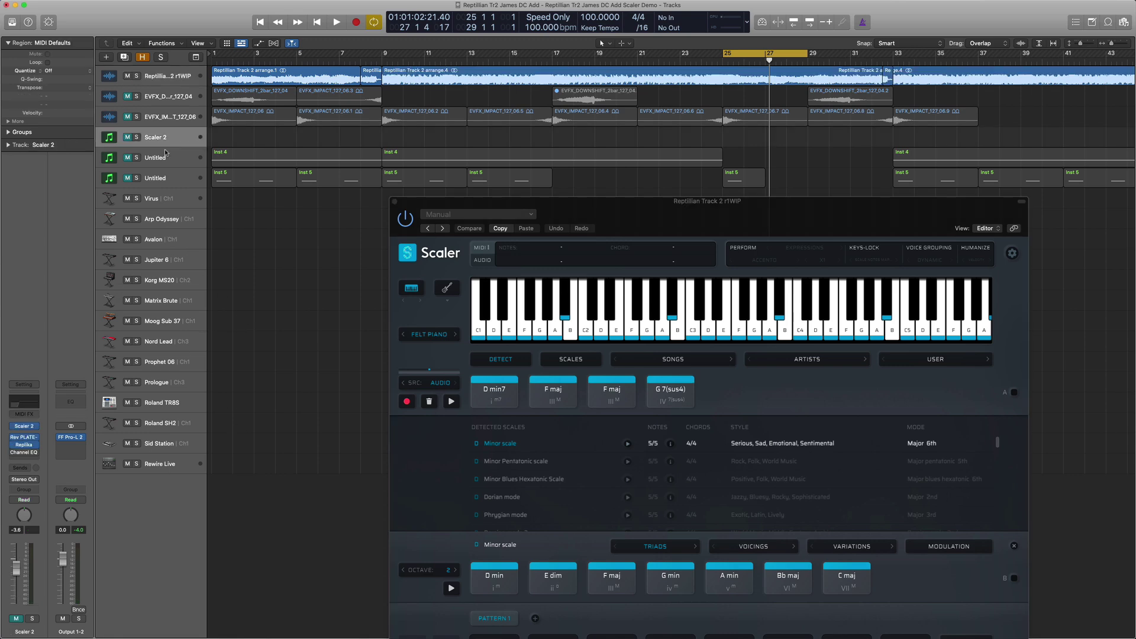
pyautogui.click(27, 427)
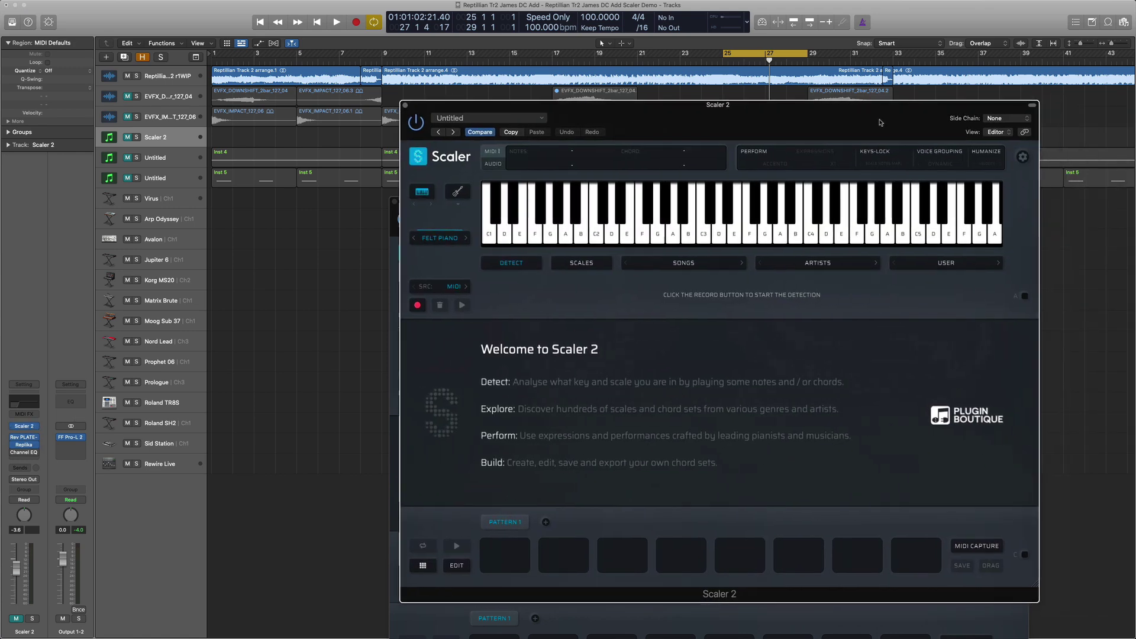
pyautogui.click(524, 267)
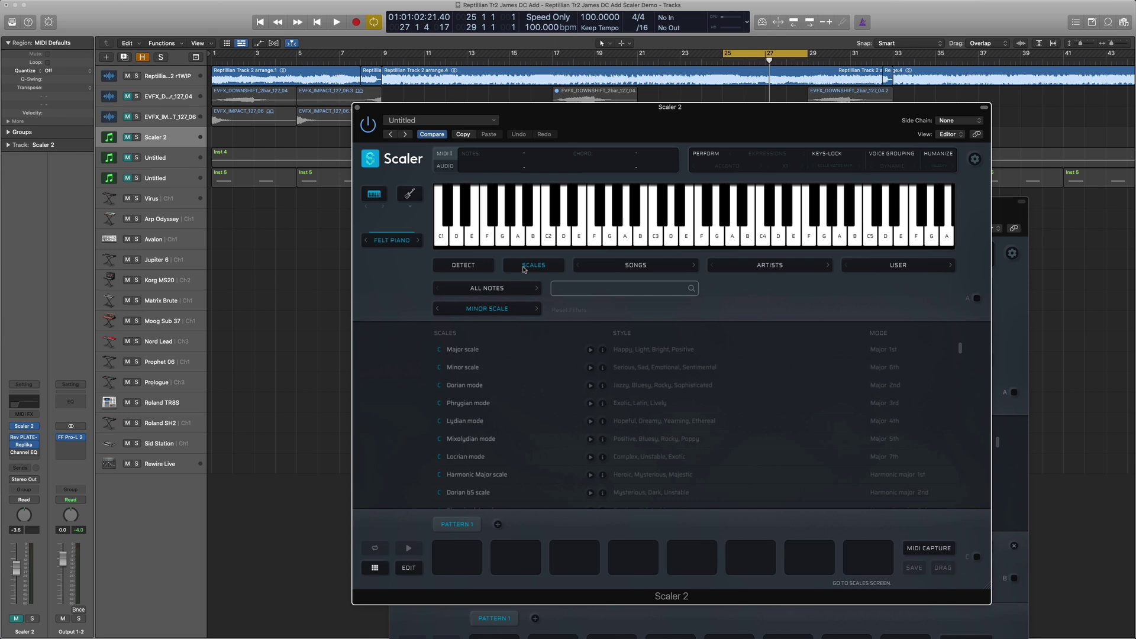
pyautogui.click(575, 287)
pyautogui.write('dmin')
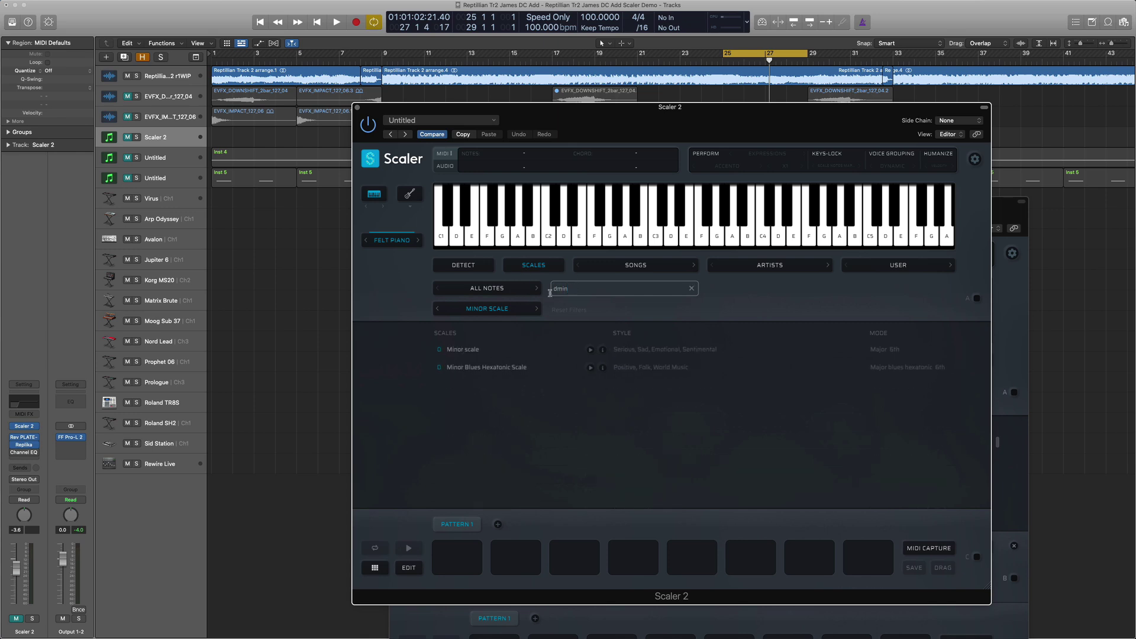
pyautogui.click(481, 353)
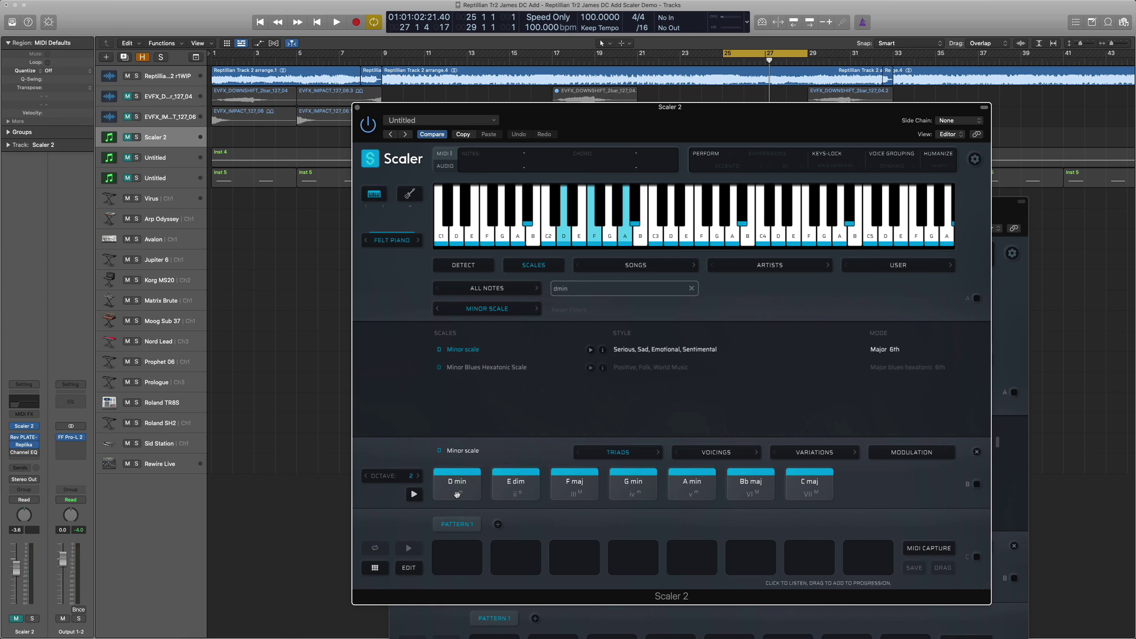
# Set the Scaler 2 sound to Super Saw, audition its D min chord and raise the track's level to -1.1 dB.
pyautogui.click(405, 245)
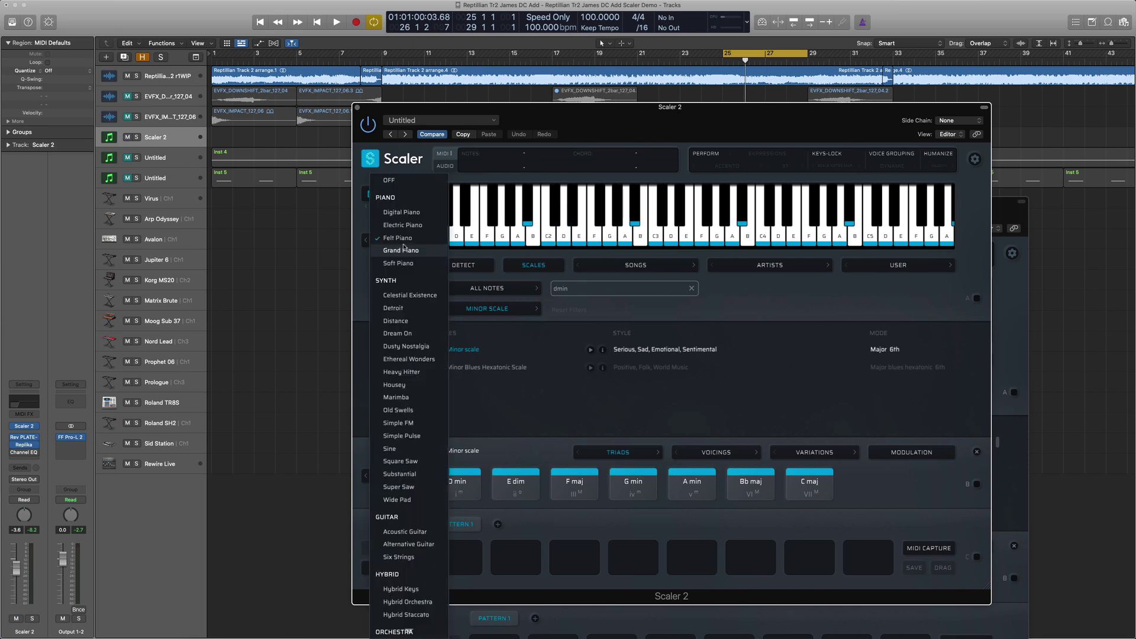
pyautogui.click(407, 486)
pyautogui.click(455, 484)
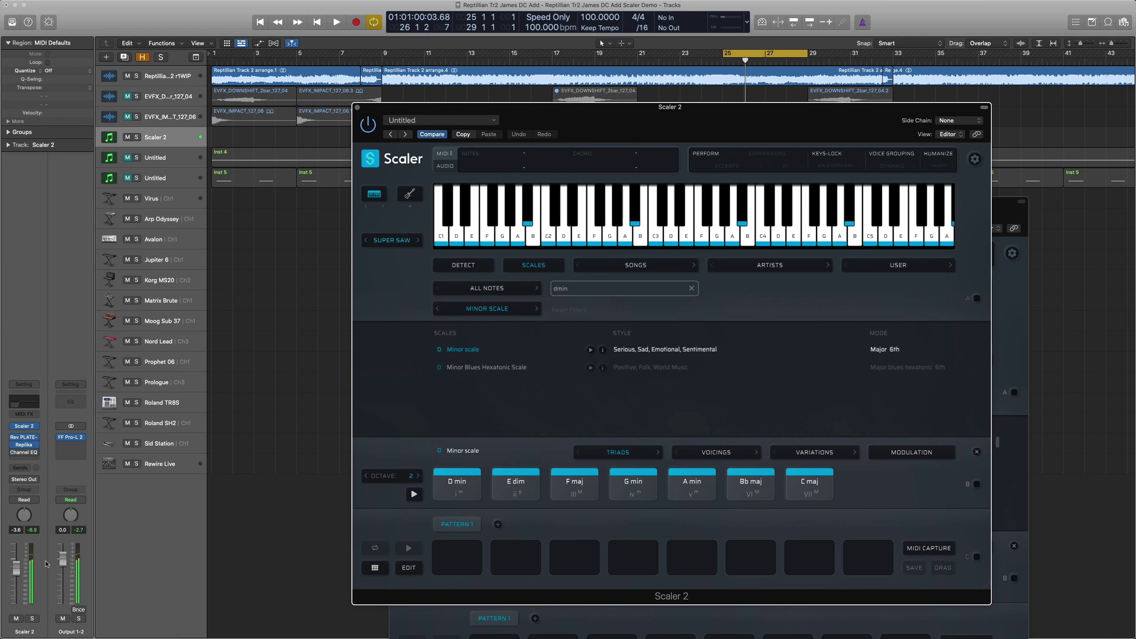
pyautogui.moveTo(16, 567); pyautogui.dragTo(16, 560)
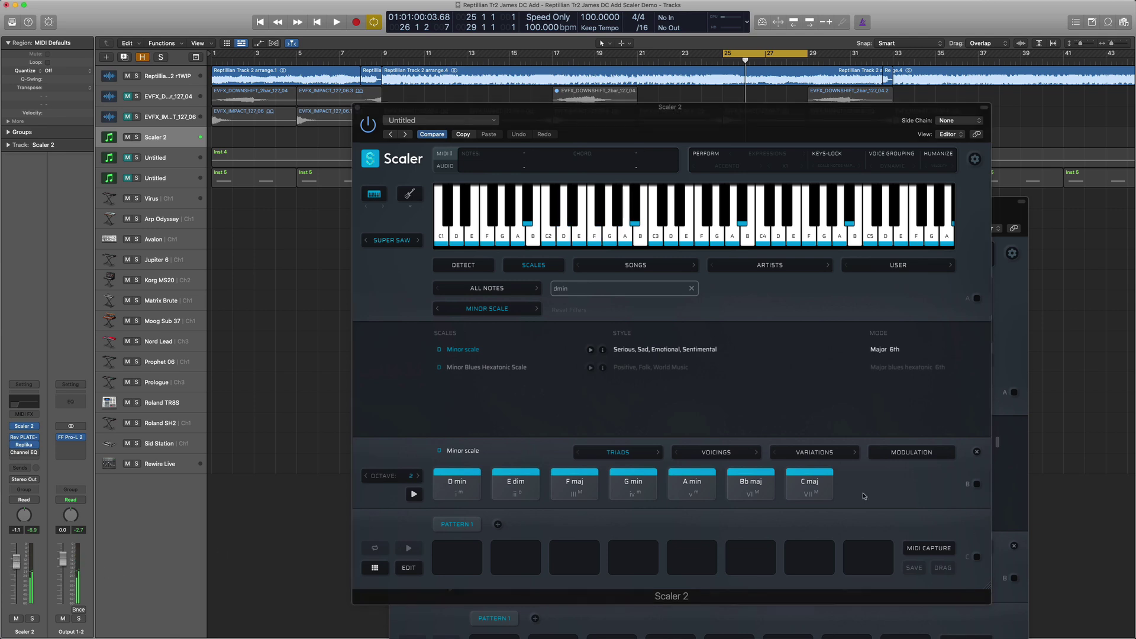
# Enable MIDI triggering for the D Minor chord row with Dynamic voice grouping, and test it over the loop from bar 25.
pyautogui.click(973, 486)
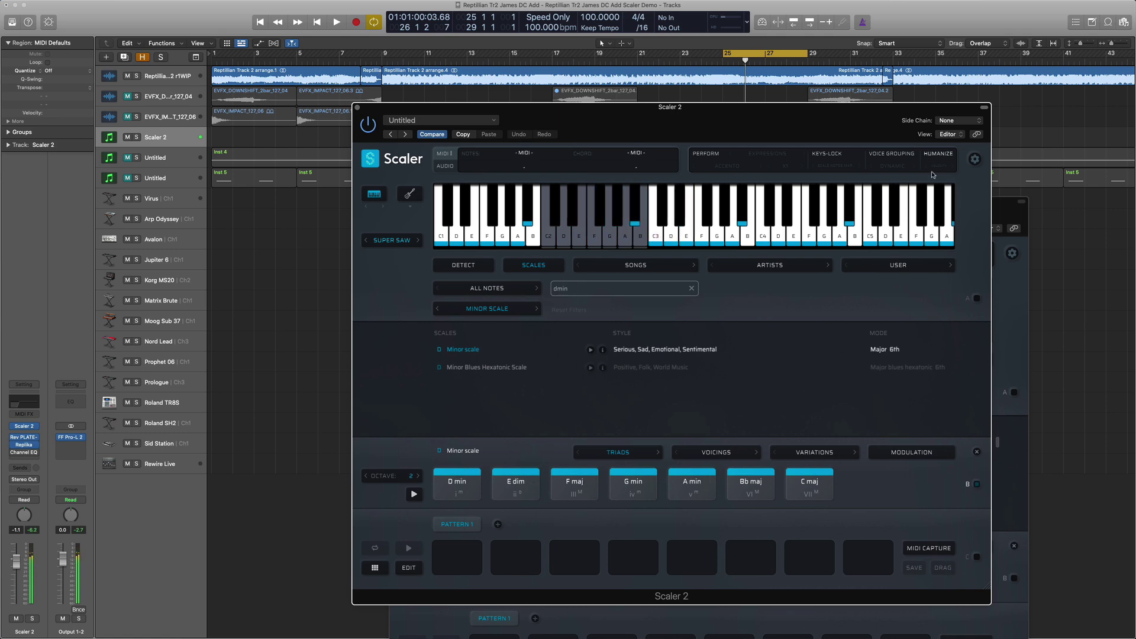
pyautogui.click(886, 154)
pyautogui.press('space')
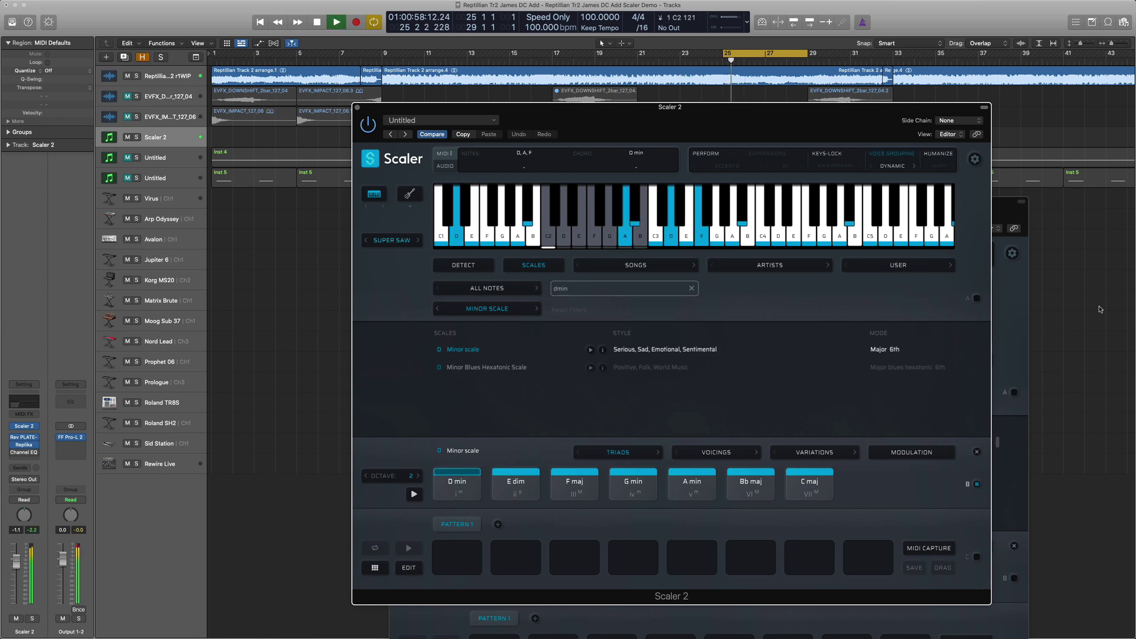
pyautogui.press('space')
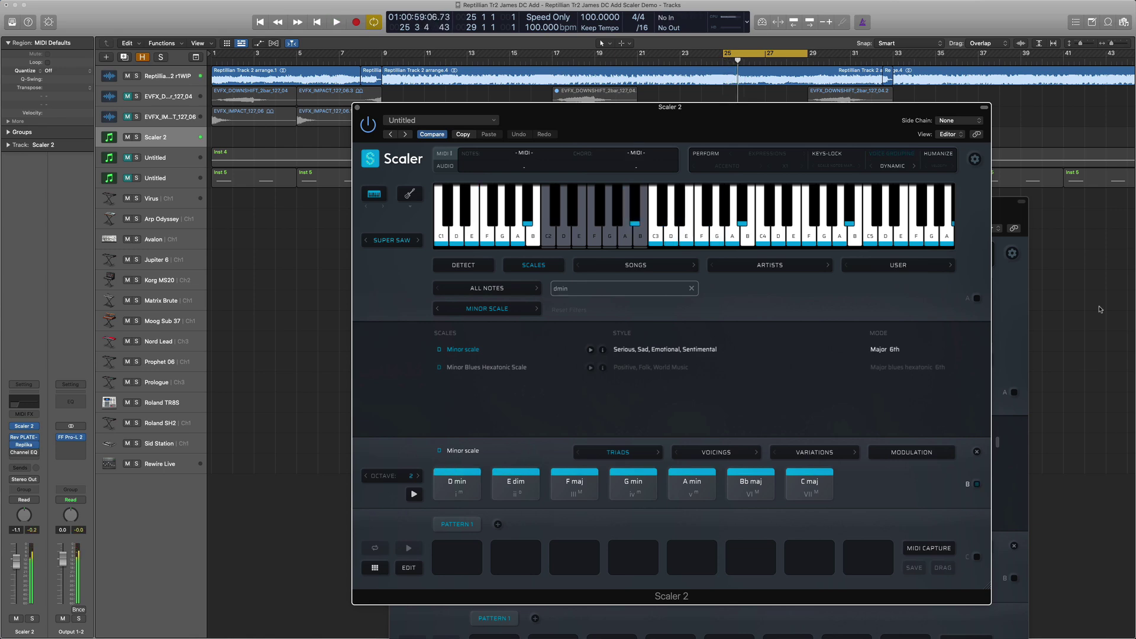
# Rehearse the MIDI-triggered D Minor chords over bars 25 to 29 and record them on the Scaler 2 track.
pyautogui.press('space')
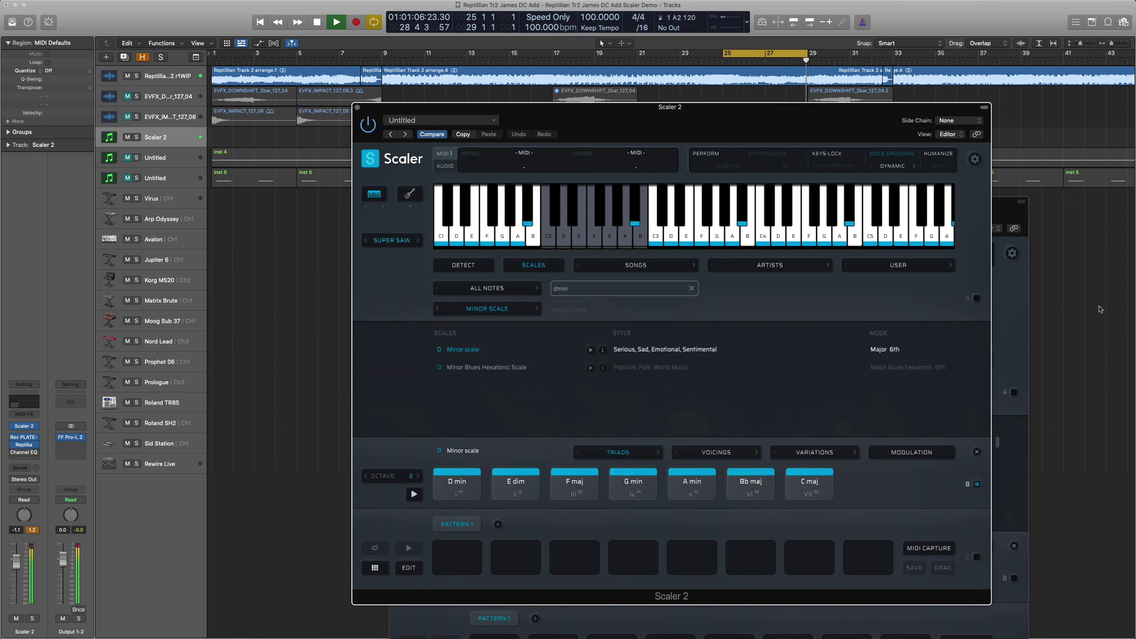
pyautogui.press('space')
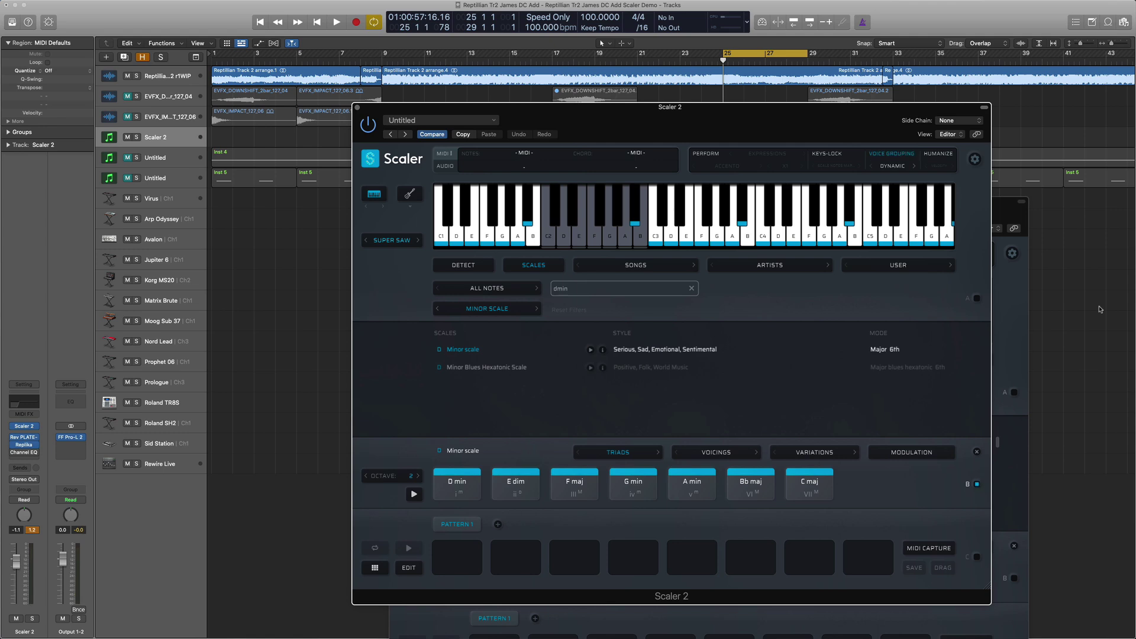
pyautogui.press('space')
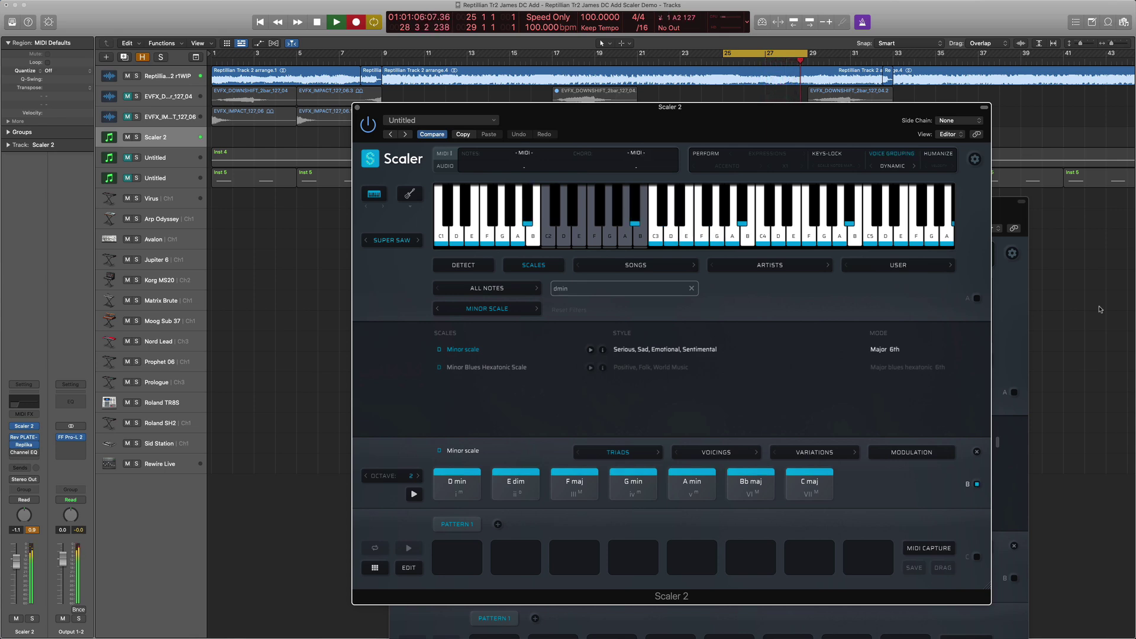
pyautogui.press('space')
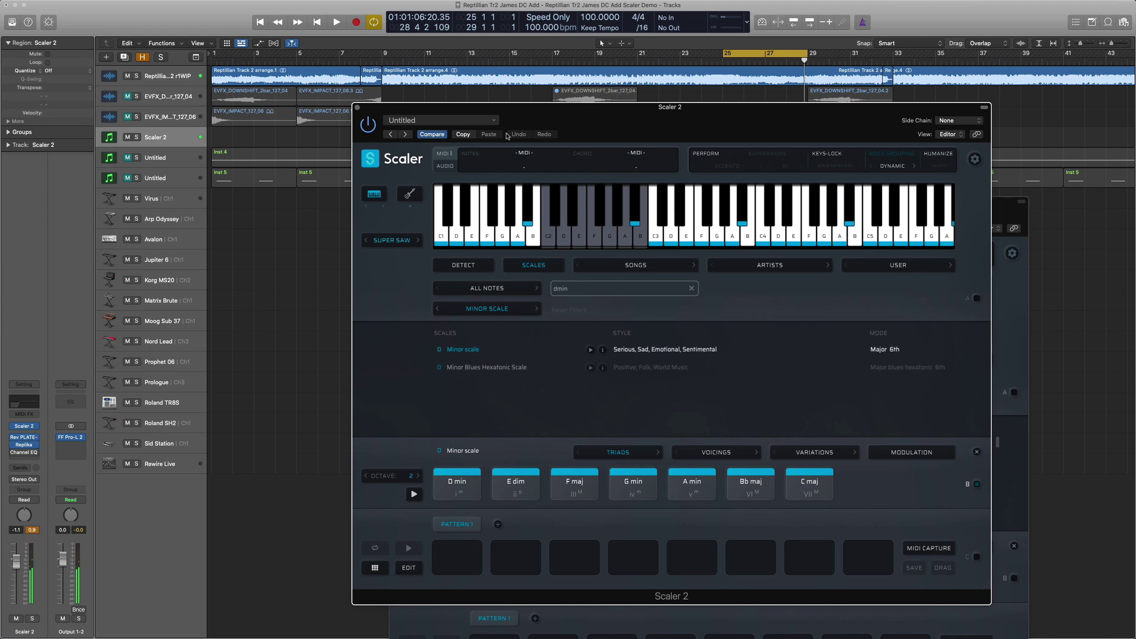
# Mute the Reptillian mix track and play back the recorded Scaler 2 part without it.
pyautogui.click(129, 76)
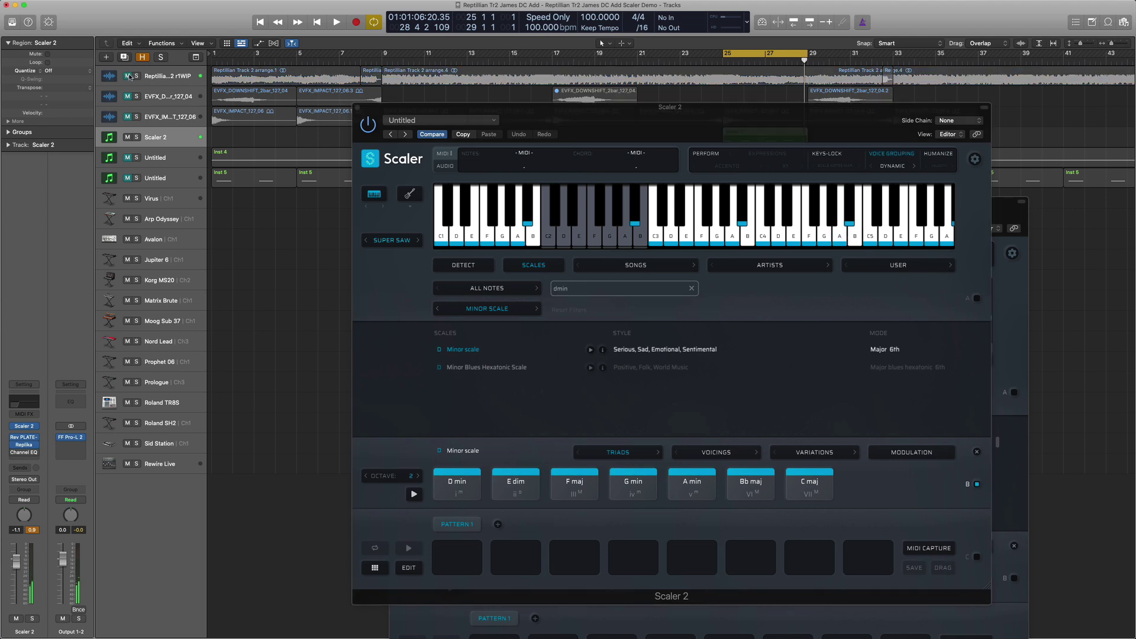
pyautogui.press('space')
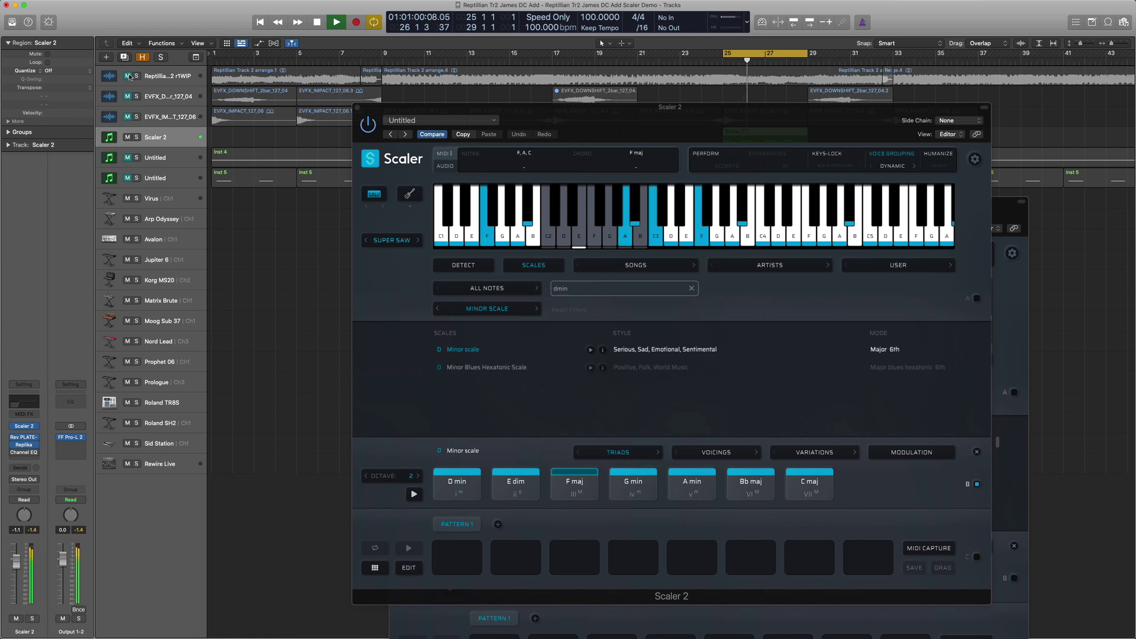
pyautogui.click(406, 110)
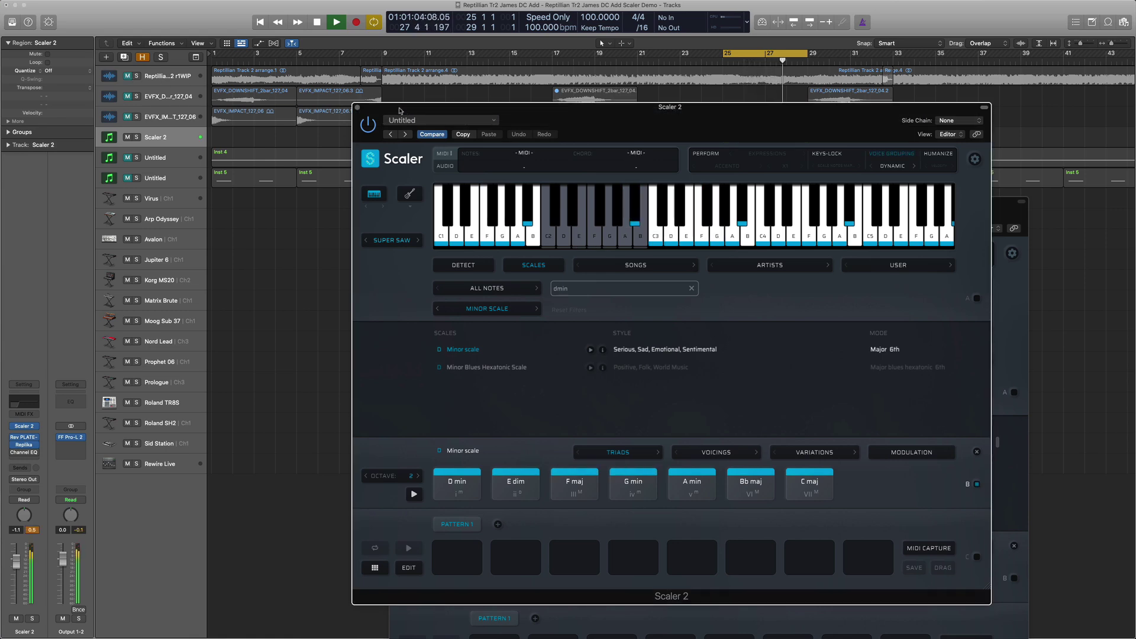
pyautogui.press('space')
# Close both plug-in windows, quantize the recorded Scaler 2 region to 1/16 Note, and play it with the Reptillian mix unmuted.
pyautogui.click(358, 108)
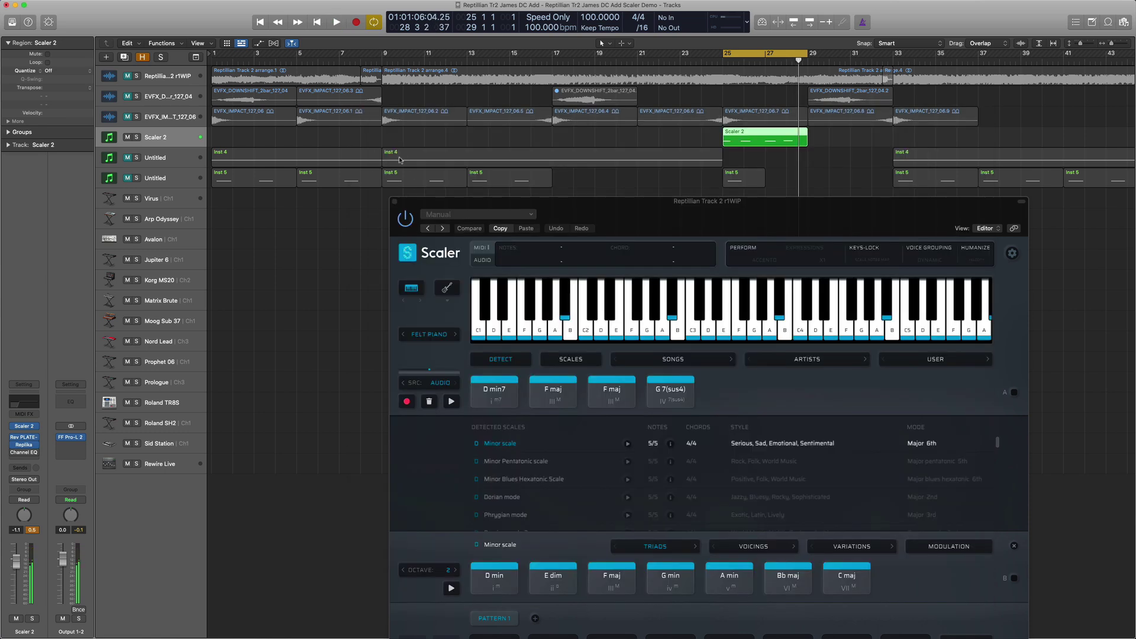
pyautogui.click(395, 202)
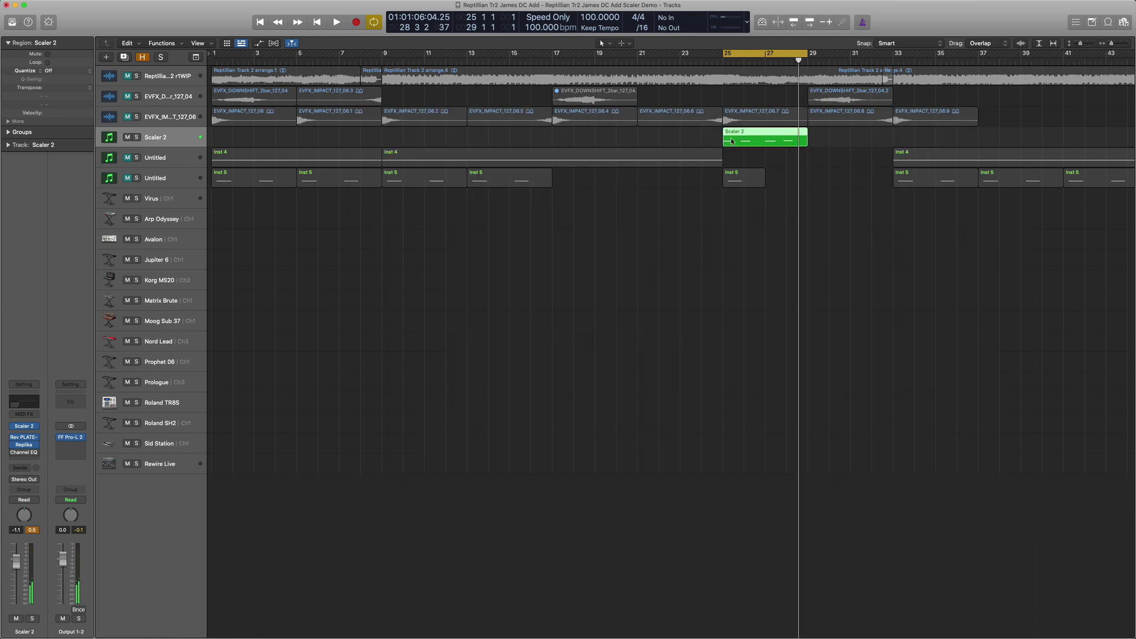
pyautogui.press('q')
pyautogui.click(129, 77)
pyautogui.press('space')
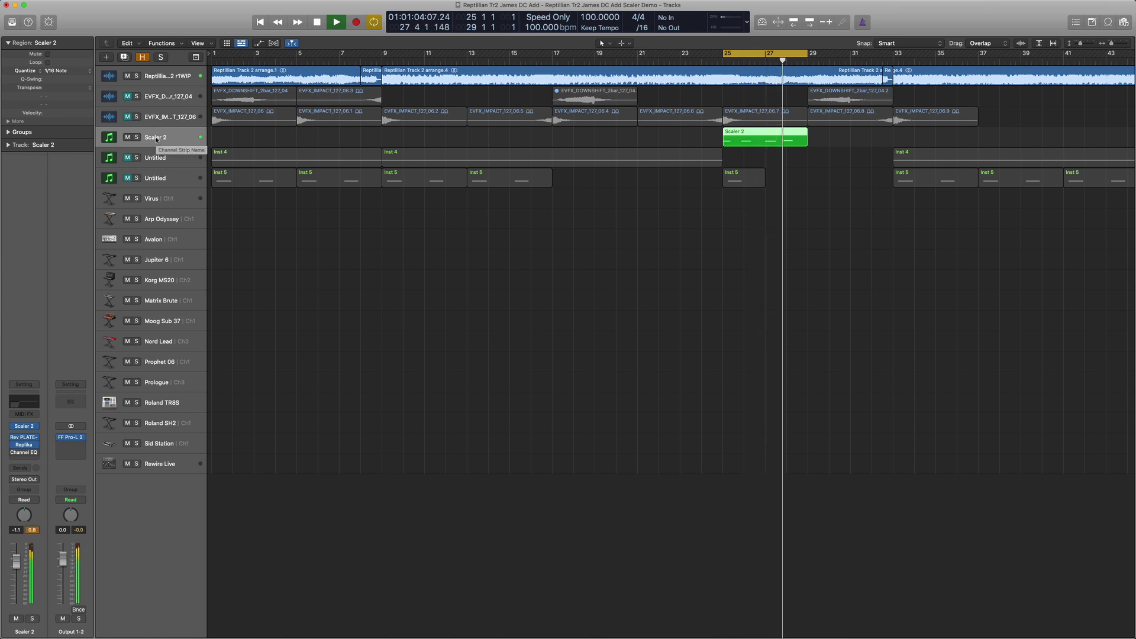
pyautogui.press('space')
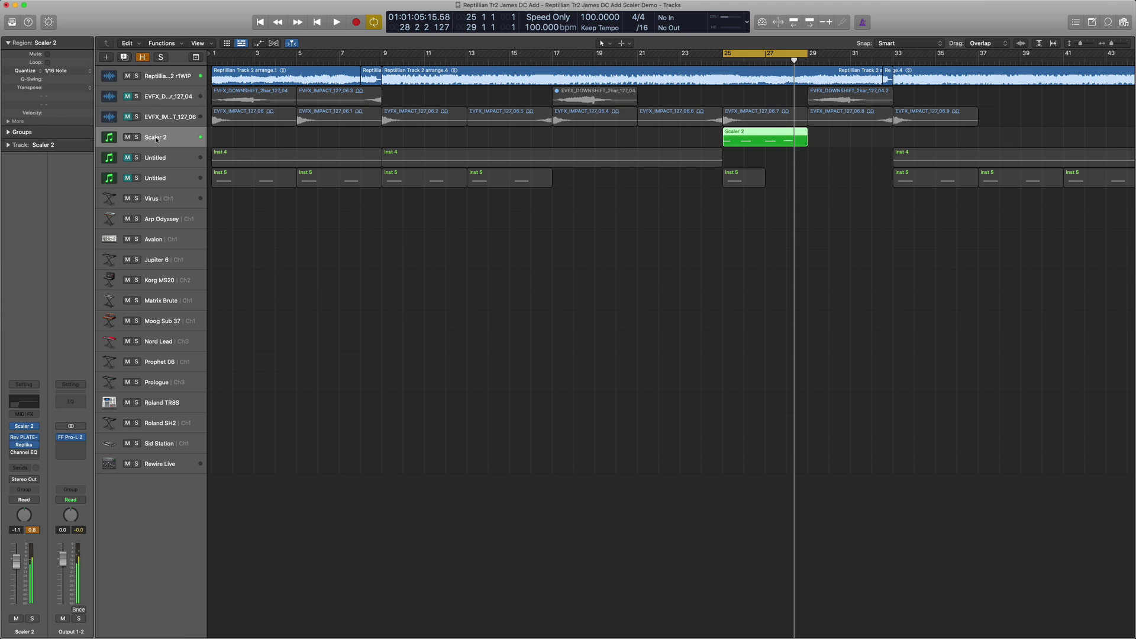
# Duplicate the Scaler 2 track with a copy of its region, and extend all the copied notes to legato.
pyautogui.press('super+d')
pyautogui.moveTo(771, 136); pyautogui.dragTo(769, 157)
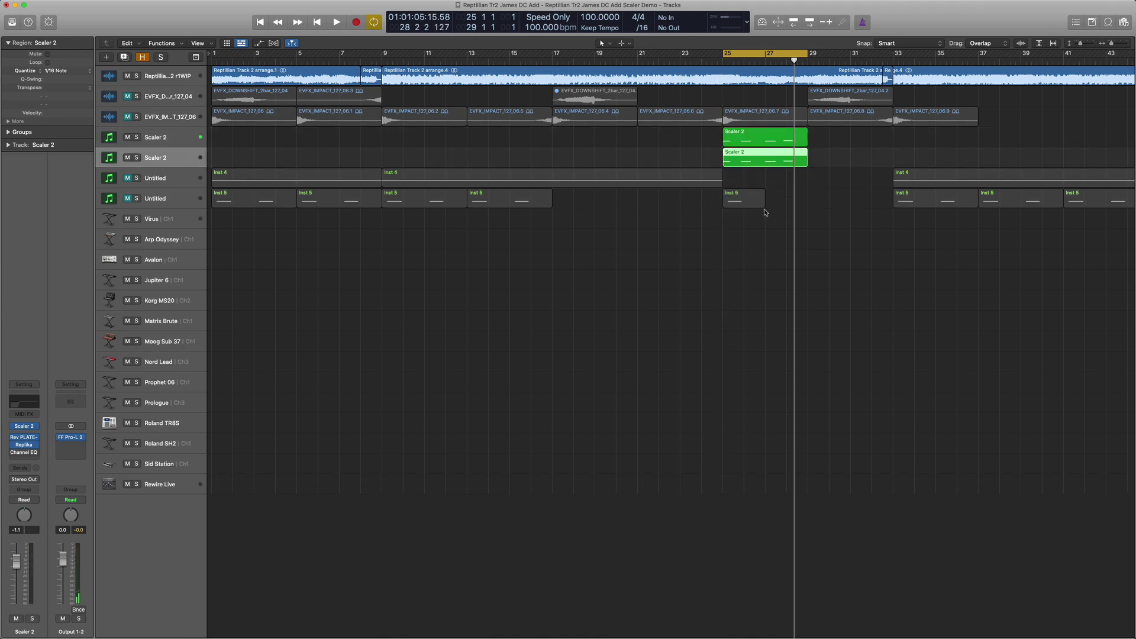
pyautogui.doubleClick(777, 162)
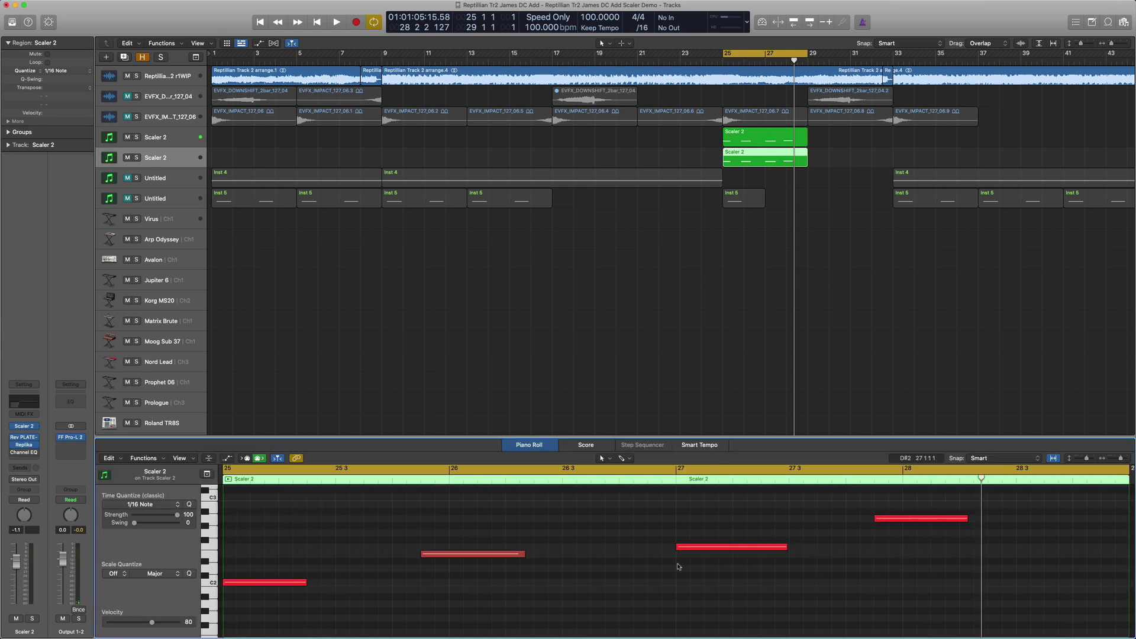
pyautogui.press('super+a')
pyautogui.hotkey('shift', 'l')
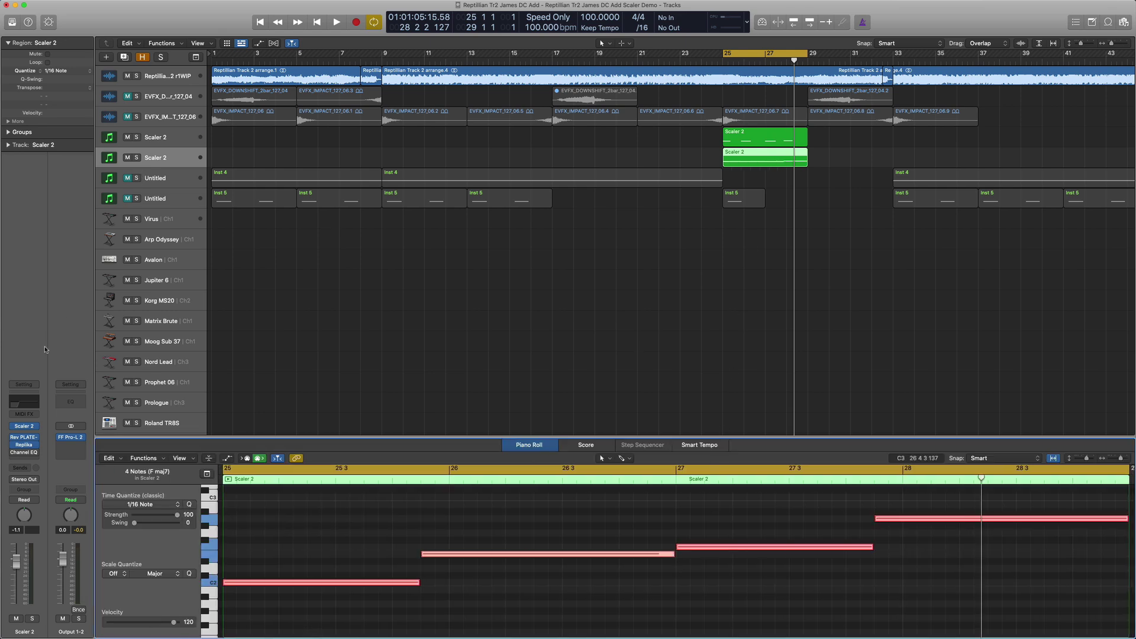
# Solo the duplicated Scaler 2 track, play it, and change its plug-in sound to Square Saw.
pyautogui.click(24, 426)
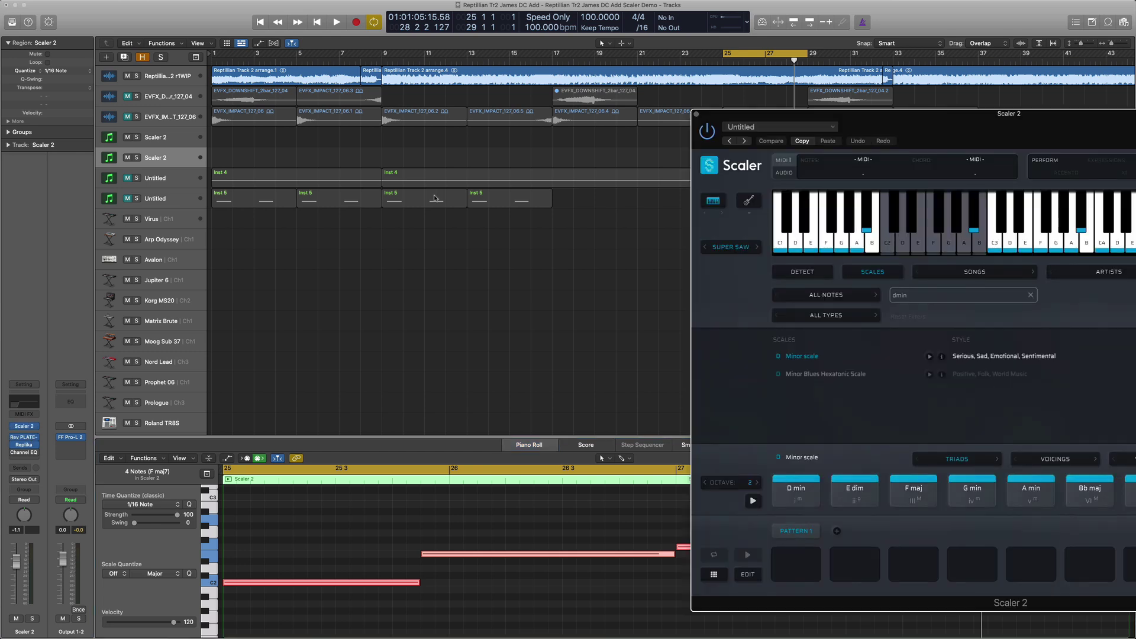
pyautogui.moveTo(775, 116); pyautogui.dragTo(573, 53)
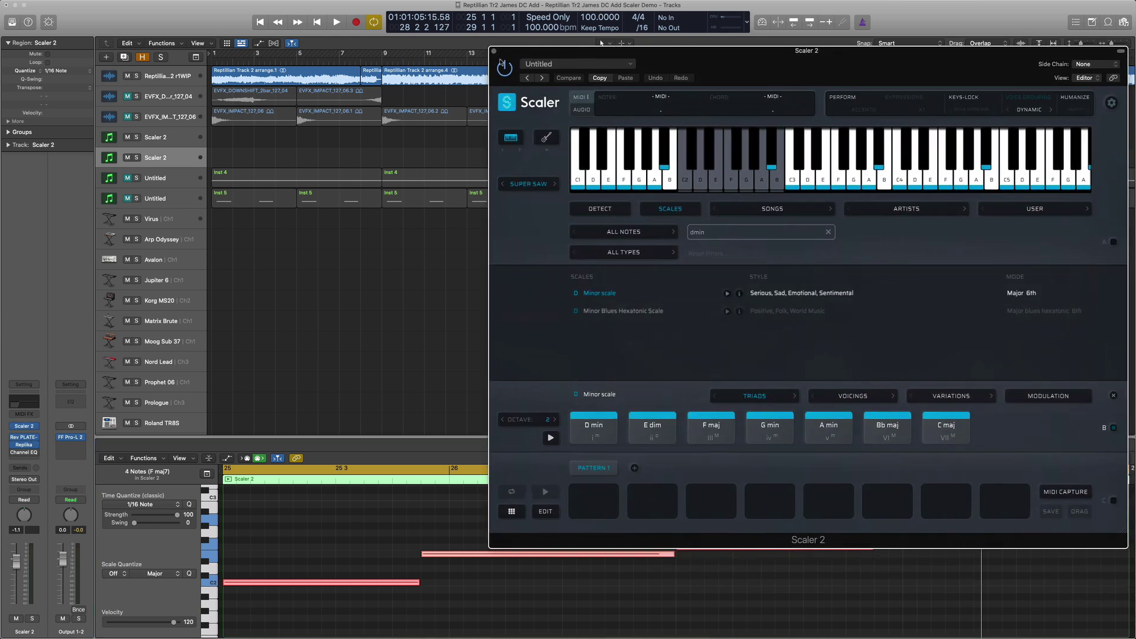
pyautogui.click(136, 158)
pyautogui.press('space')
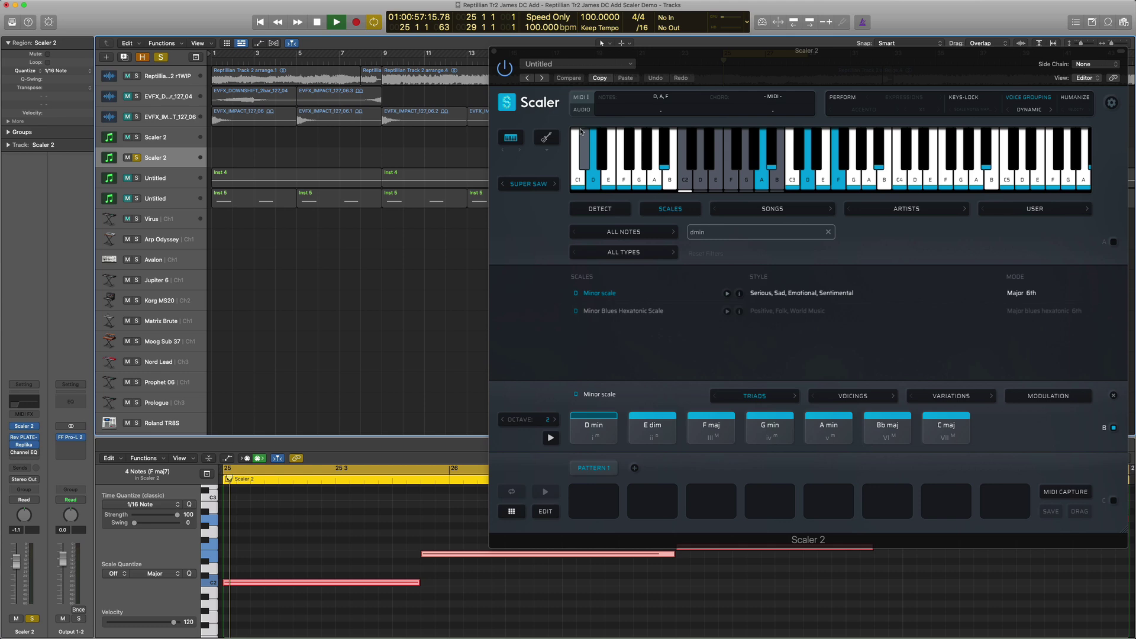
pyautogui.click(539, 186)
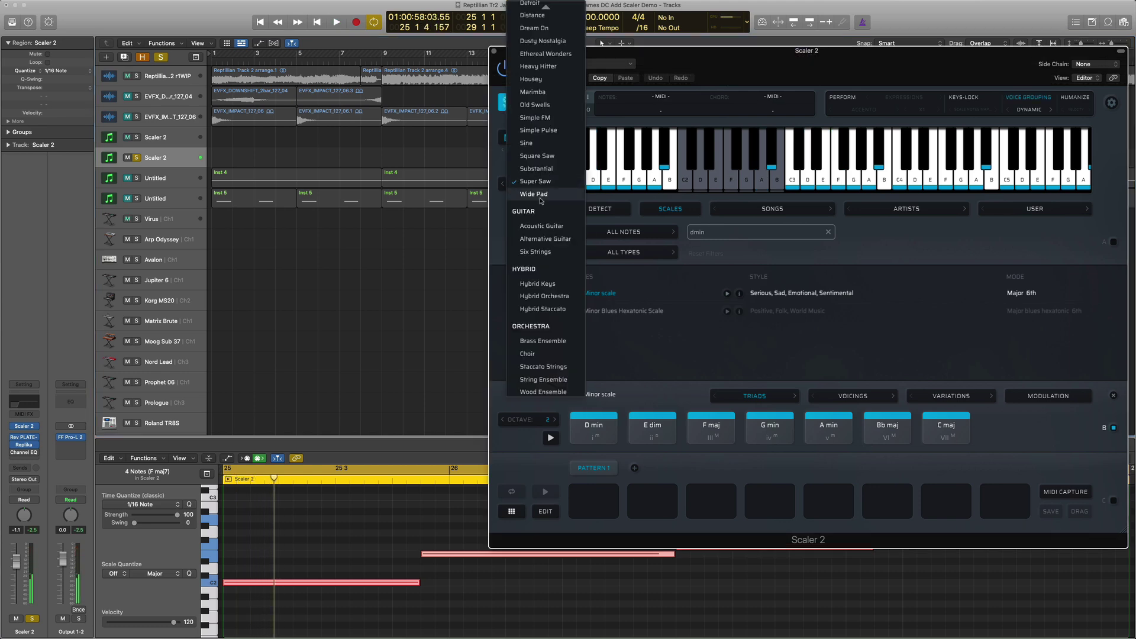
pyautogui.click(545, 158)
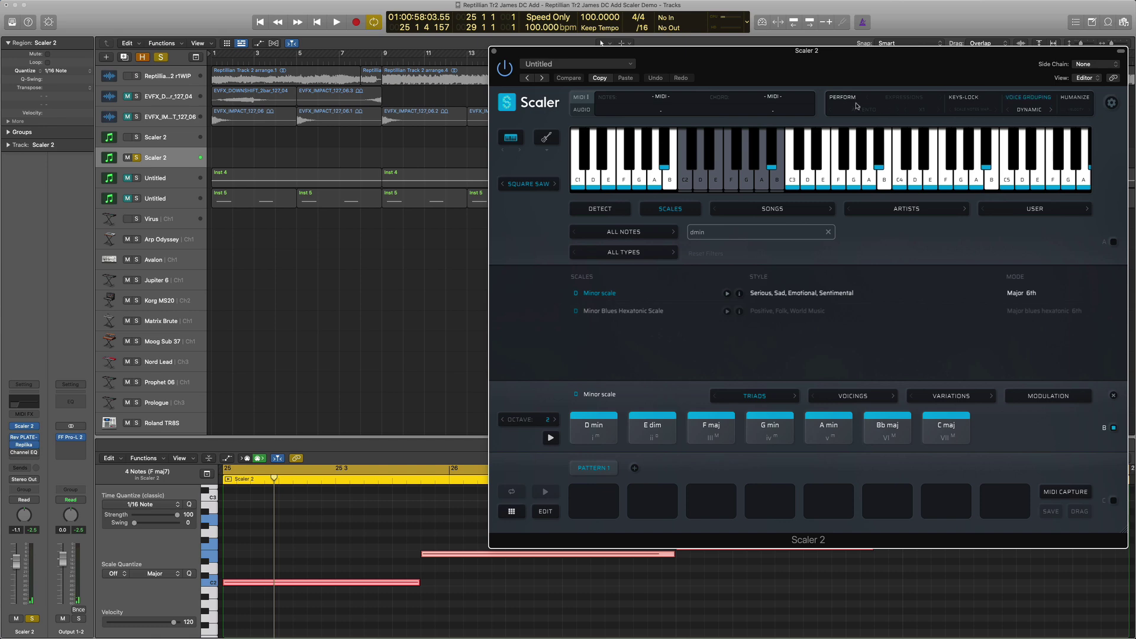
# Set the duplicate's performance mode to an Up/Down Repeat arpeggio at a 1/16 rate, and play it back.
pyautogui.click(890, 98)
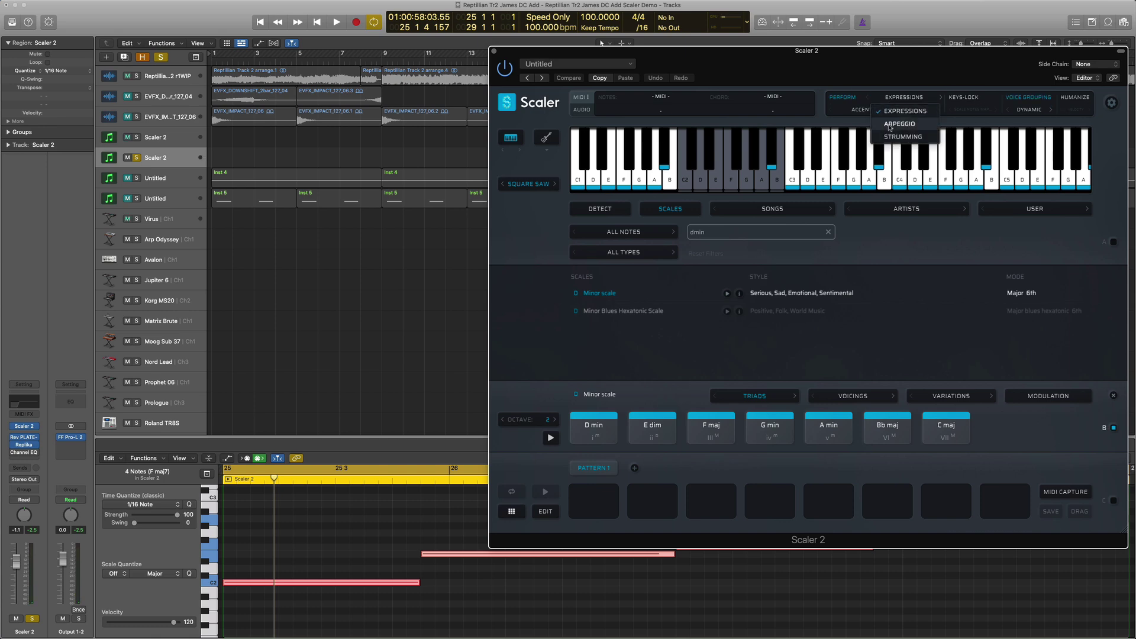
pyautogui.click(889, 124)
pyautogui.click(872, 110)
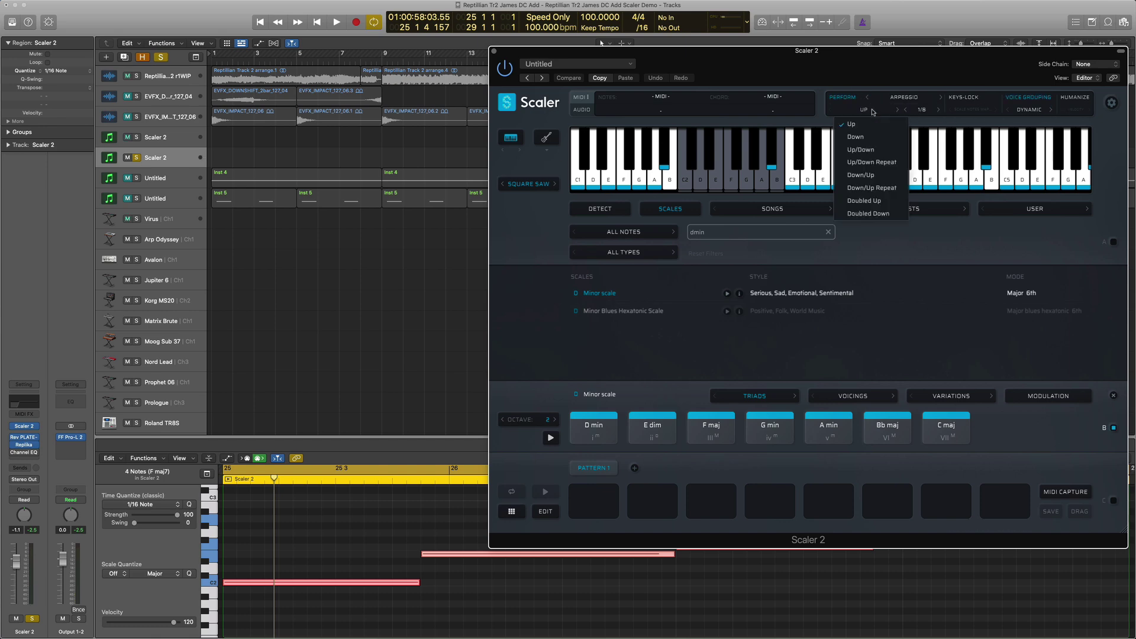
pyautogui.click(873, 163)
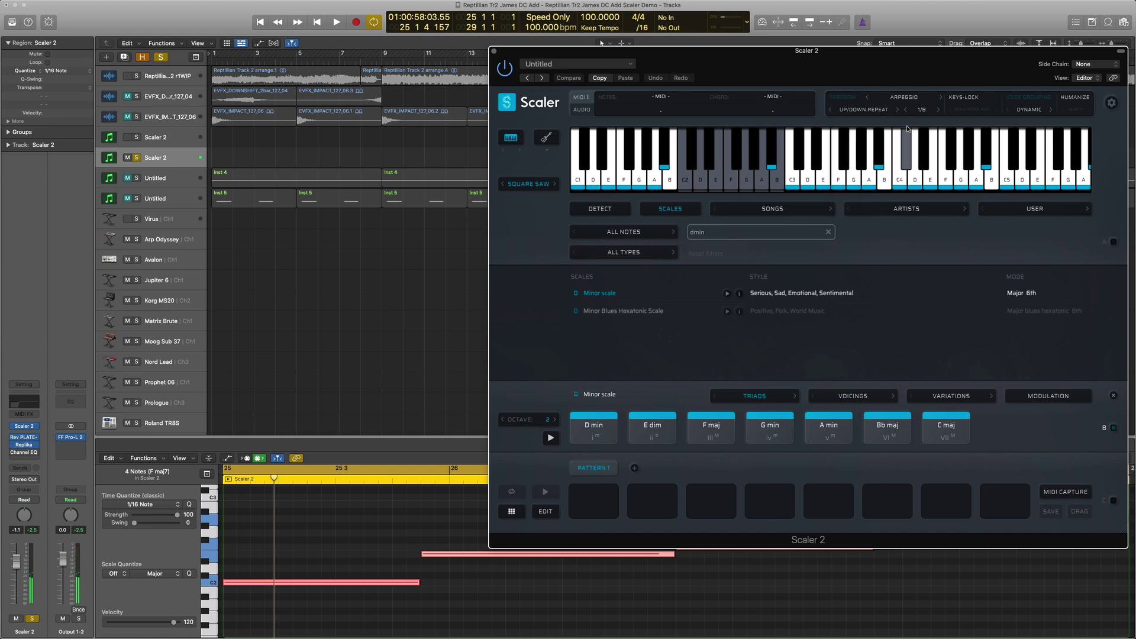
pyautogui.click(923, 110)
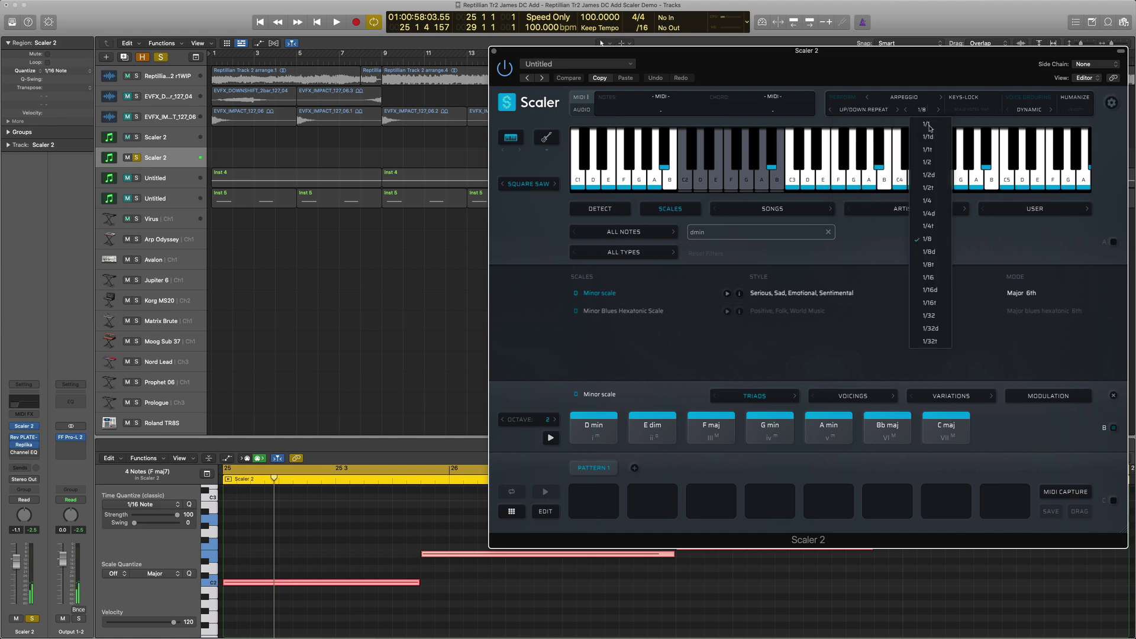
pyautogui.click(932, 277)
pyautogui.press('space')
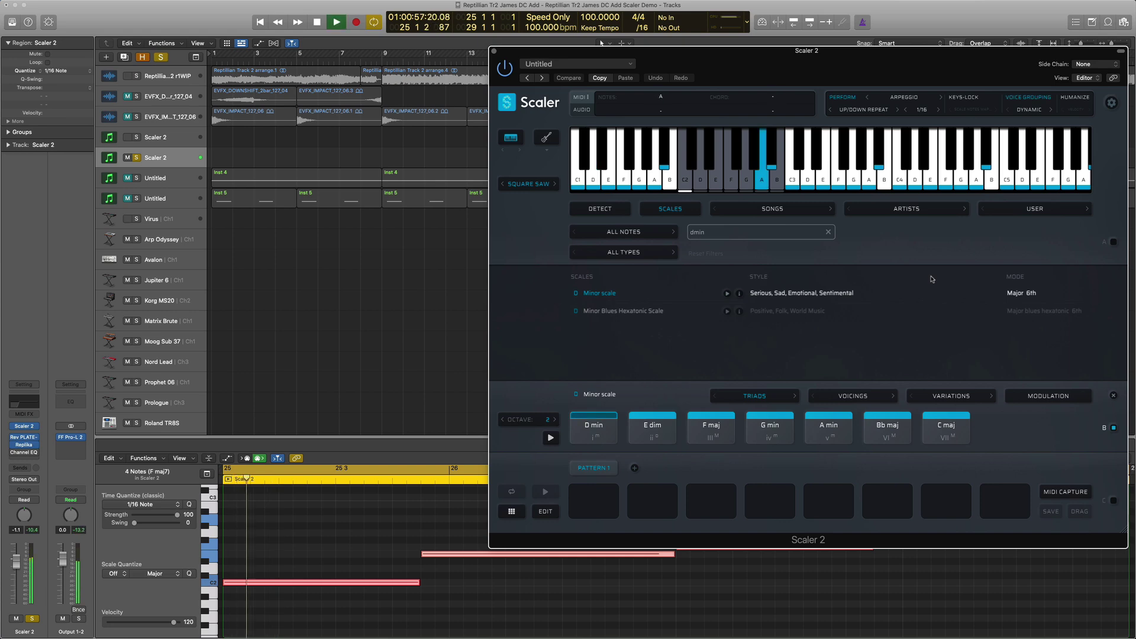
pyautogui.press('space')
# Add the original Scaler 2 track and the Reptillian mix to the solo, and play them with the arpeggio over bars 25 to 29.
pyautogui.click(136, 137)
pyautogui.press('space')
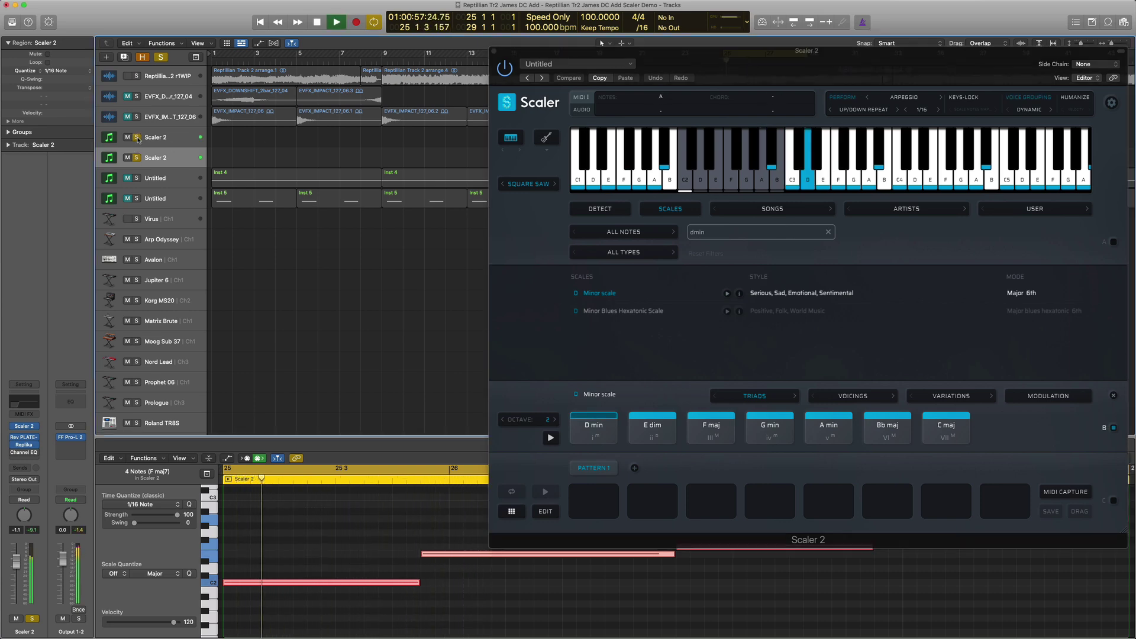
pyautogui.click(495, 51)
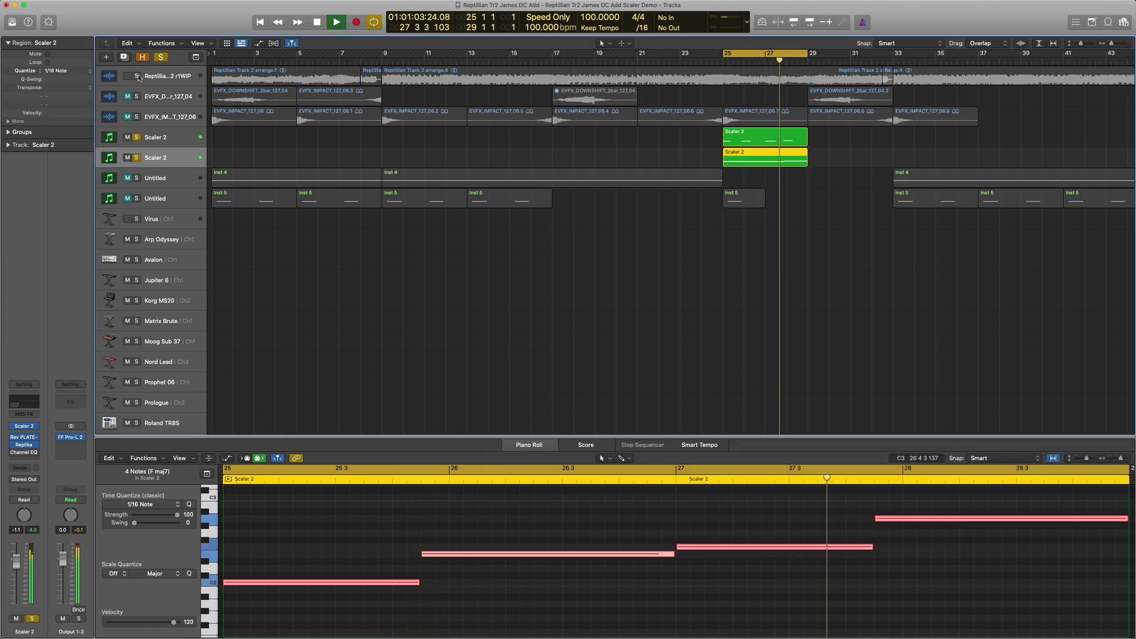
pyautogui.press('space')
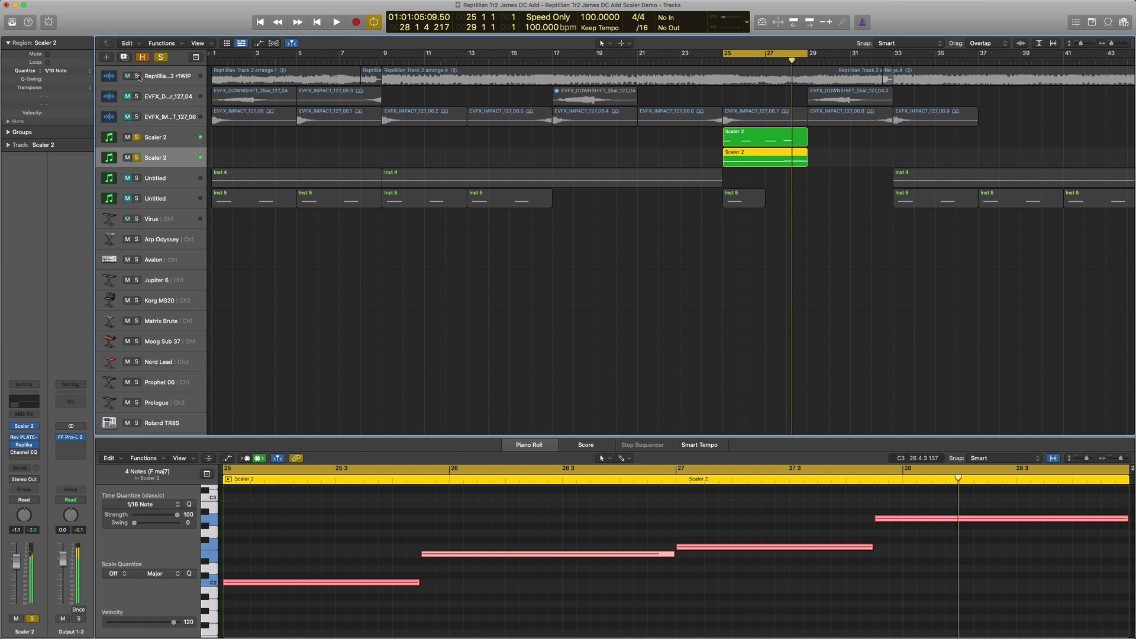
pyautogui.click(136, 76)
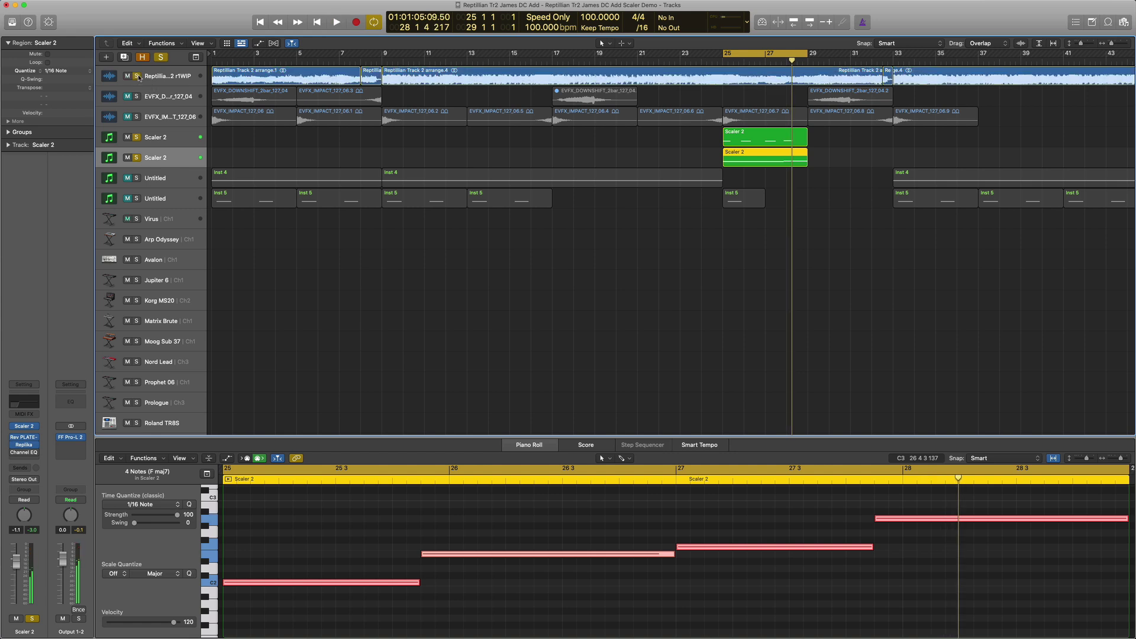
pyautogui.press('space')
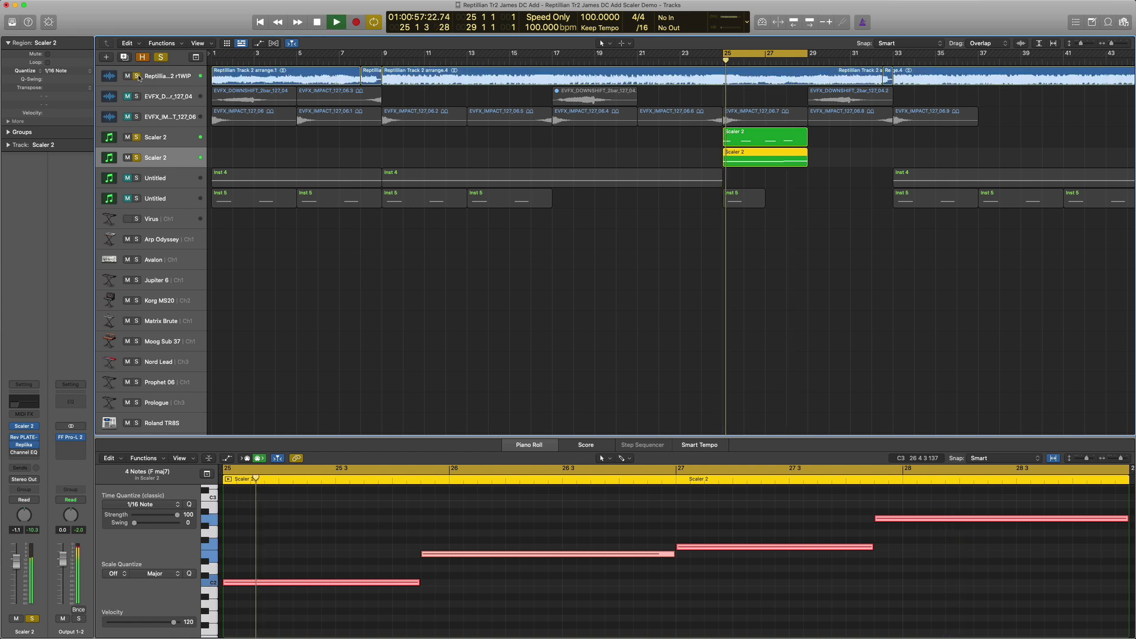
# Add the EVFX impact track to the solo while playing, and stop playback.
pyautogui.click(136, 116)
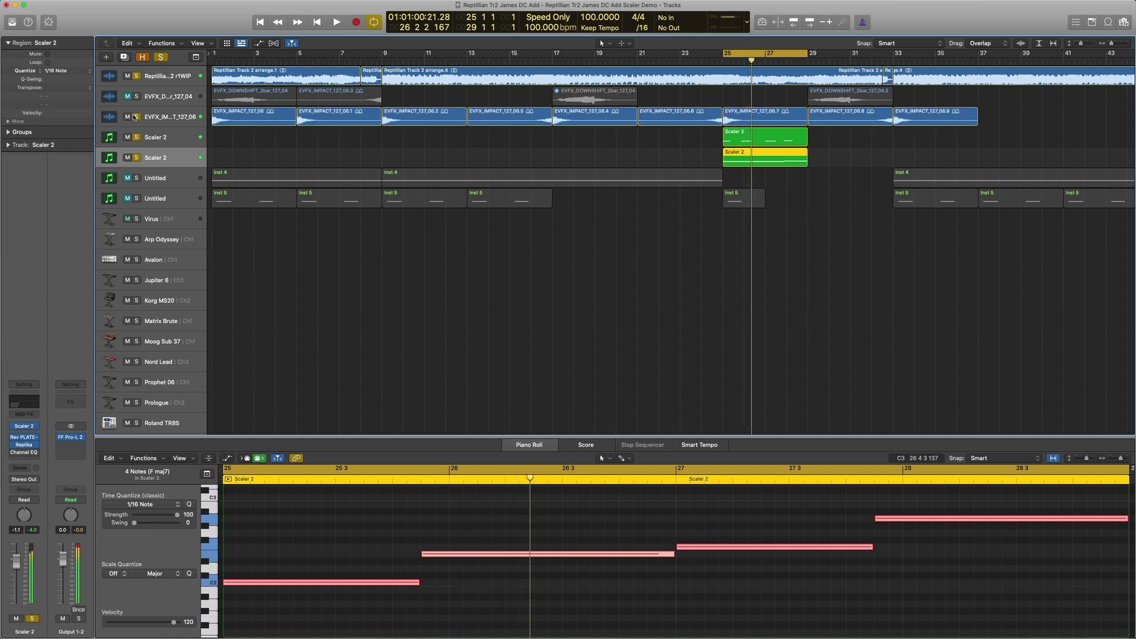
pyautogui.press('space')
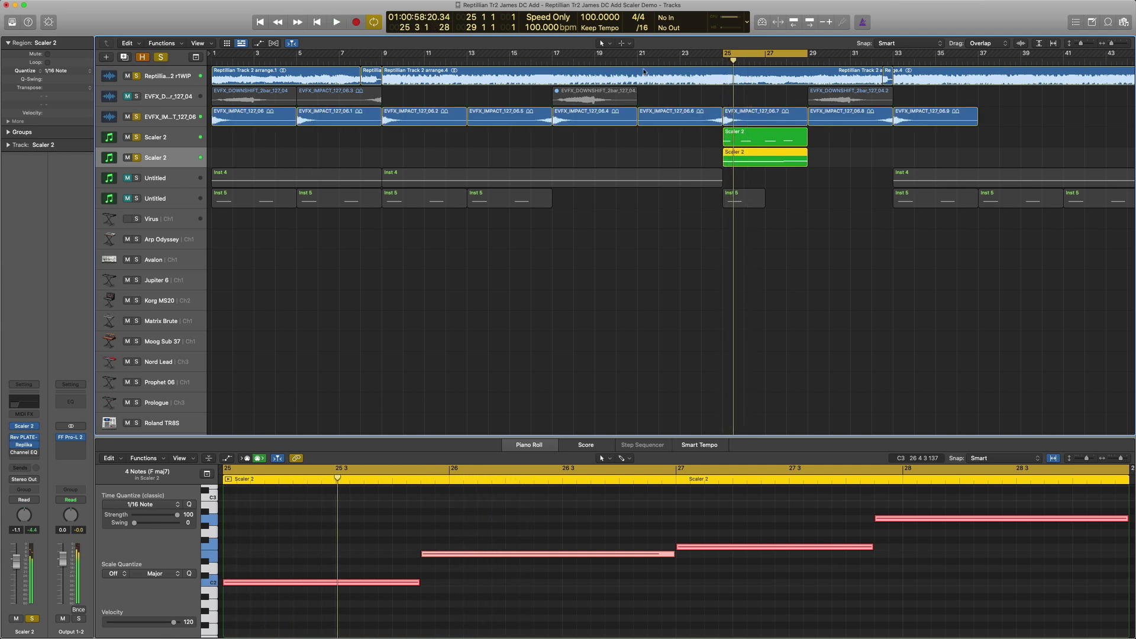
# Move both Scaler 2 regions to bar 9 and play them with the cycle range set to bars 9 to 13.
pyautogui.moveTo(831, 161); pyautogui.dragTo(428, 143)
pyautogui.moveTo(384, 54); pyautogui.dragTo(468, 62)
pyautogui.press('space')
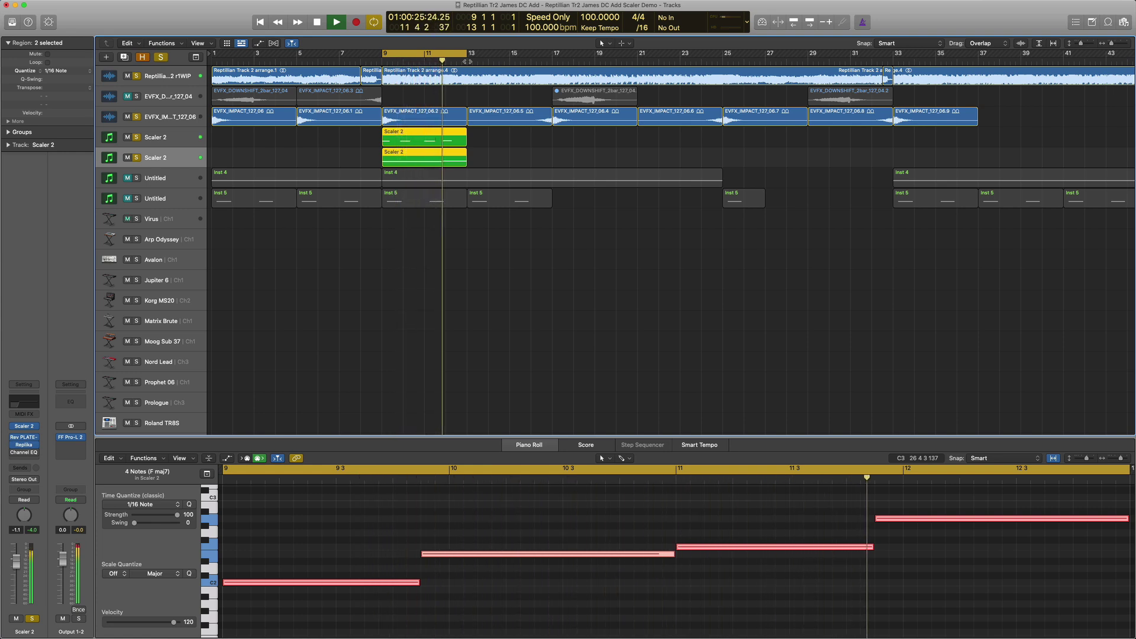
pyautogui.press('space')
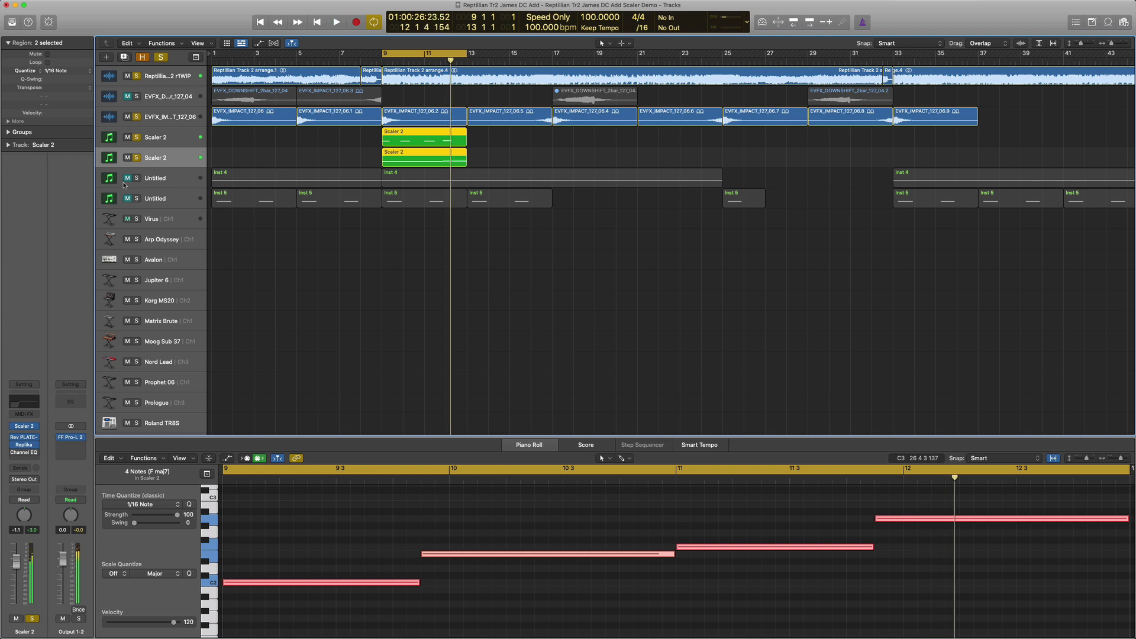
# Open Scaler 2 on the original track and build Pattern 1 from the chords D min, F maj, G min and Bb maj.
pyautogui.click(348, 148)
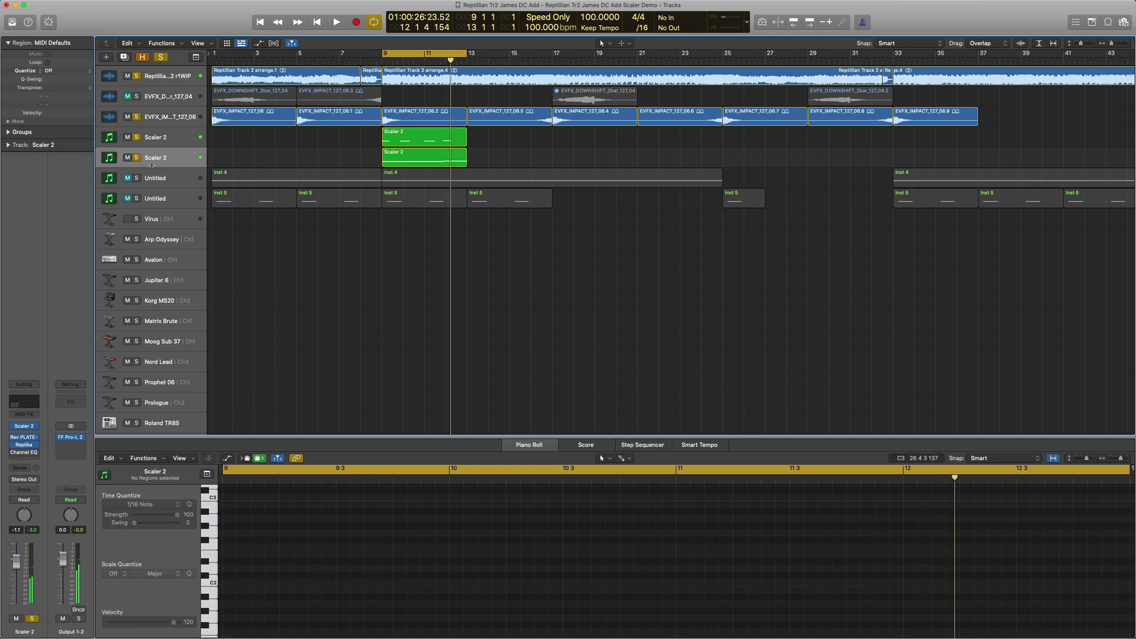
pyautogui.click(174, 145)
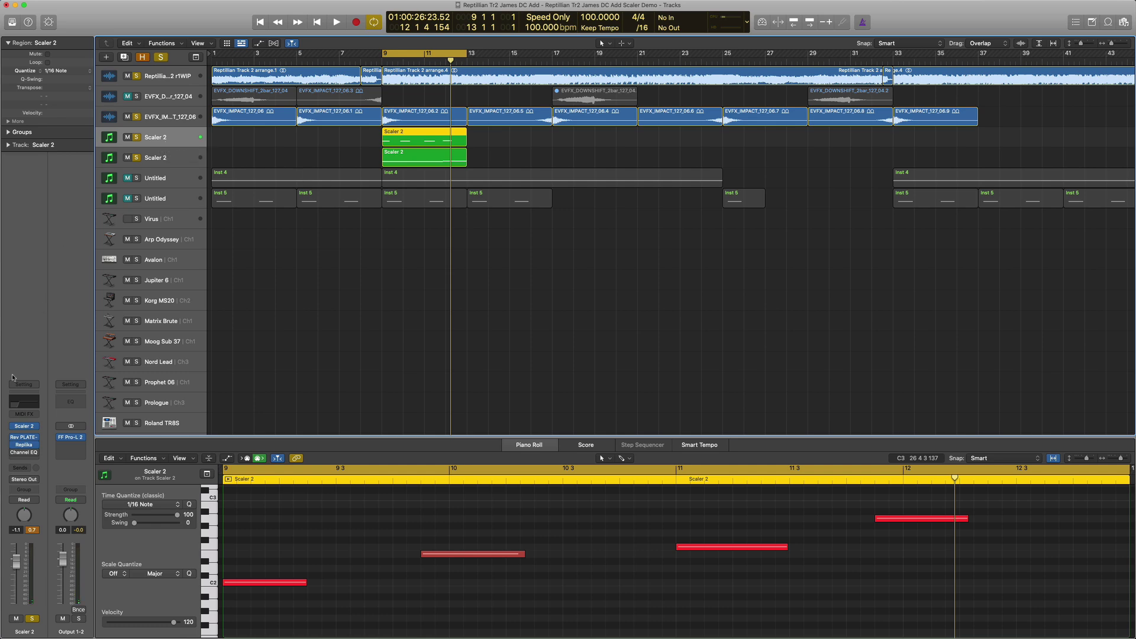
pyautogui.click(24, 427)
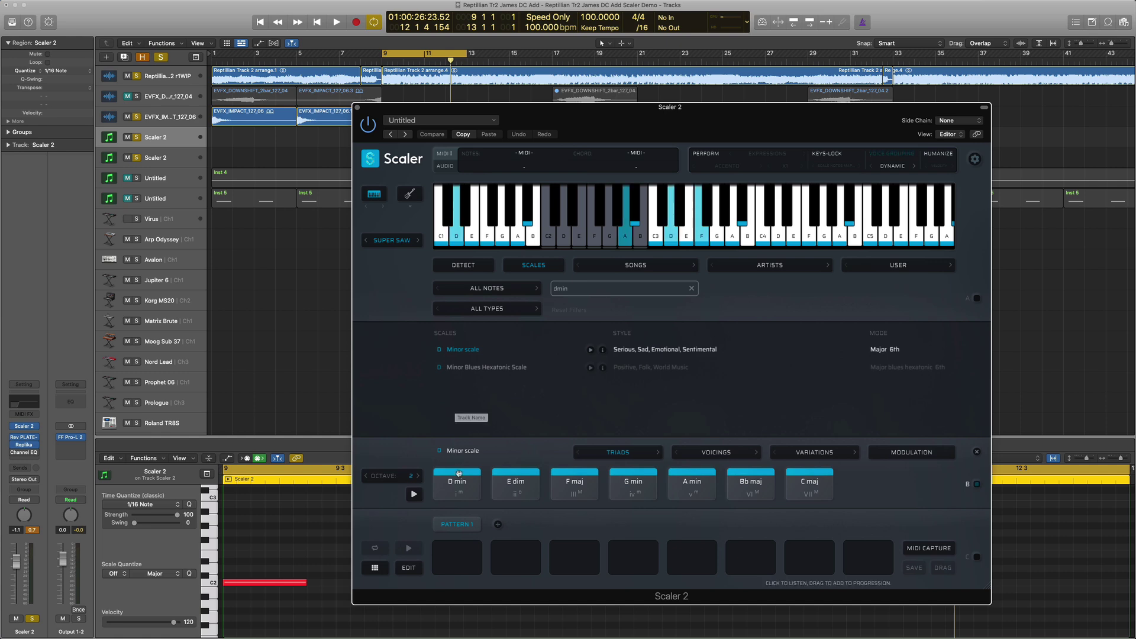
pyautogui.moveTo(457, 483); pyautogui.dragTo(457, 558)
pyautogui.rightClick(581, 494)
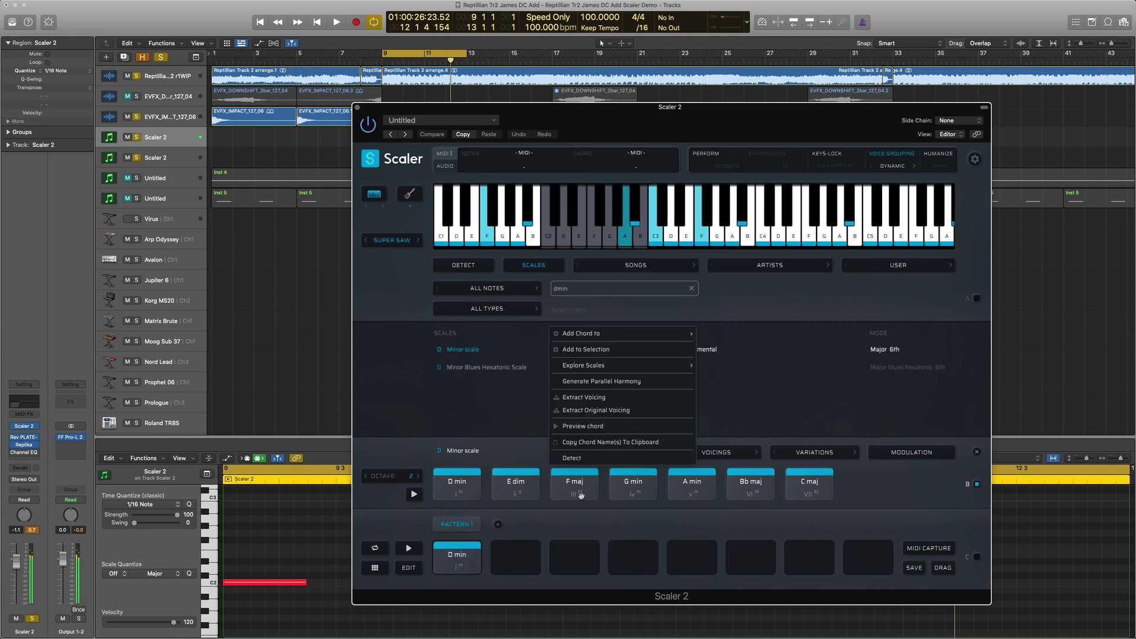
pyautogui.click(500, 496)
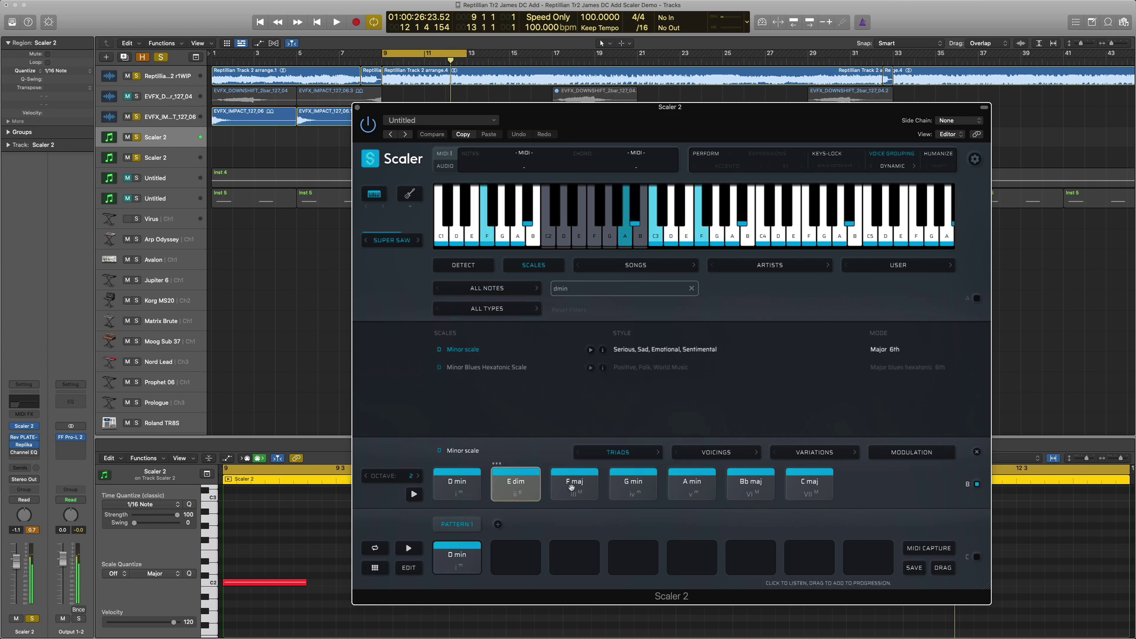
pyautogui.moveTo(572, 487); pyautogui.dragTo(515, 556)
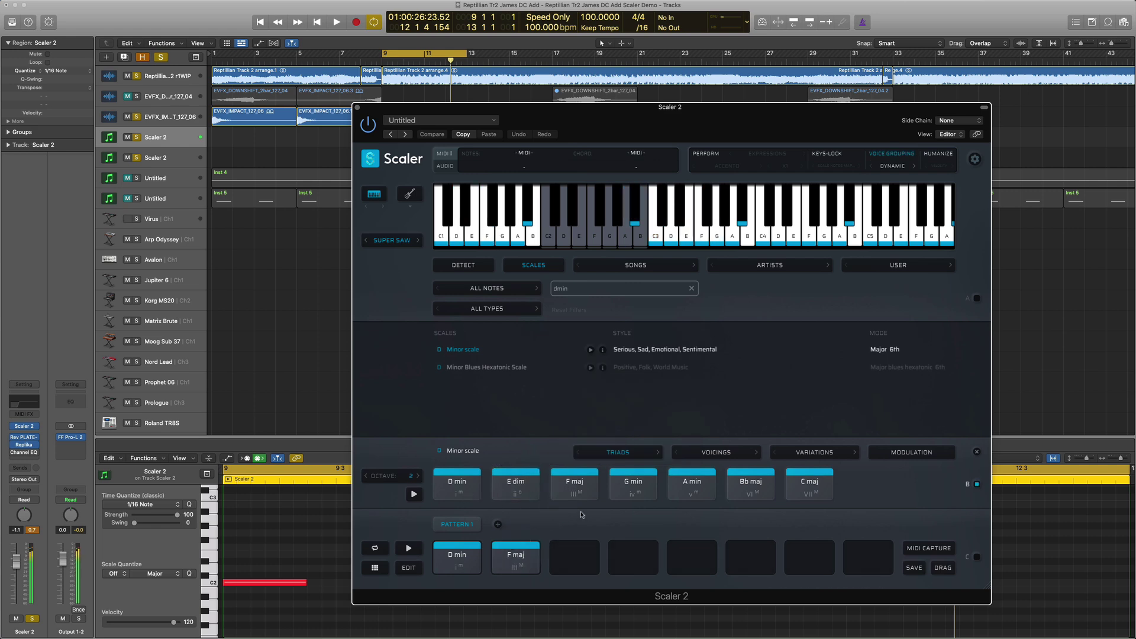
pyautogui.moveTo(633, 484); pyautogui.dragTo(568, 557)
pyautogui.moveTo(751, 484); pyautogui.dragTo(633, 554)
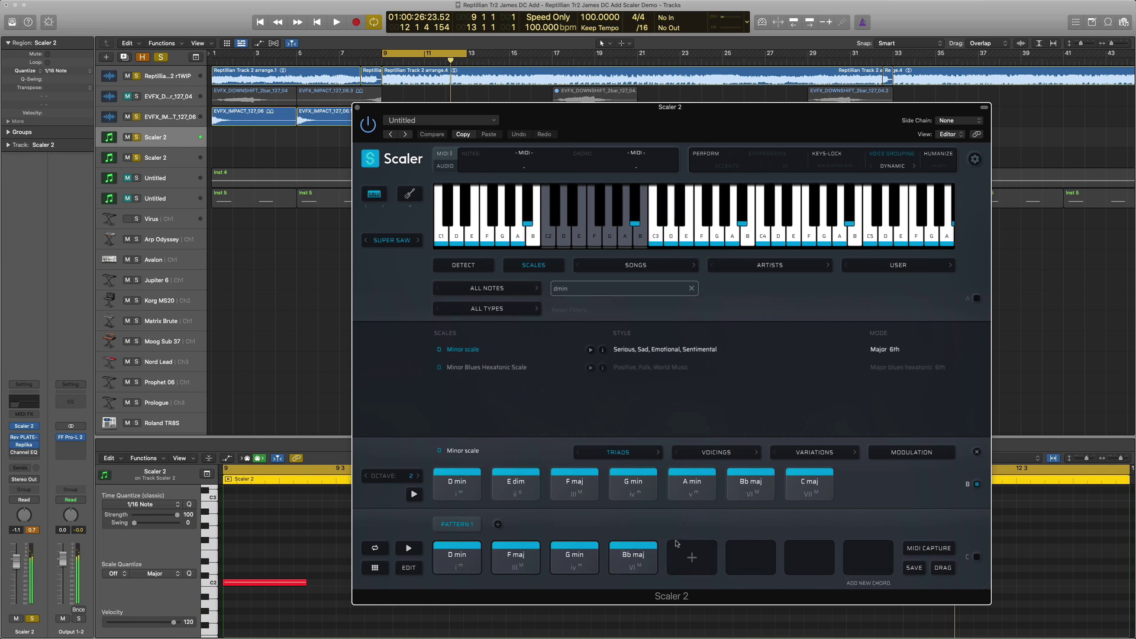
# Export the four pattern chords as a MIDI region at bar 1 of the Jupiter 6 track, and close the Scaler 2 window.
pyautogui.click(462, 559)
pyautogui.moveTo(461, 561); pyautogui.dragTo(219, 286)
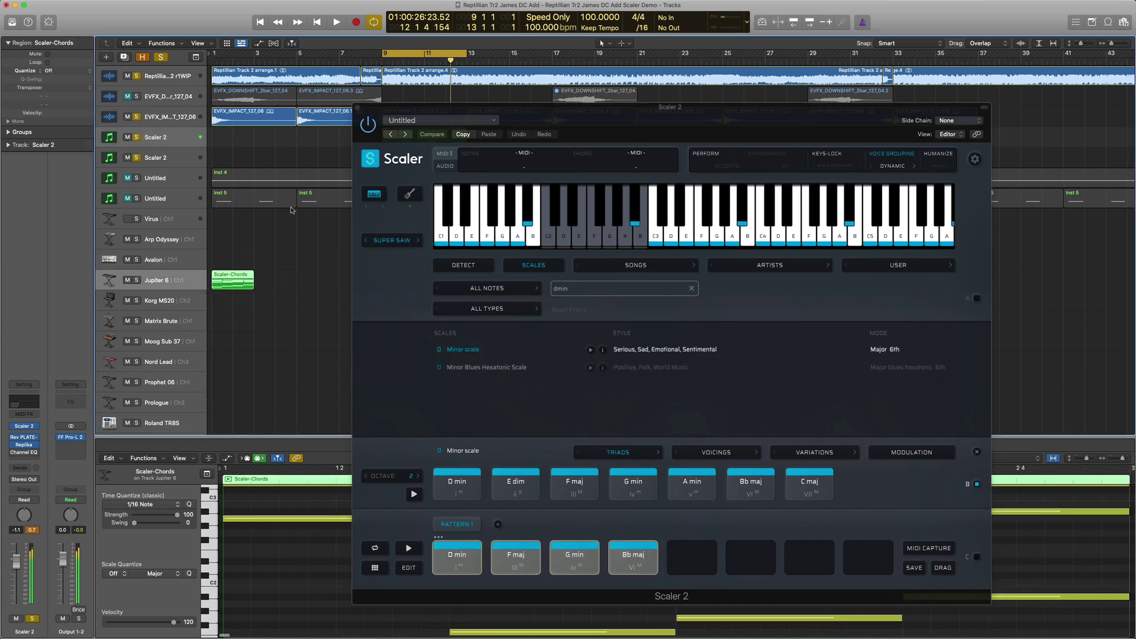
pyautogui.click(358, 109)
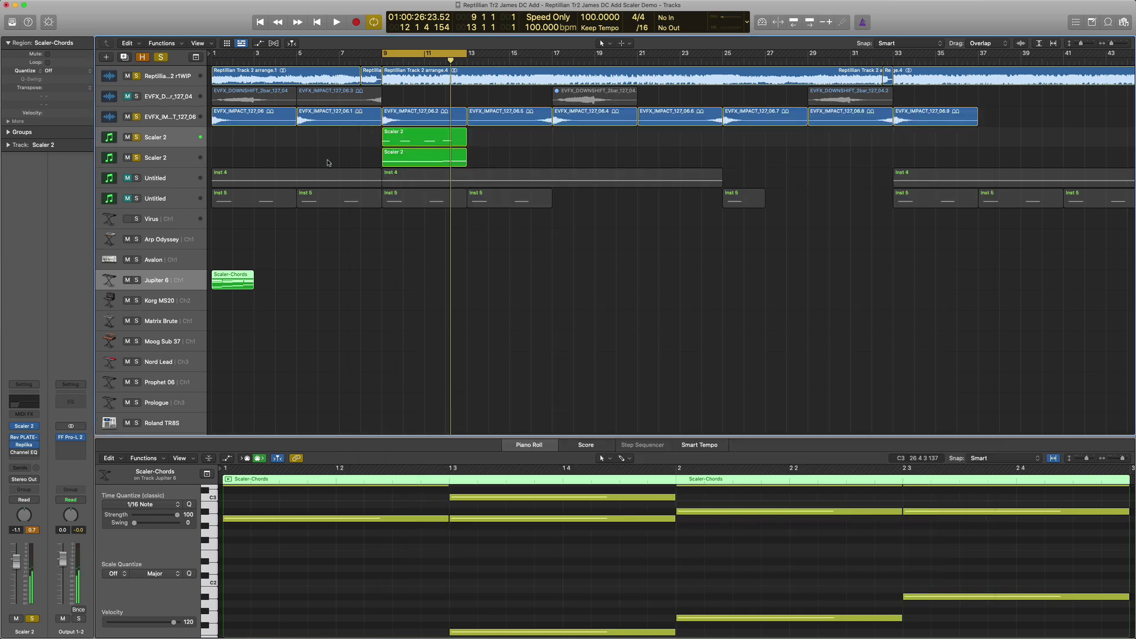
# Unmute and solo the Inst 4 track, open its Arcade plug-in, and play it with the other soloed tracks.
pyautogui.click(126, 179)
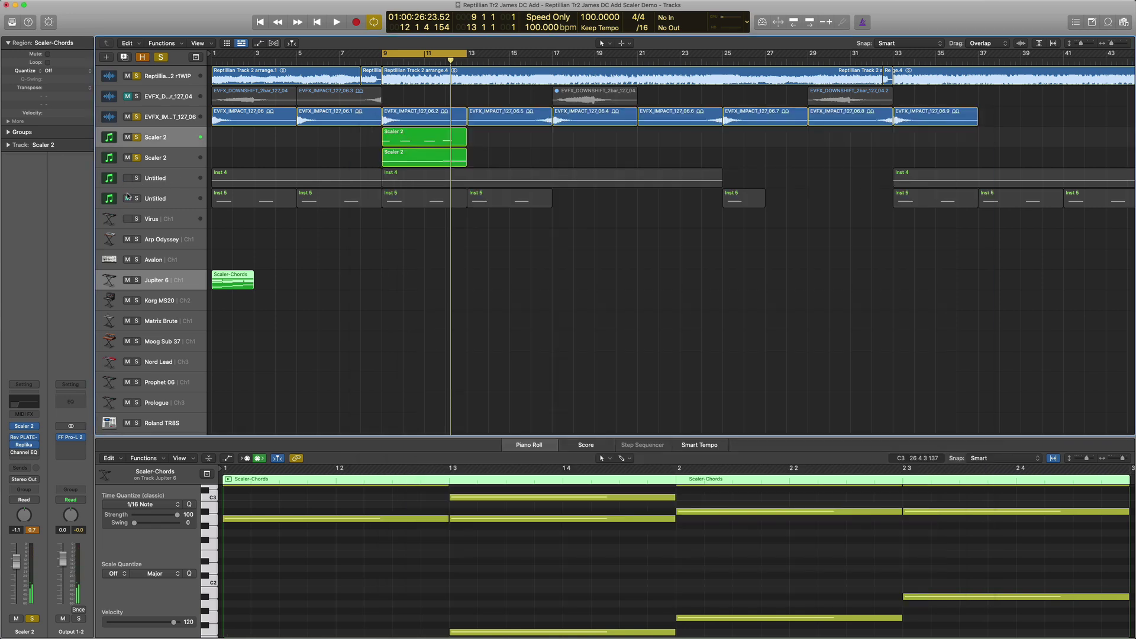
pyautogui.click(127, 179)
pyautogui.click(157, 180)
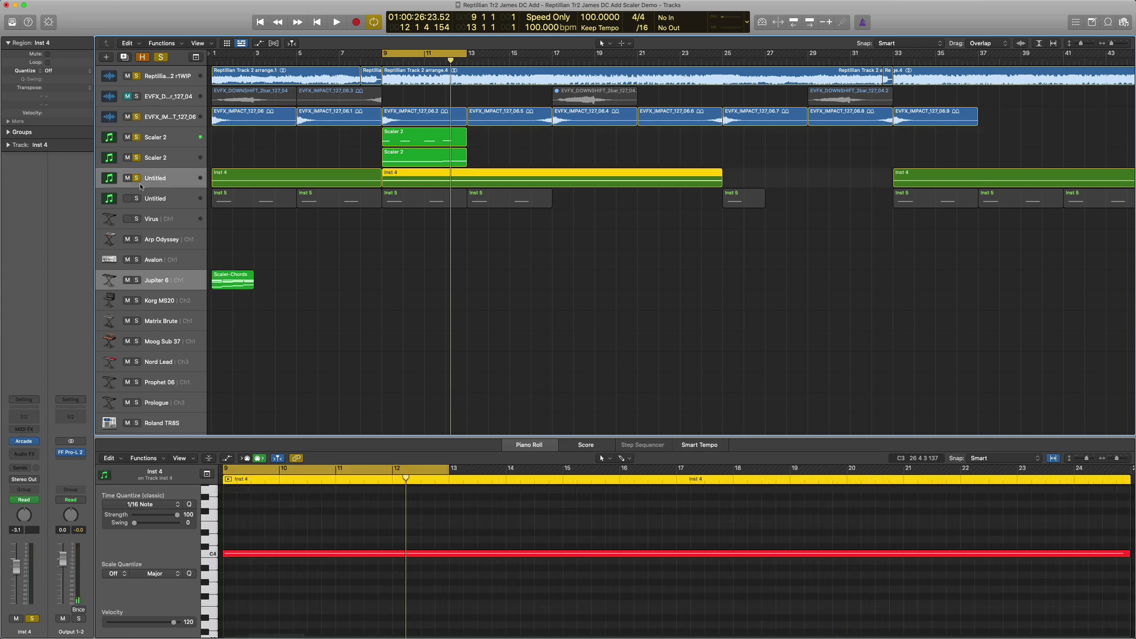
pyautogui.click(36, 440)
pyautogui.moveTo(906, 117); pyautogui.dragTo(678, 83)
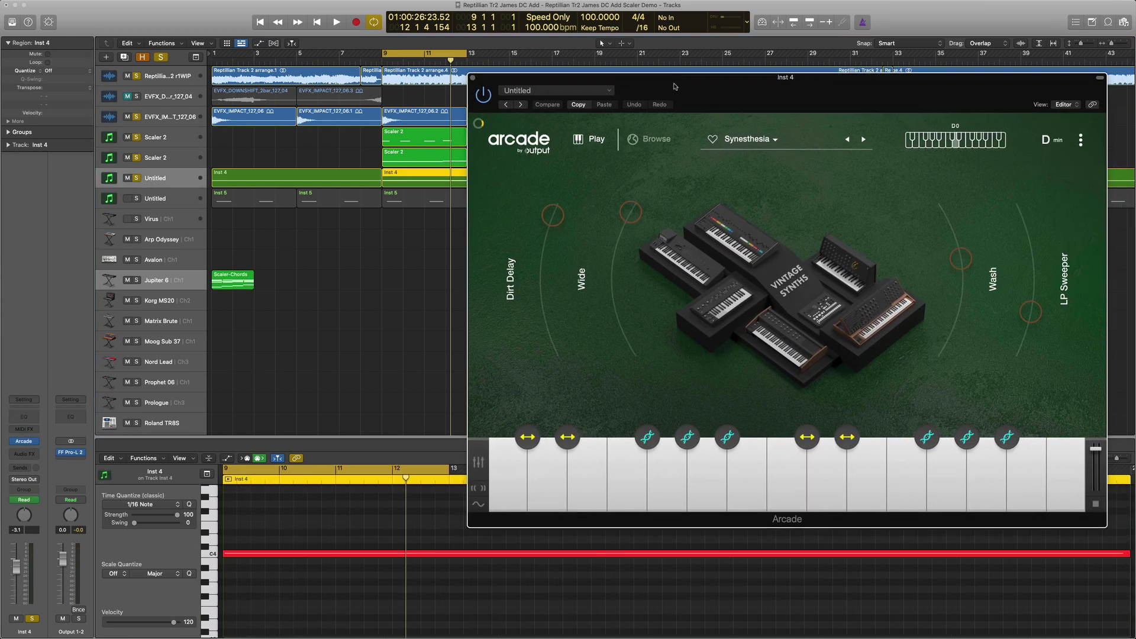
pyautogui.press('space')
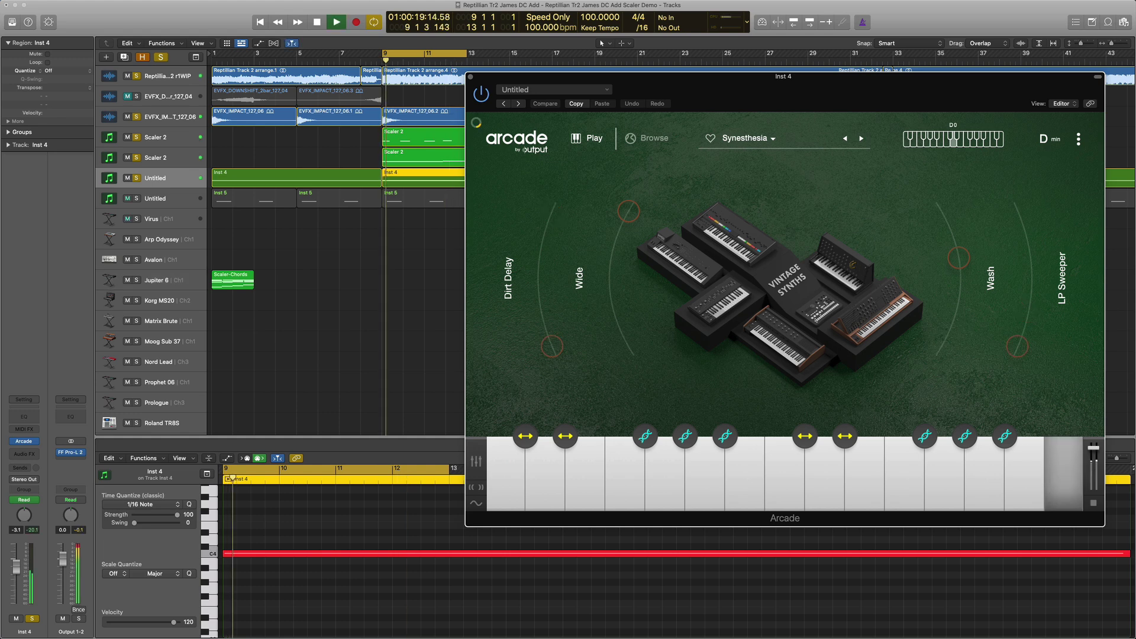
# Add the Inst 5 track to the solo with its Arcade plug-in open, and play the parts without the Reptillian mix soloed.
pyautogui.click(132, 200)
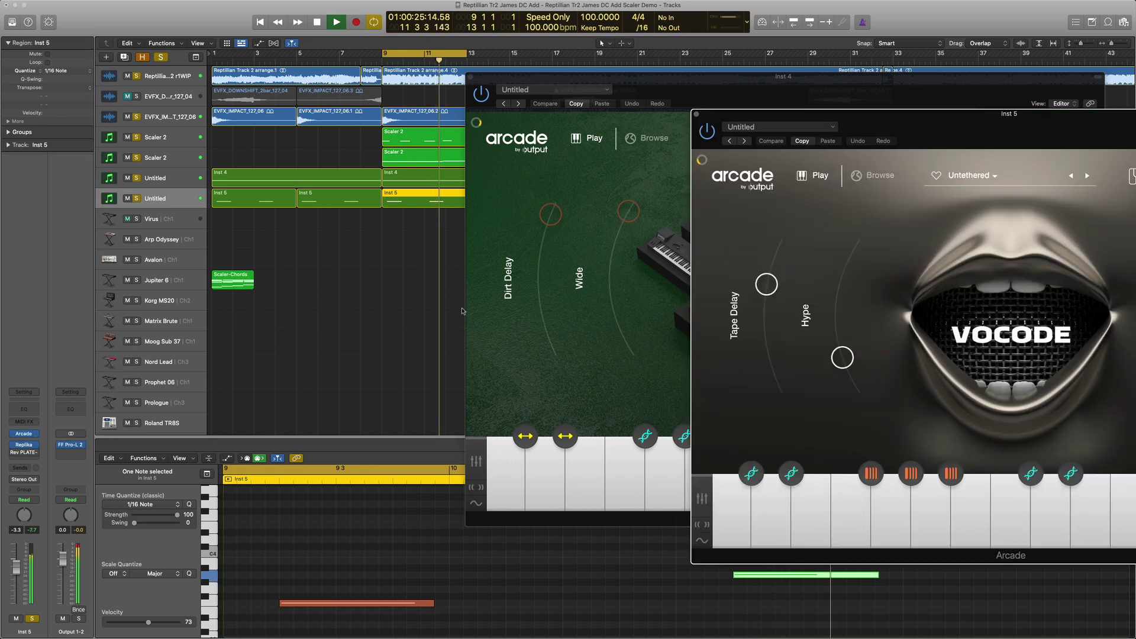
pyautogui.moveTo(867, 147); pyautogui.dragTo(695, 134)
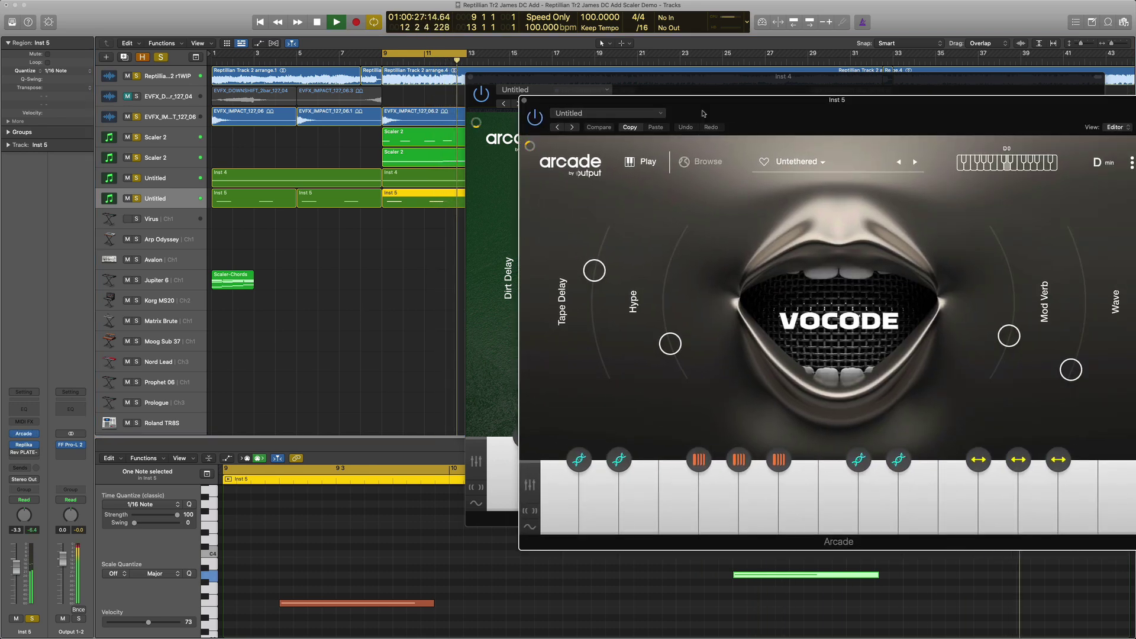
pyautogui.click(139, 75)
pyautogui.press('space')
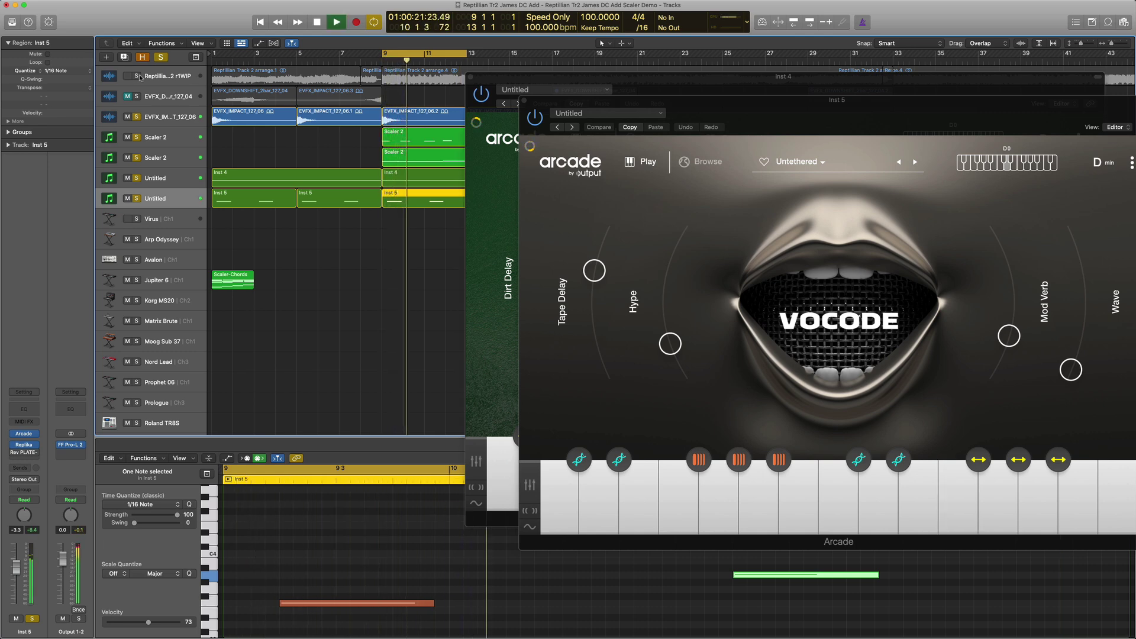
# Reopen the Scaler 2 plug-in of the original Scaler 2 track to review its D minor scale.
pyautogui.click(155, 137)
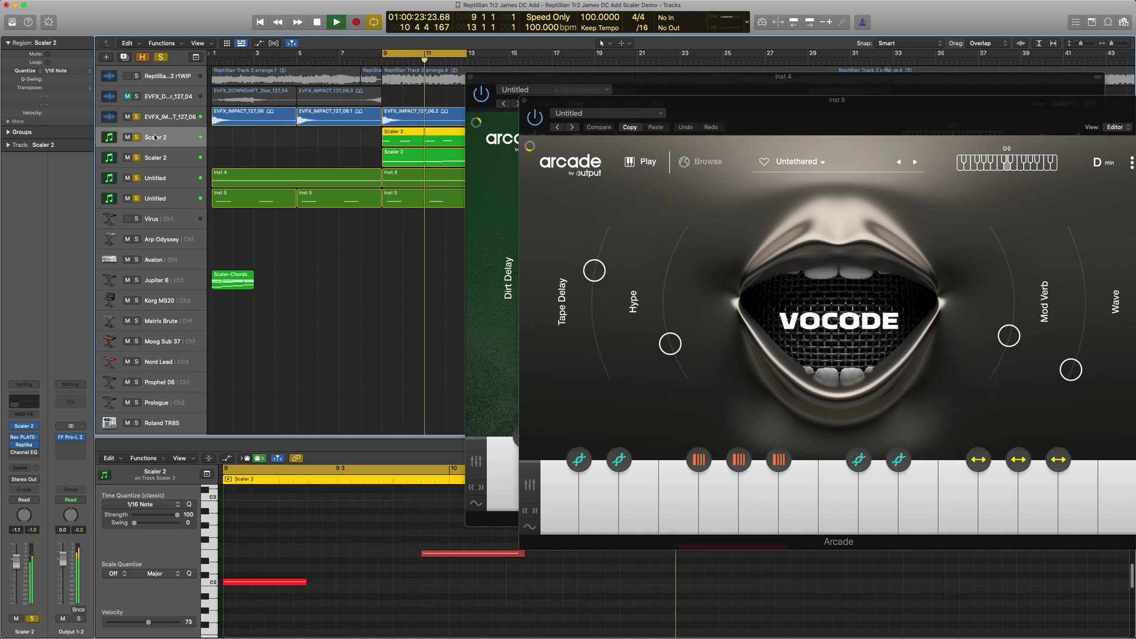
pyautogui.click(24, 426)
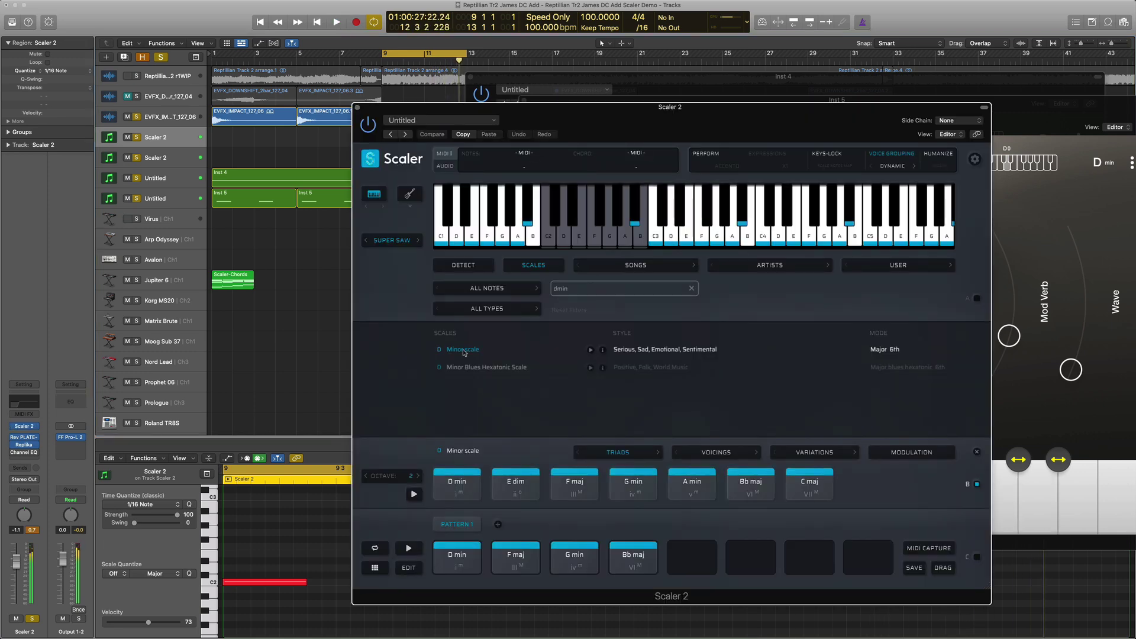